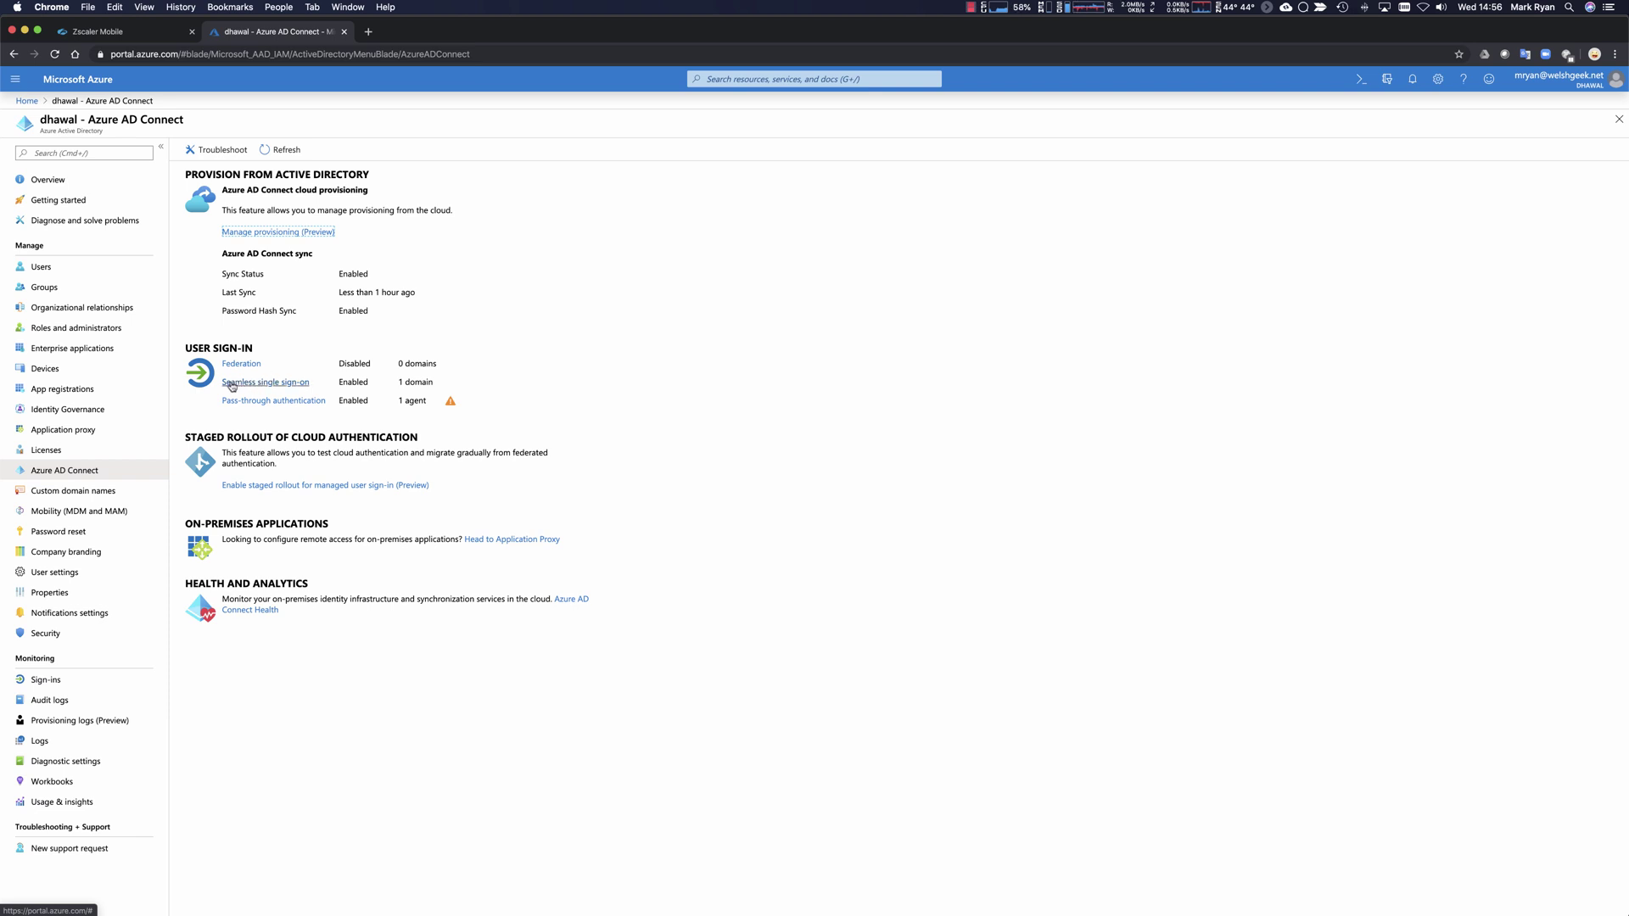
Step: Confirm Seamless single sign-on lists welshgeek.net as enabled, then return to the Azure AD Connect overview
left_click(293, 381)
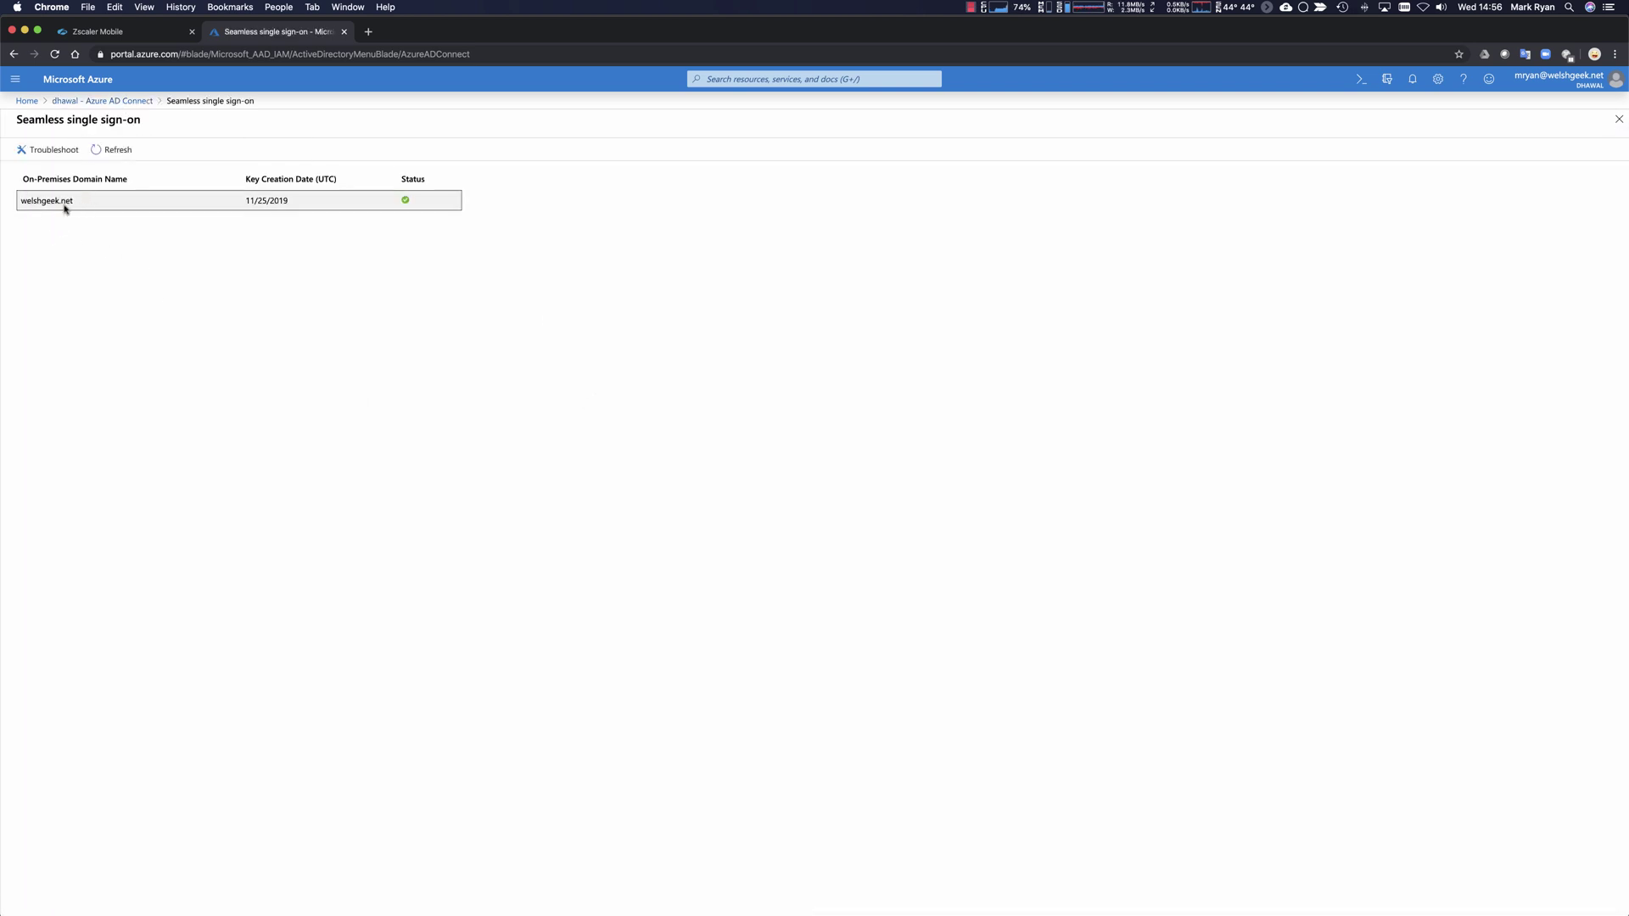
left_click(119, 102)
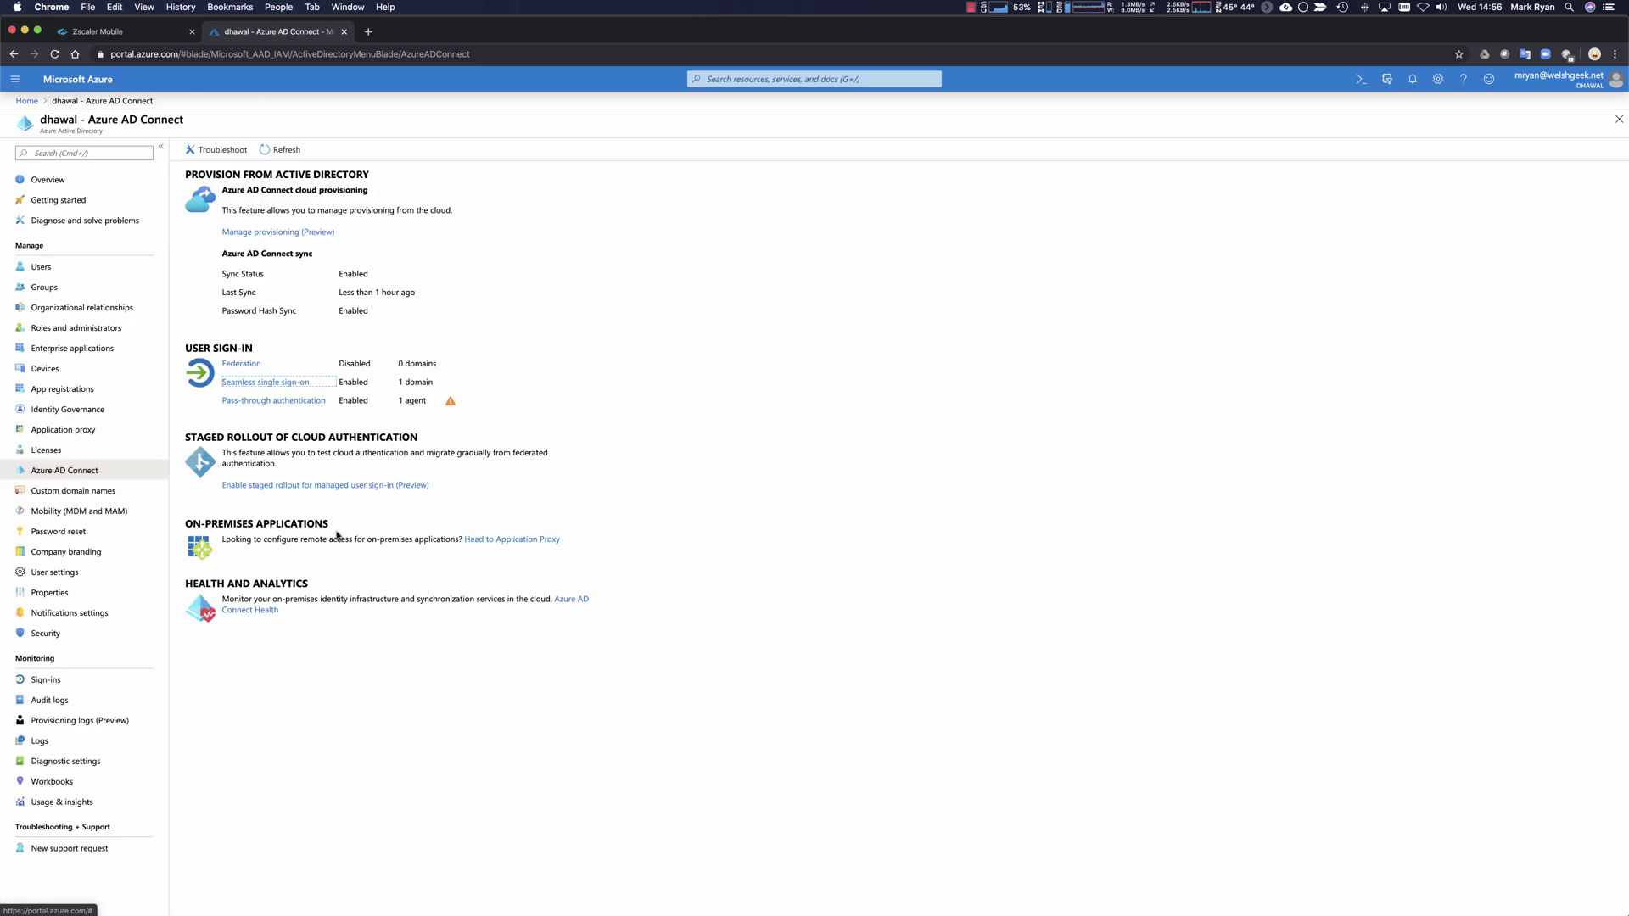
Step: Check that pass-through authentication shows its single agent Active, then return to Azure AD Connect
left_click(268, 402)
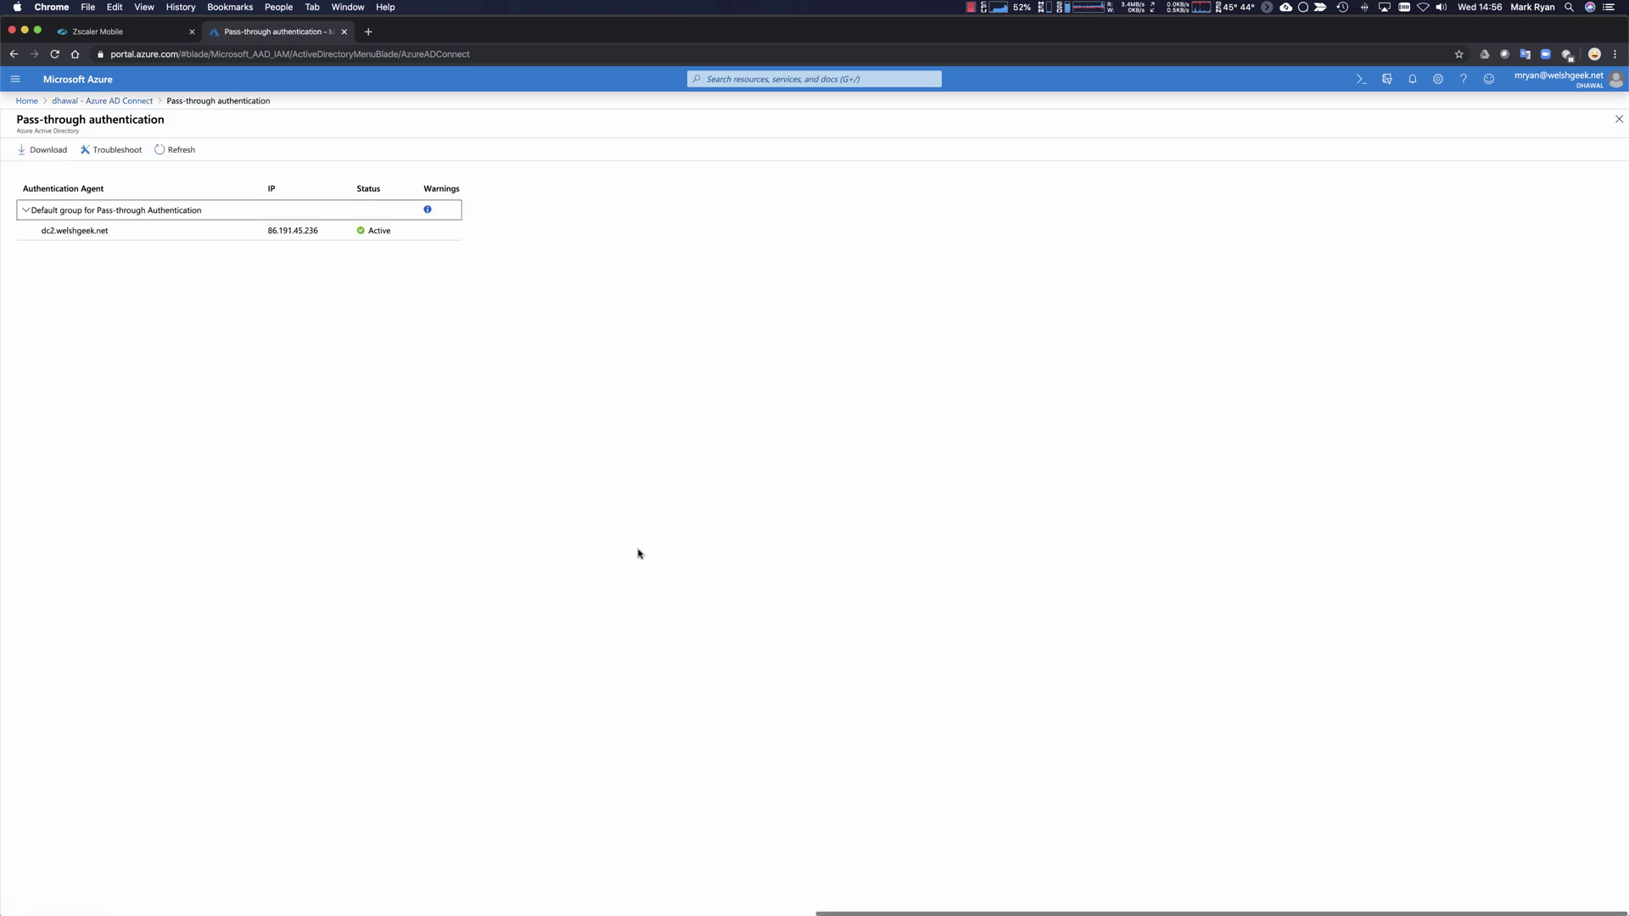
left_click(146, 104)
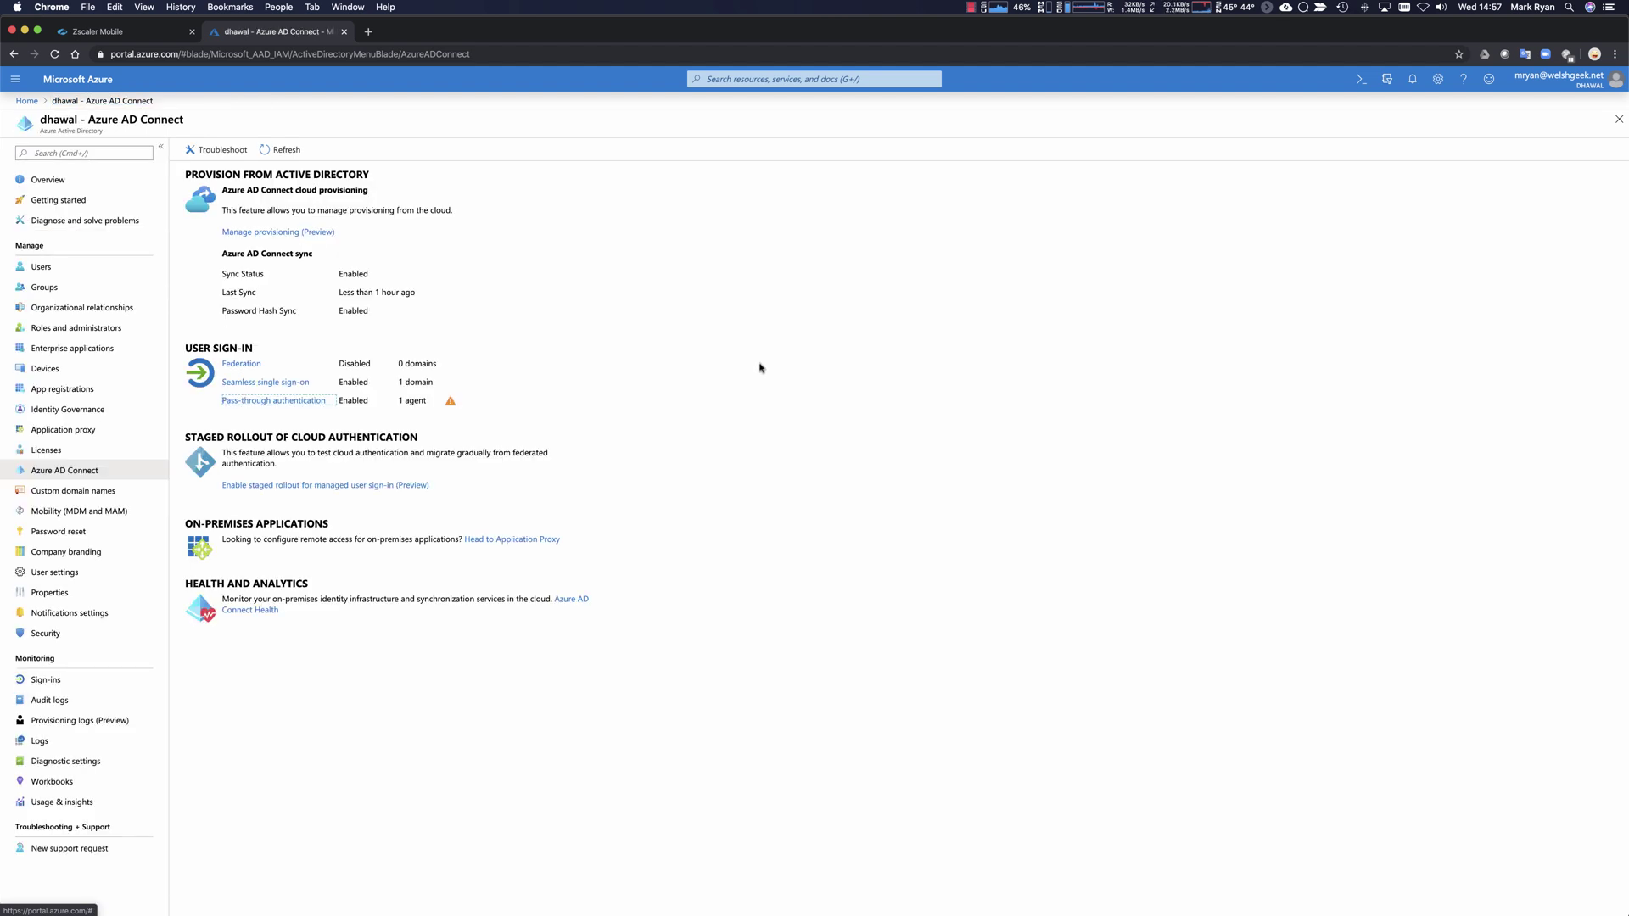
Step: Review the domain controller's Get-AzureADSSOStatus output showing Enable True for welshgeek.net, then minimise Remote Desktop
key("super+Tab")
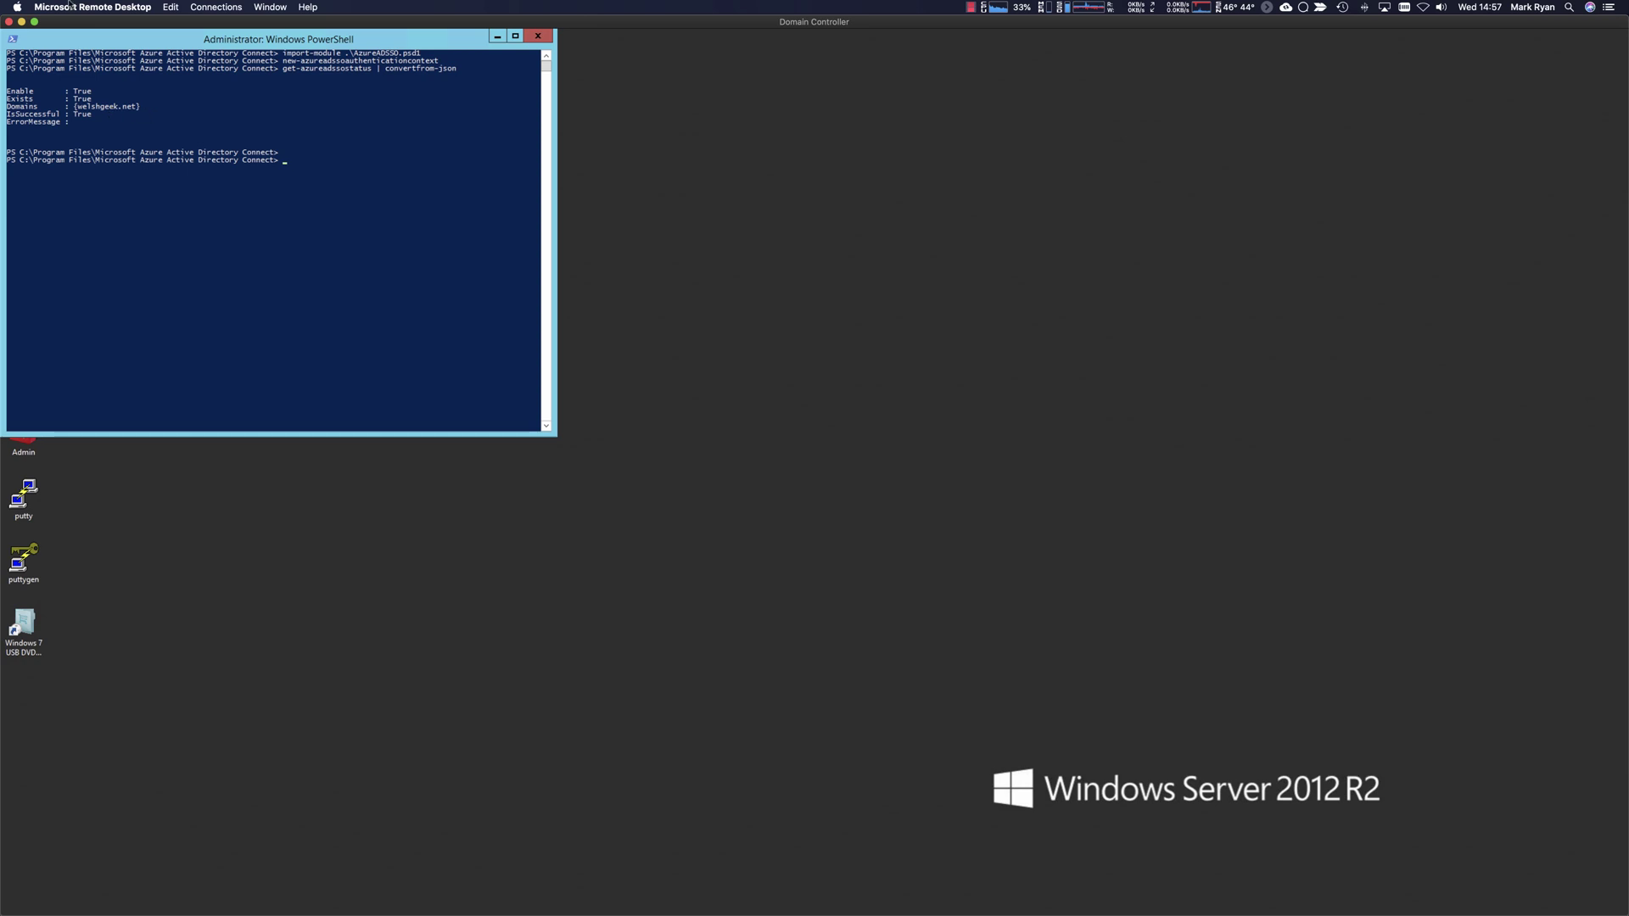
left_click(22, 23)
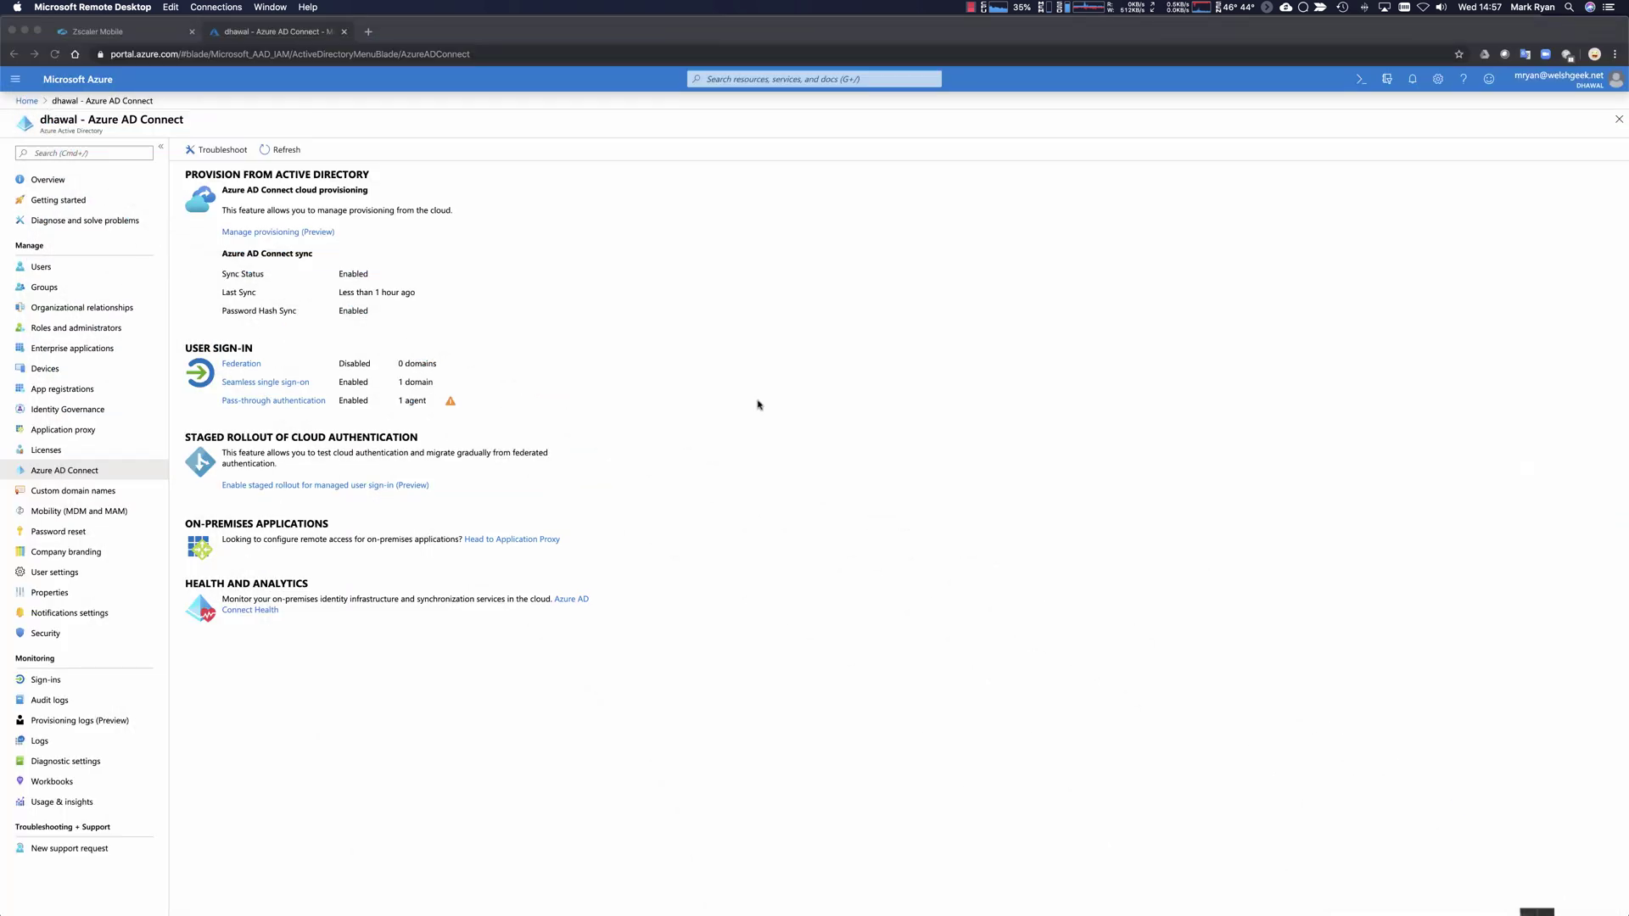
Step: Check iTerm2's klist output showing only the WELSHGEEK.NET krbtgt ticket
key("super+Tab")
key("super+Tab")
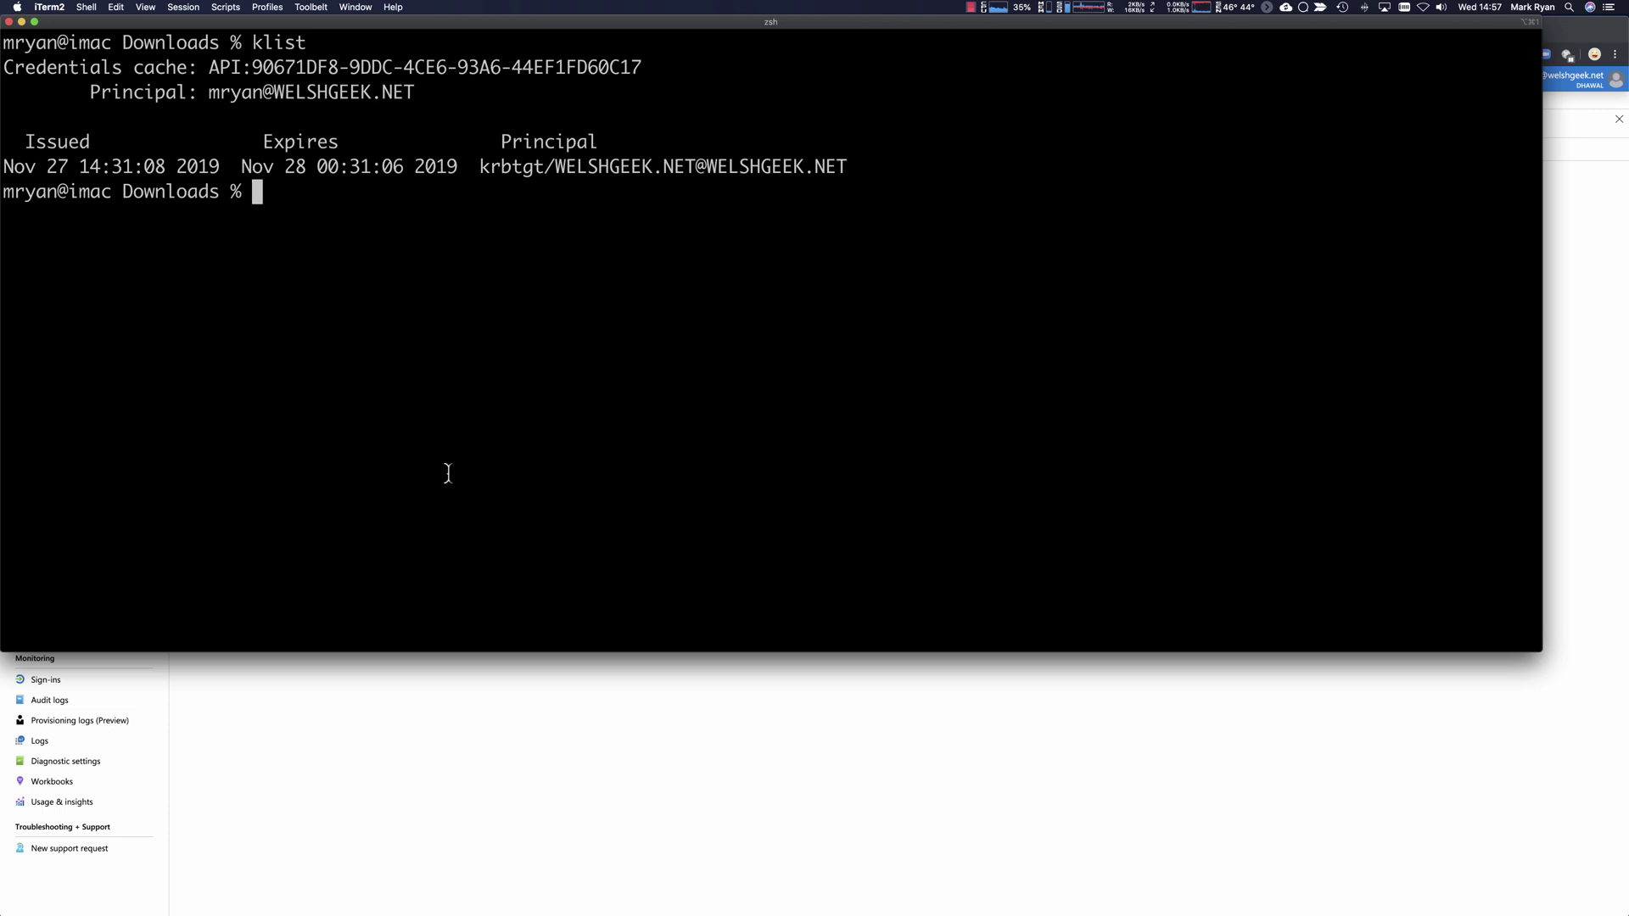
key("super+Tab")
key("Escape")
Step: Launch Safari from Spotlight search
key("super+space")
type("safari")
key("Return")
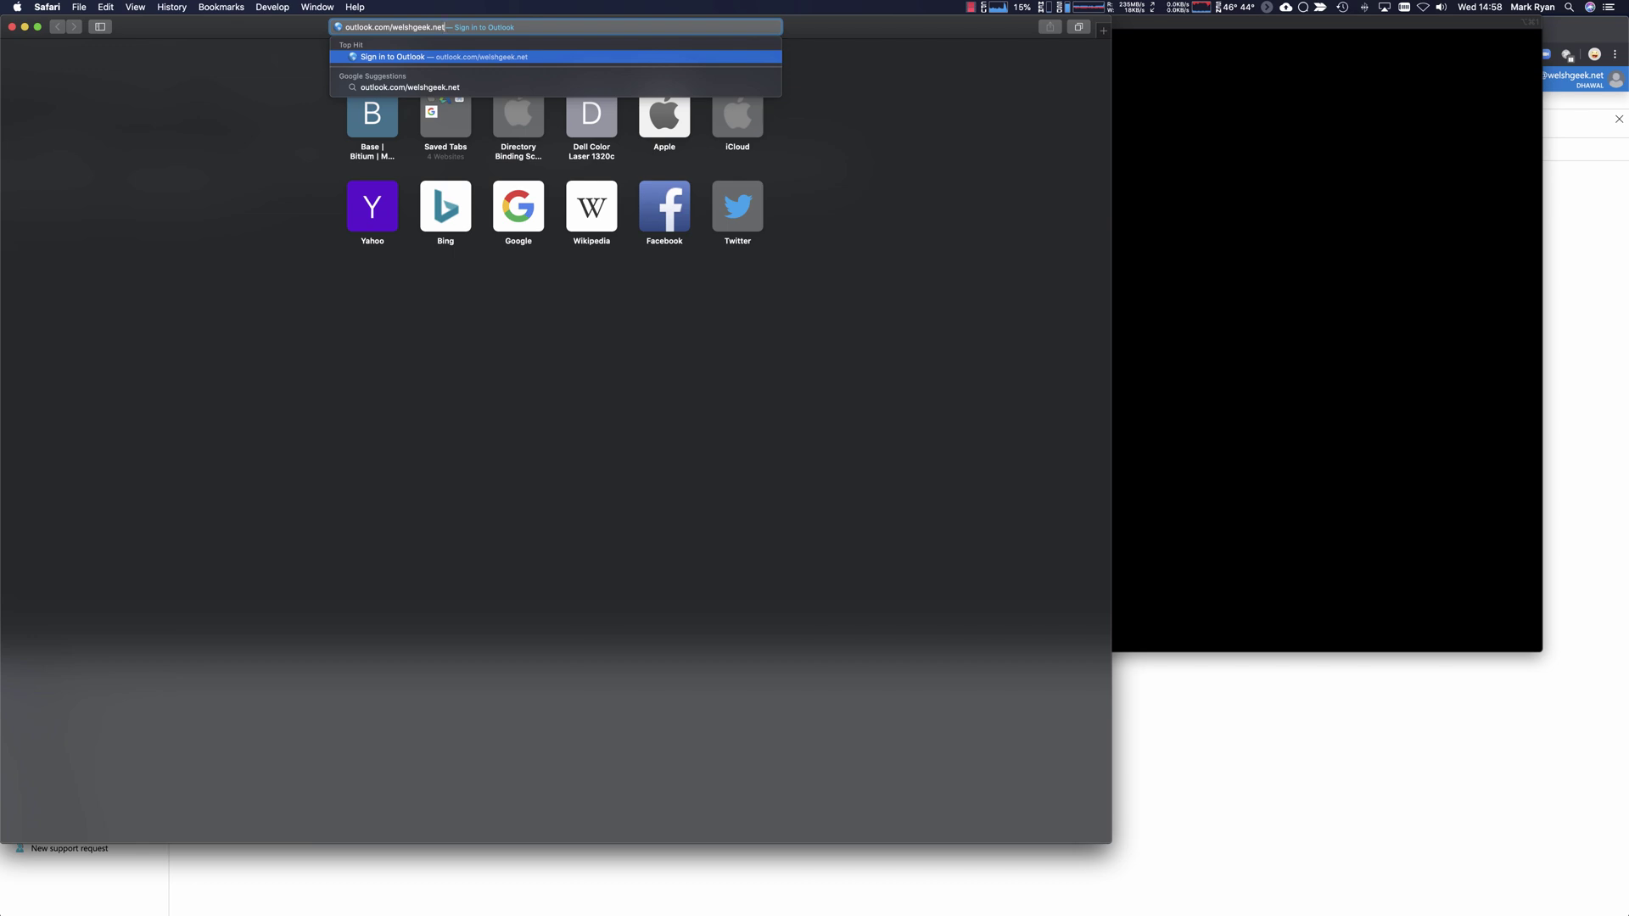
Step: Load the welshgeek.net Outlook inbox in Safari, then run klist to reveal the new autologon ticket
key("Return")
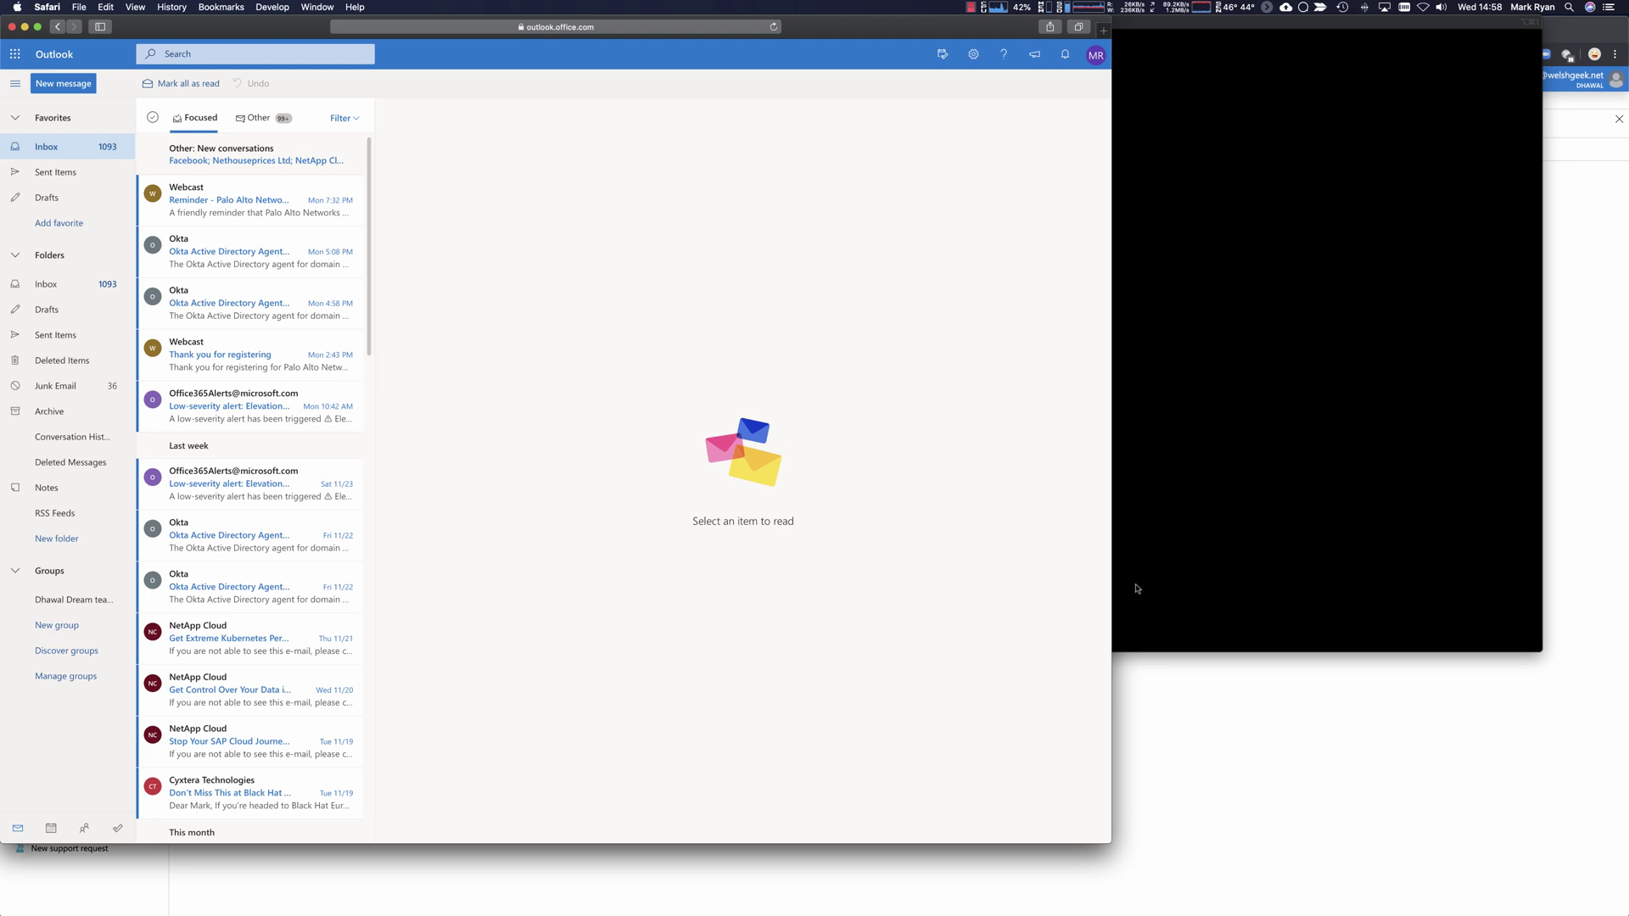
left_click(1137, 588)
type("klist")
key("Return")
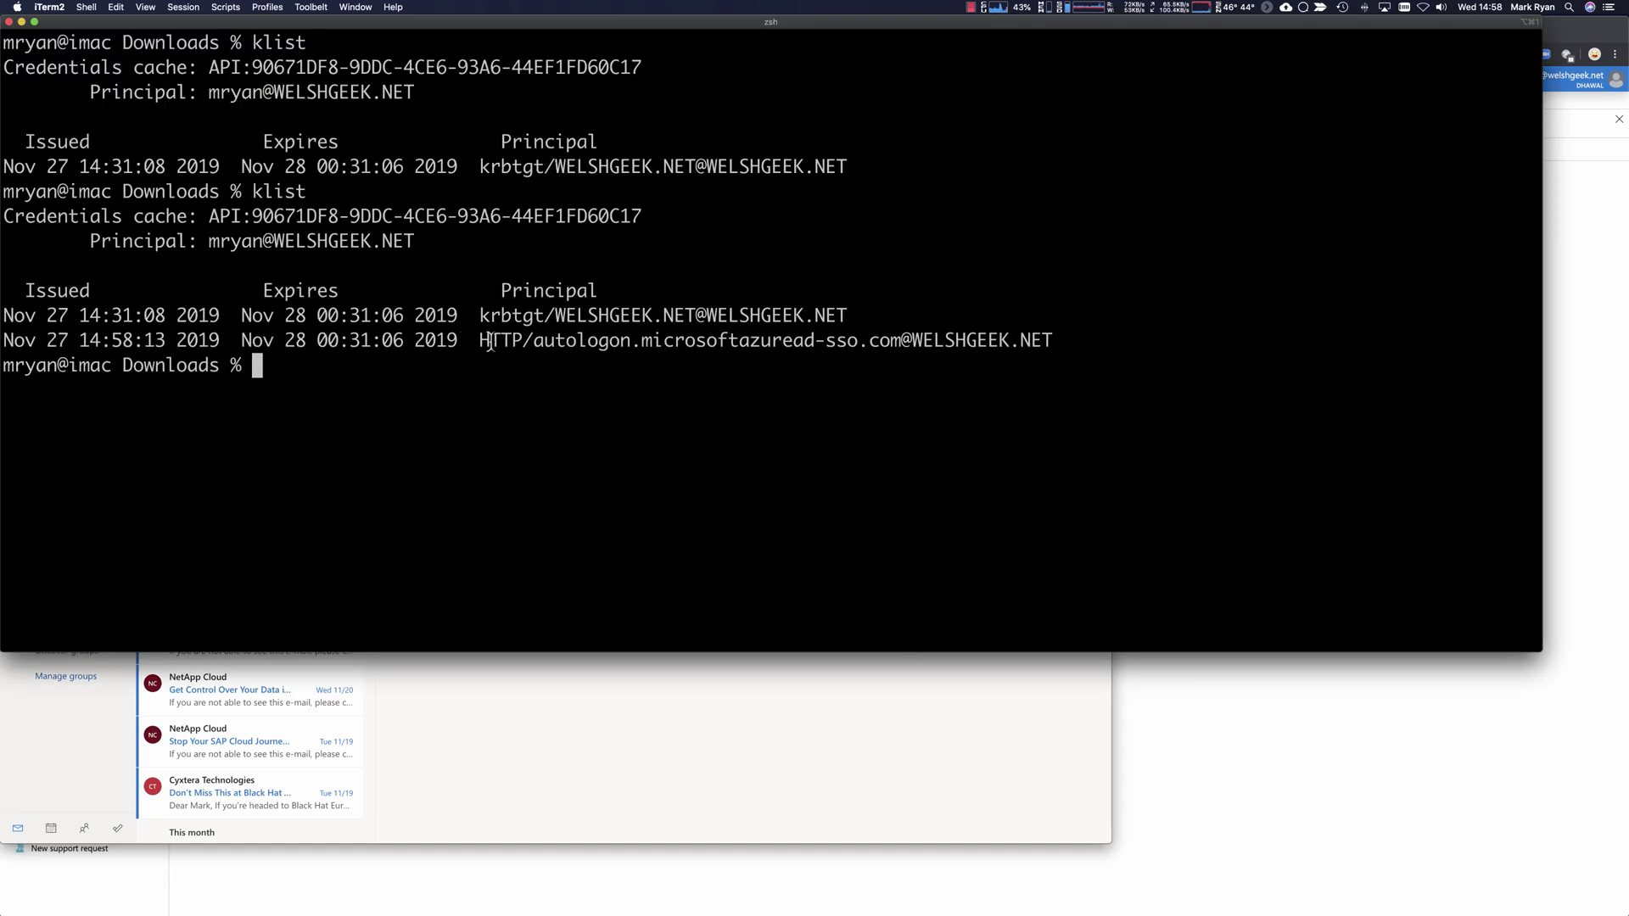
Step: Highlight the autologon.microsoftazuread-sso.com and krbtgt entries in the klist output
left_click_drag(535, 344, 900, 343)
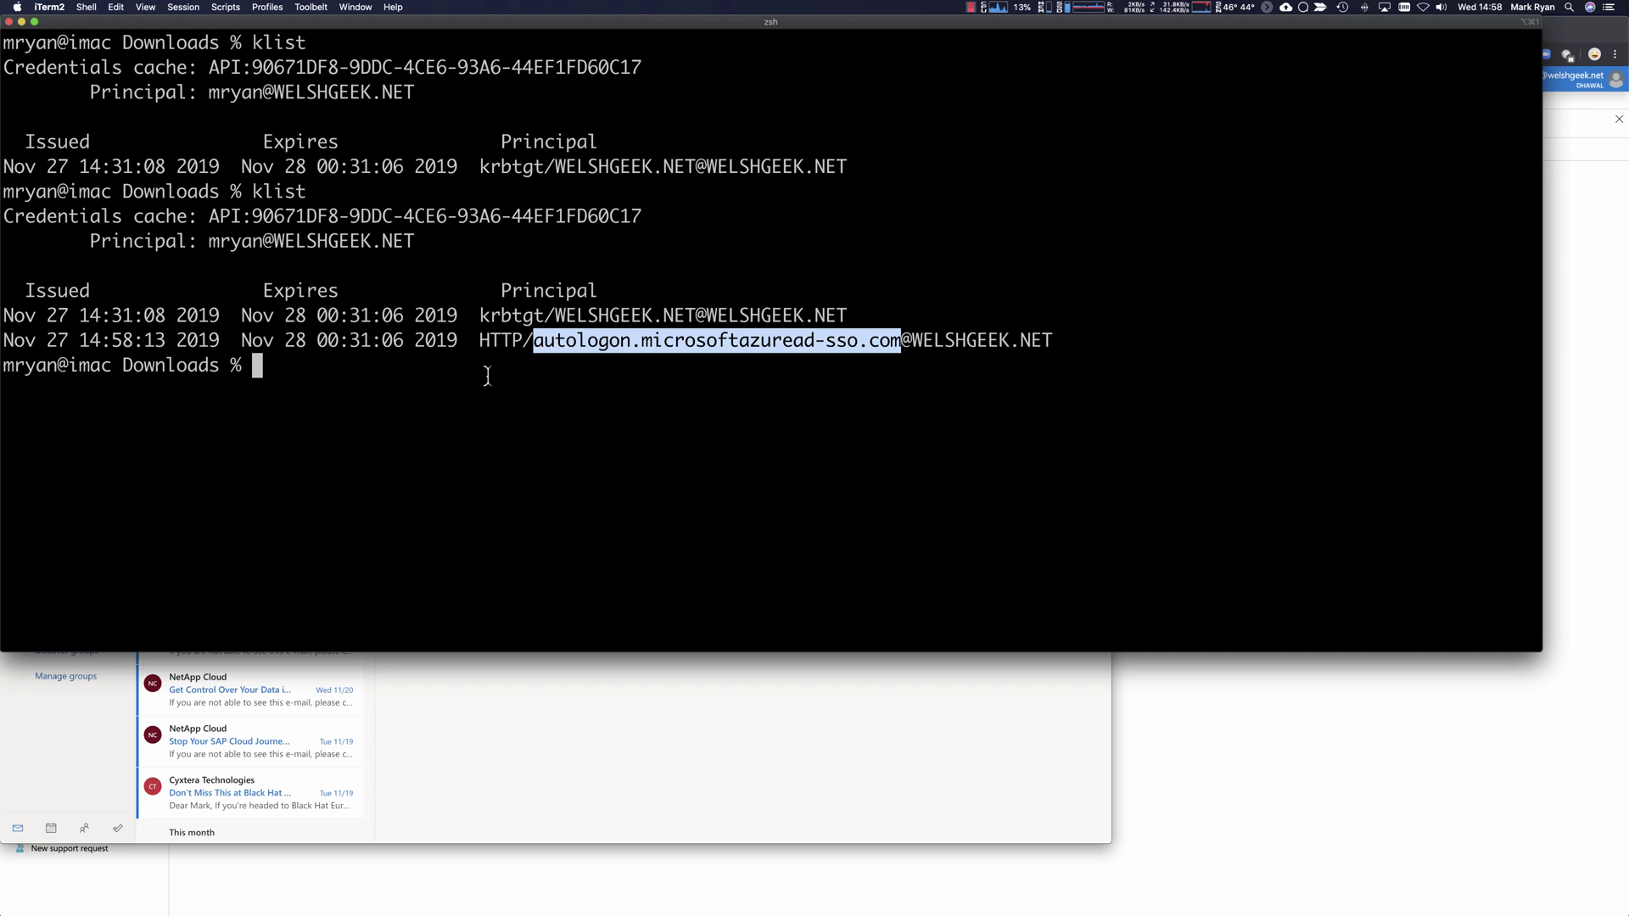
left_click_drag(480, 316, 545, 319)
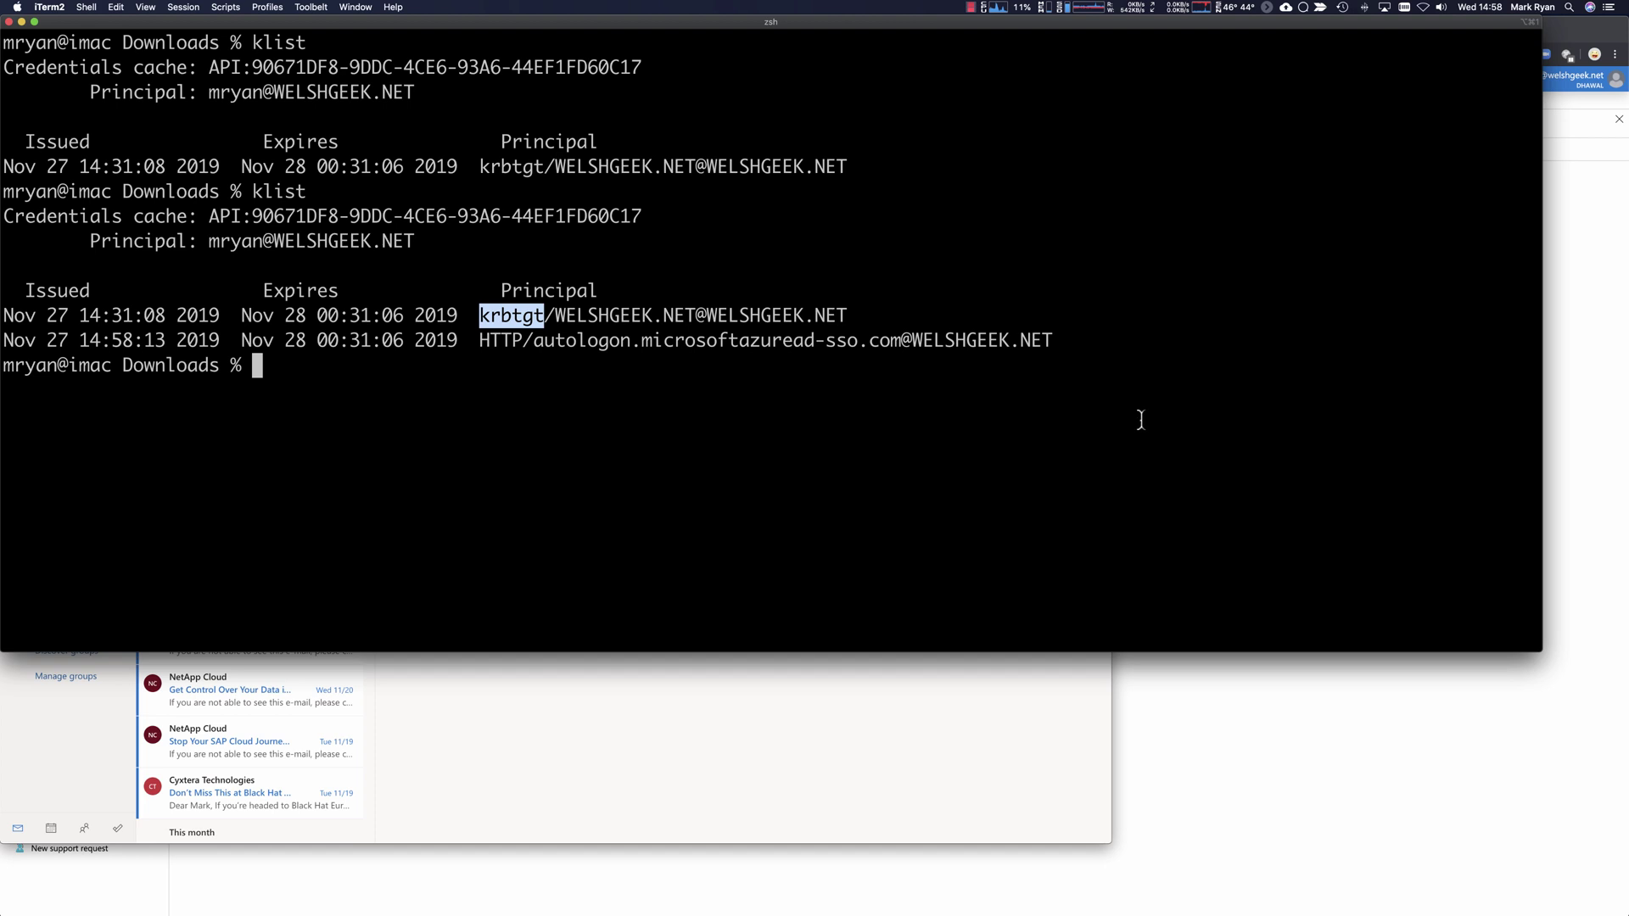
left_click_drag(901, 341, 533, 344)
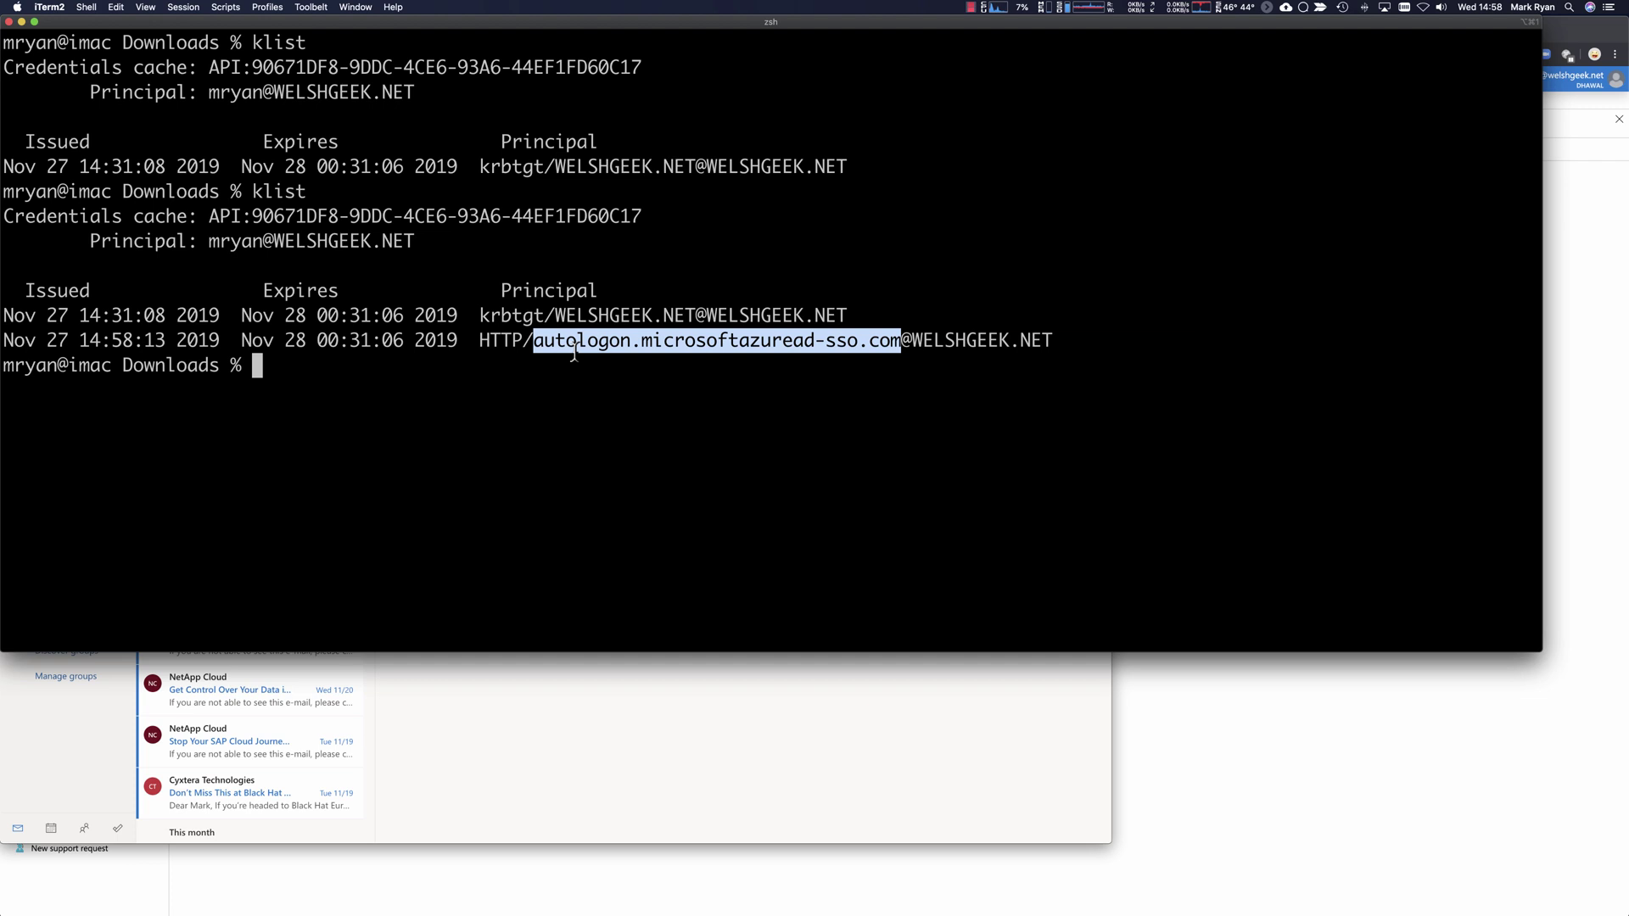
Step: Purge all tickets with kdestroy -A, get a fresh one with kinit, and relist with klist
type("kdestr")
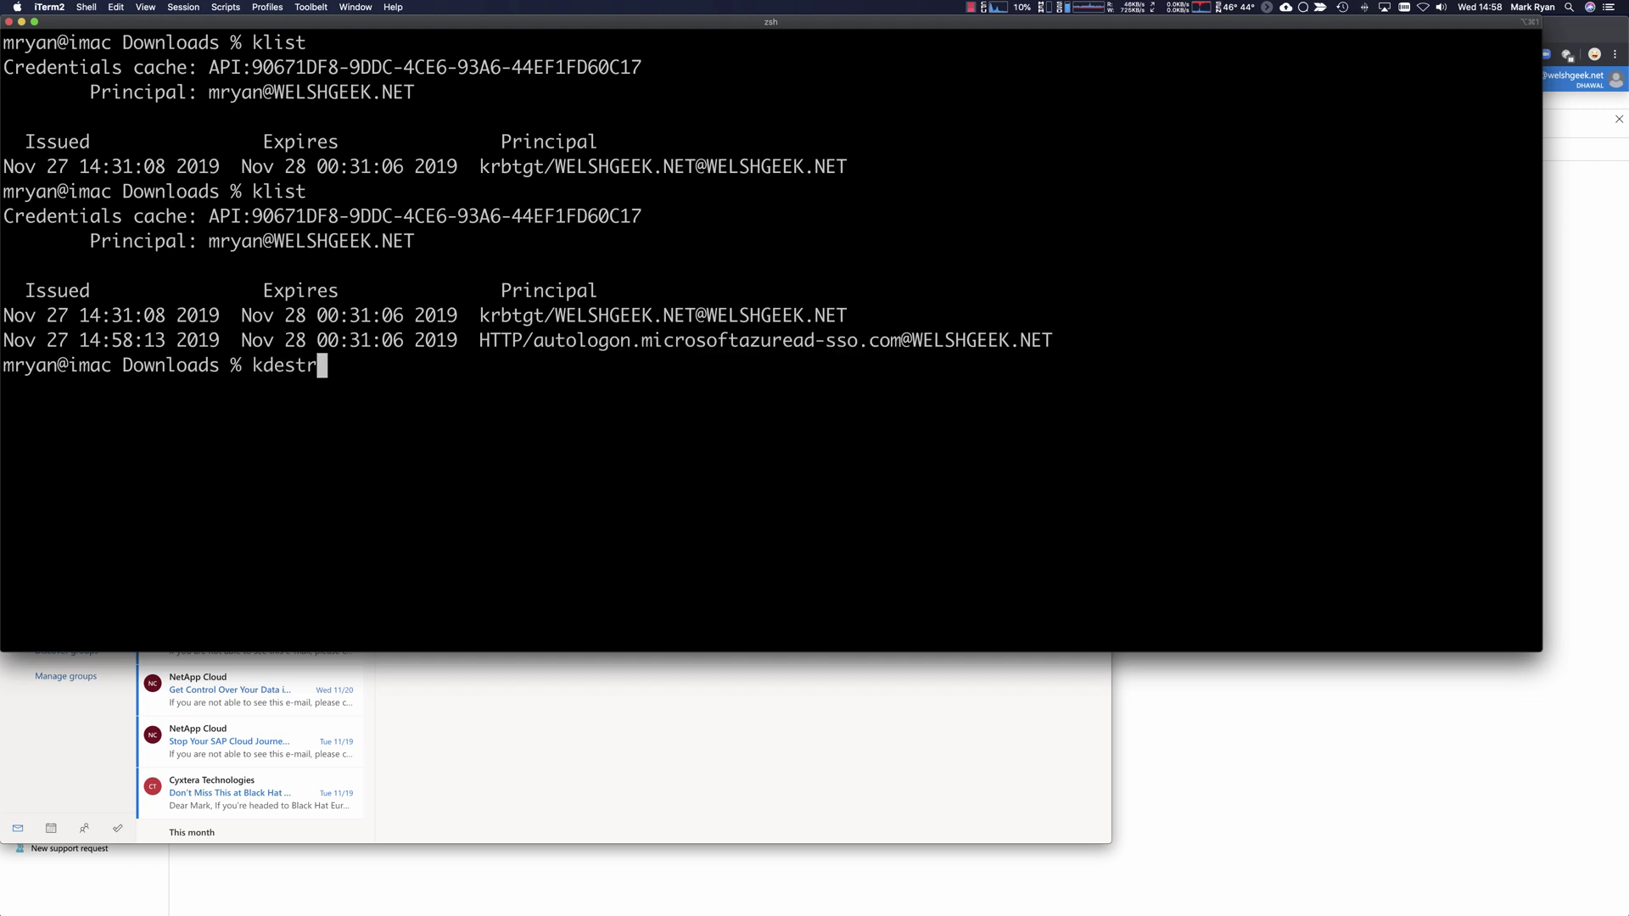
type("oy -A")
key("Return")
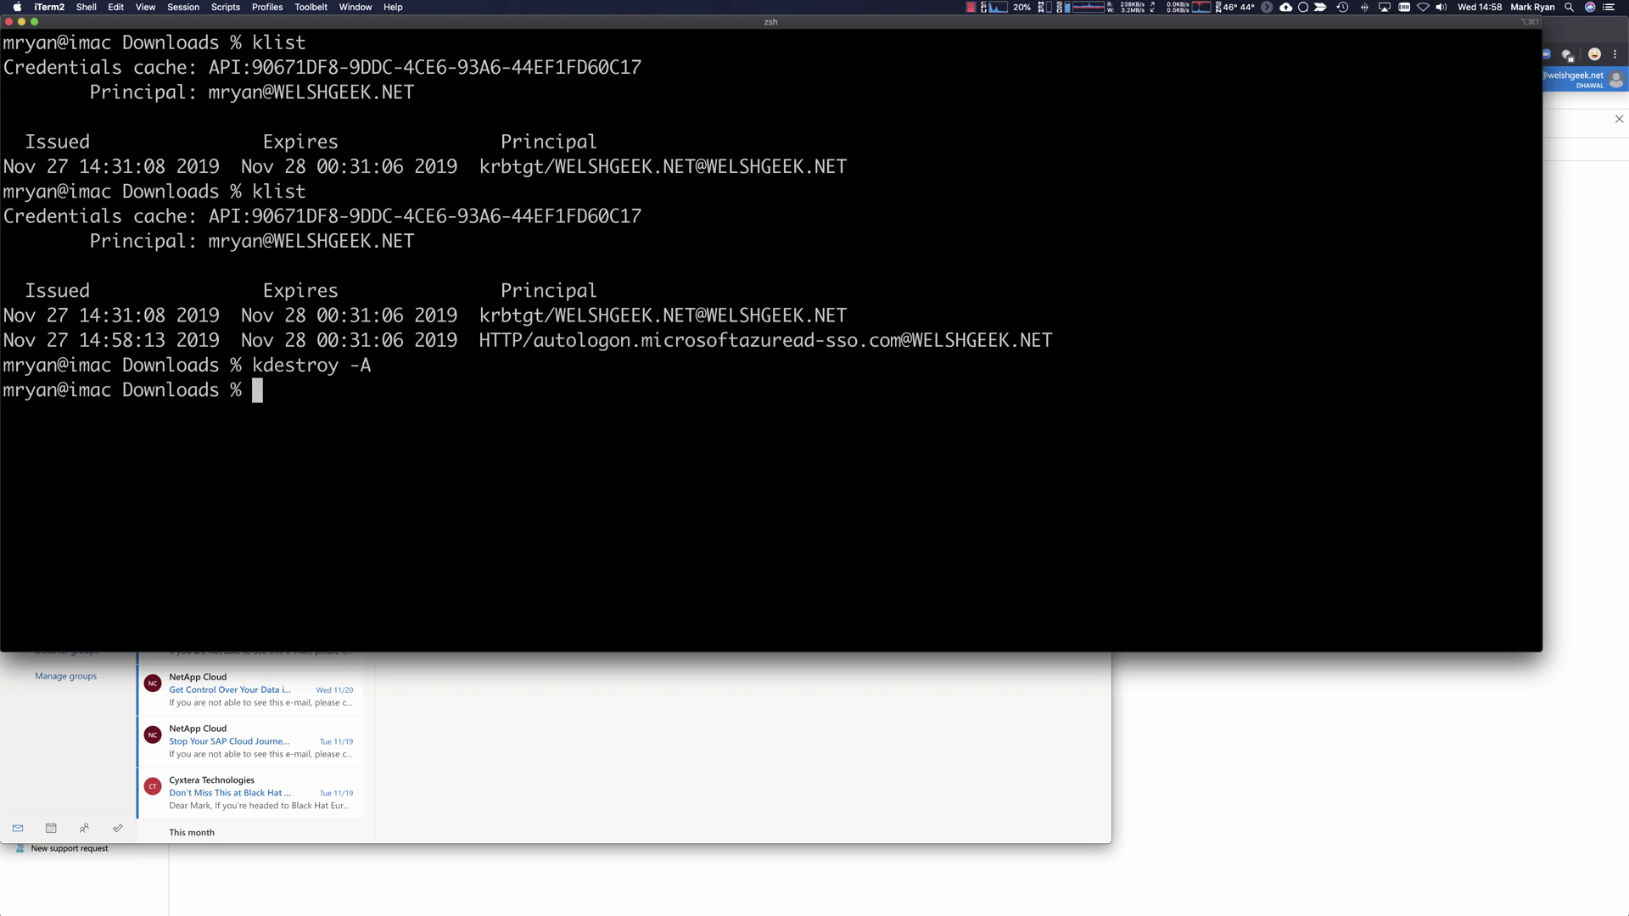
type("kinit")
key("Return")
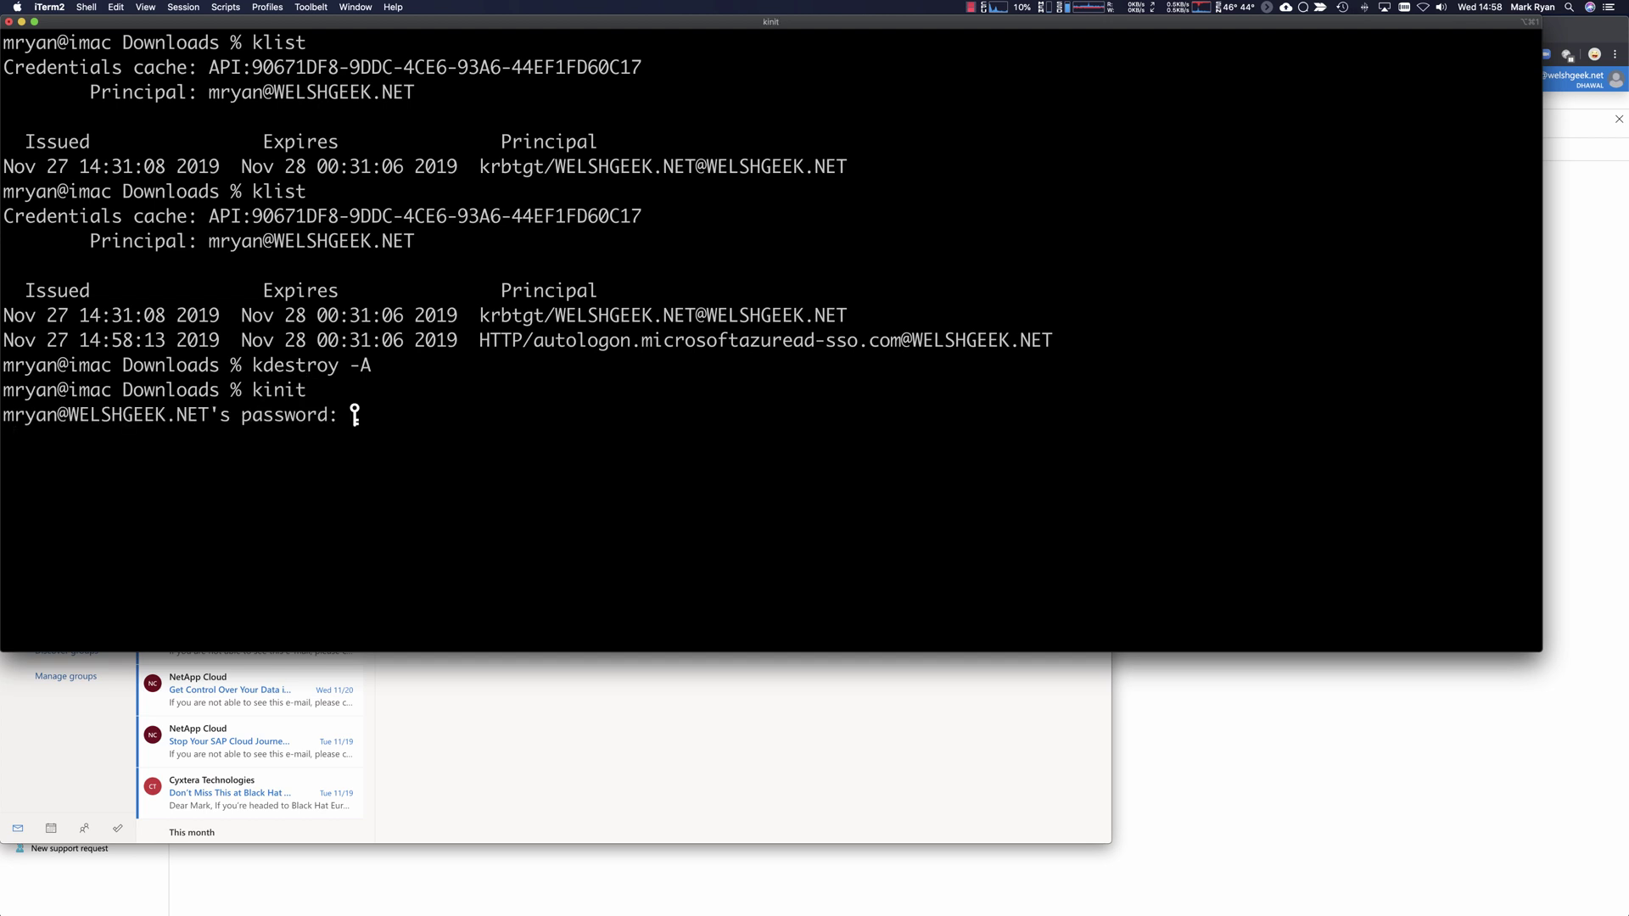
key("Return")
type("klist")
key("Return")
Step: Hide the Safari Outlook window and return to iTerm2
left_click(864, 769)
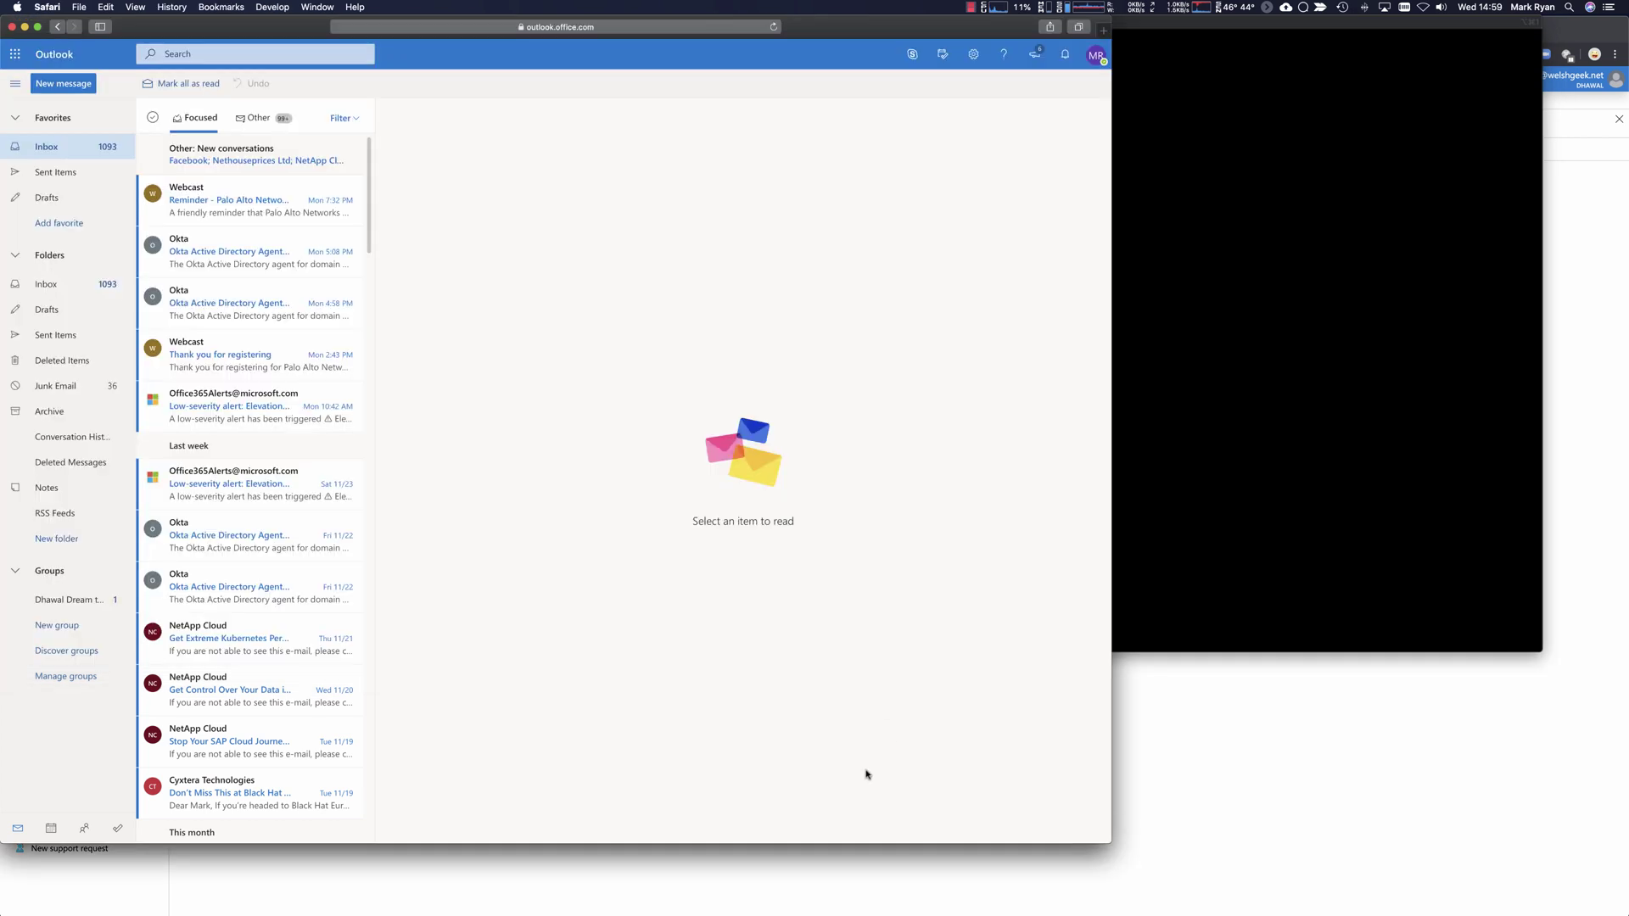
key("super+w")
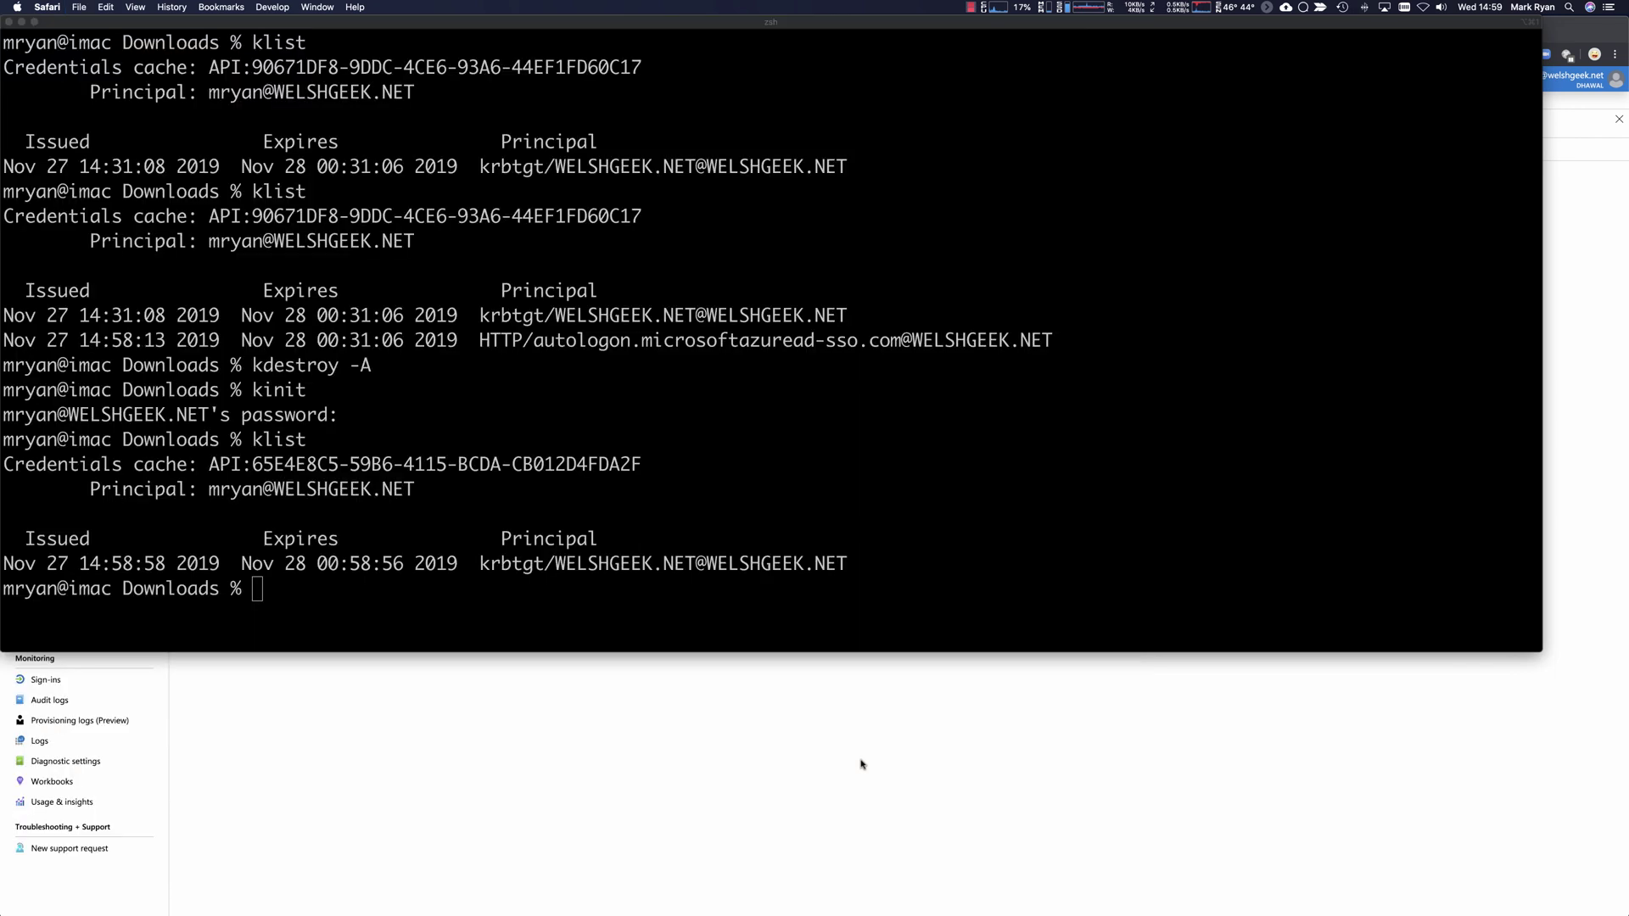
key("super+Tab")
Step: In Chrome, open outlook.com/welshgeek.net in a new tab
left_click(844, 769)
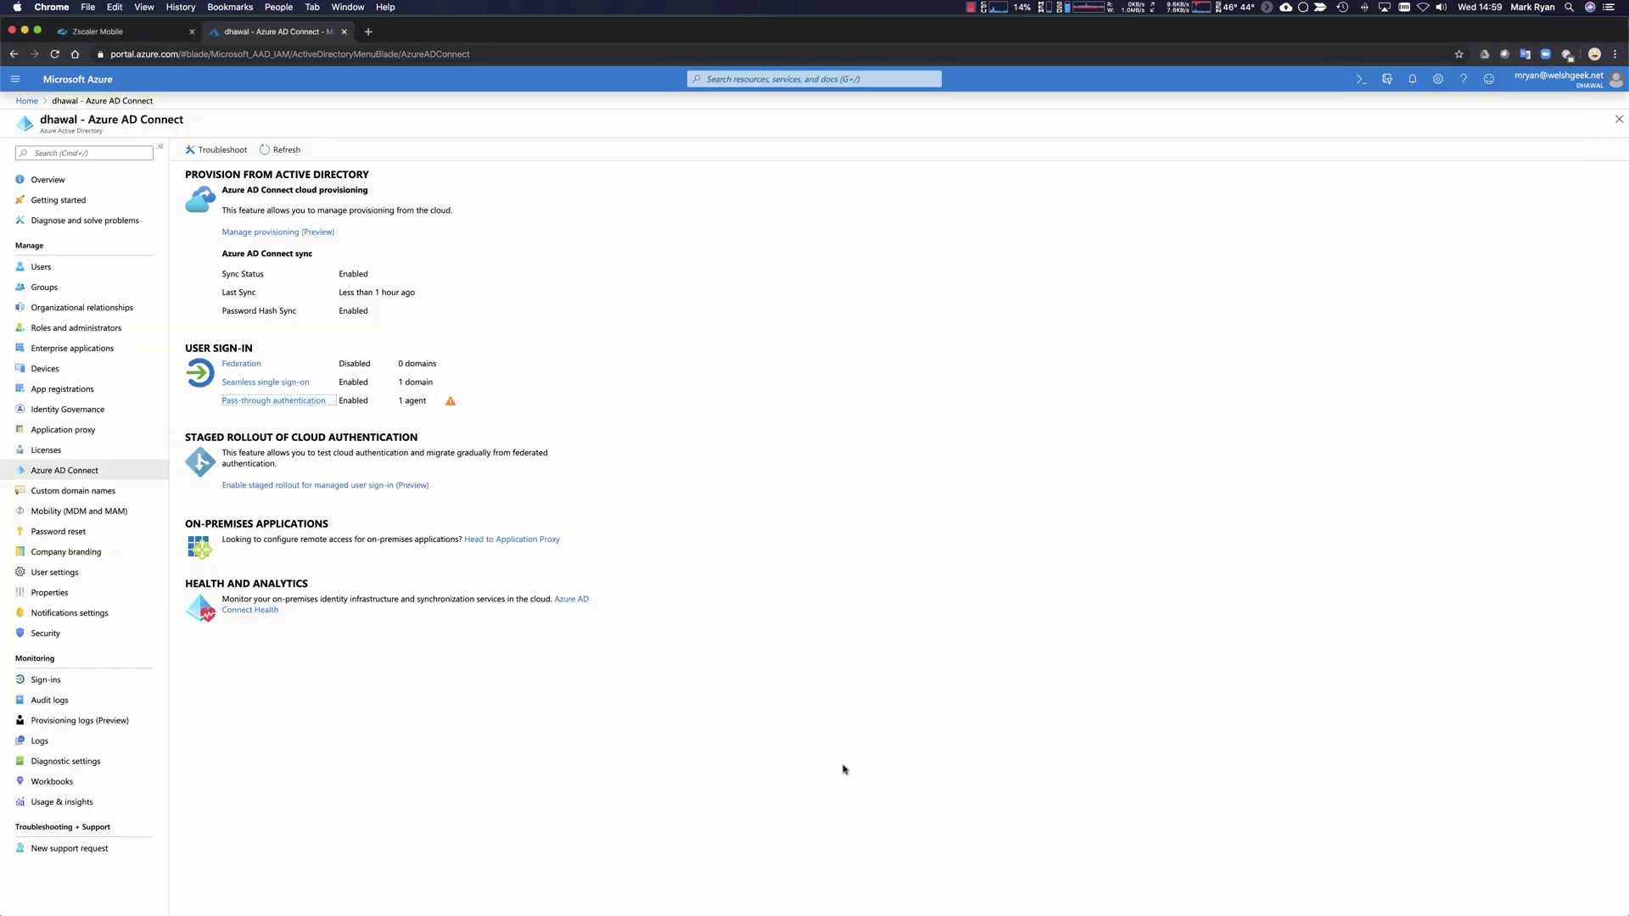
key("super+t")
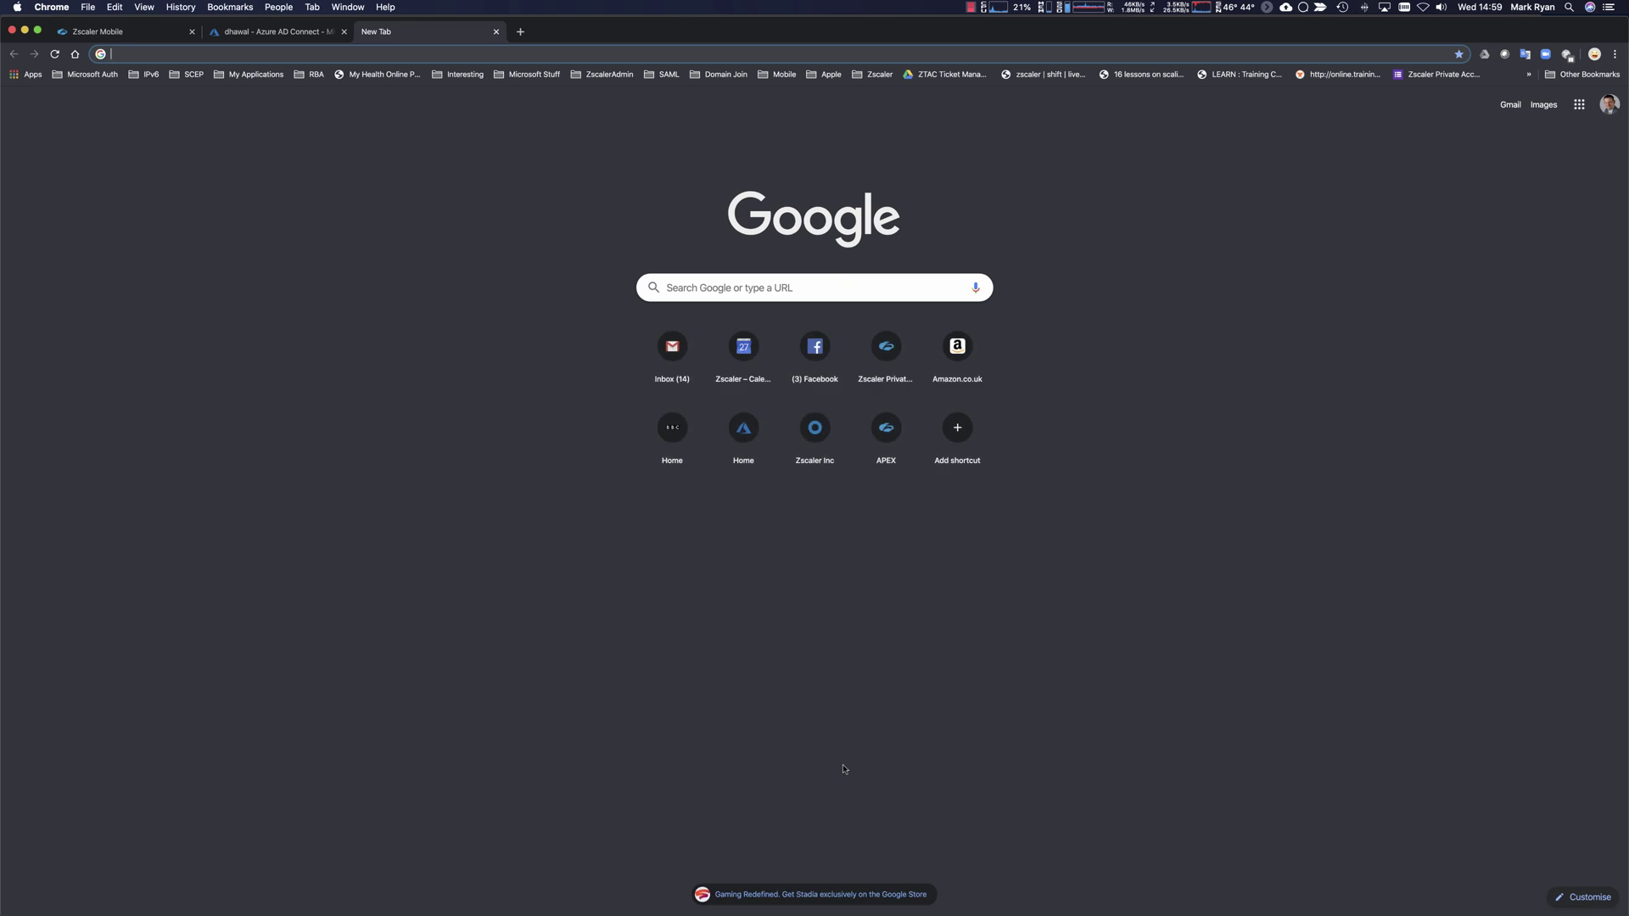
type("outlook.com")
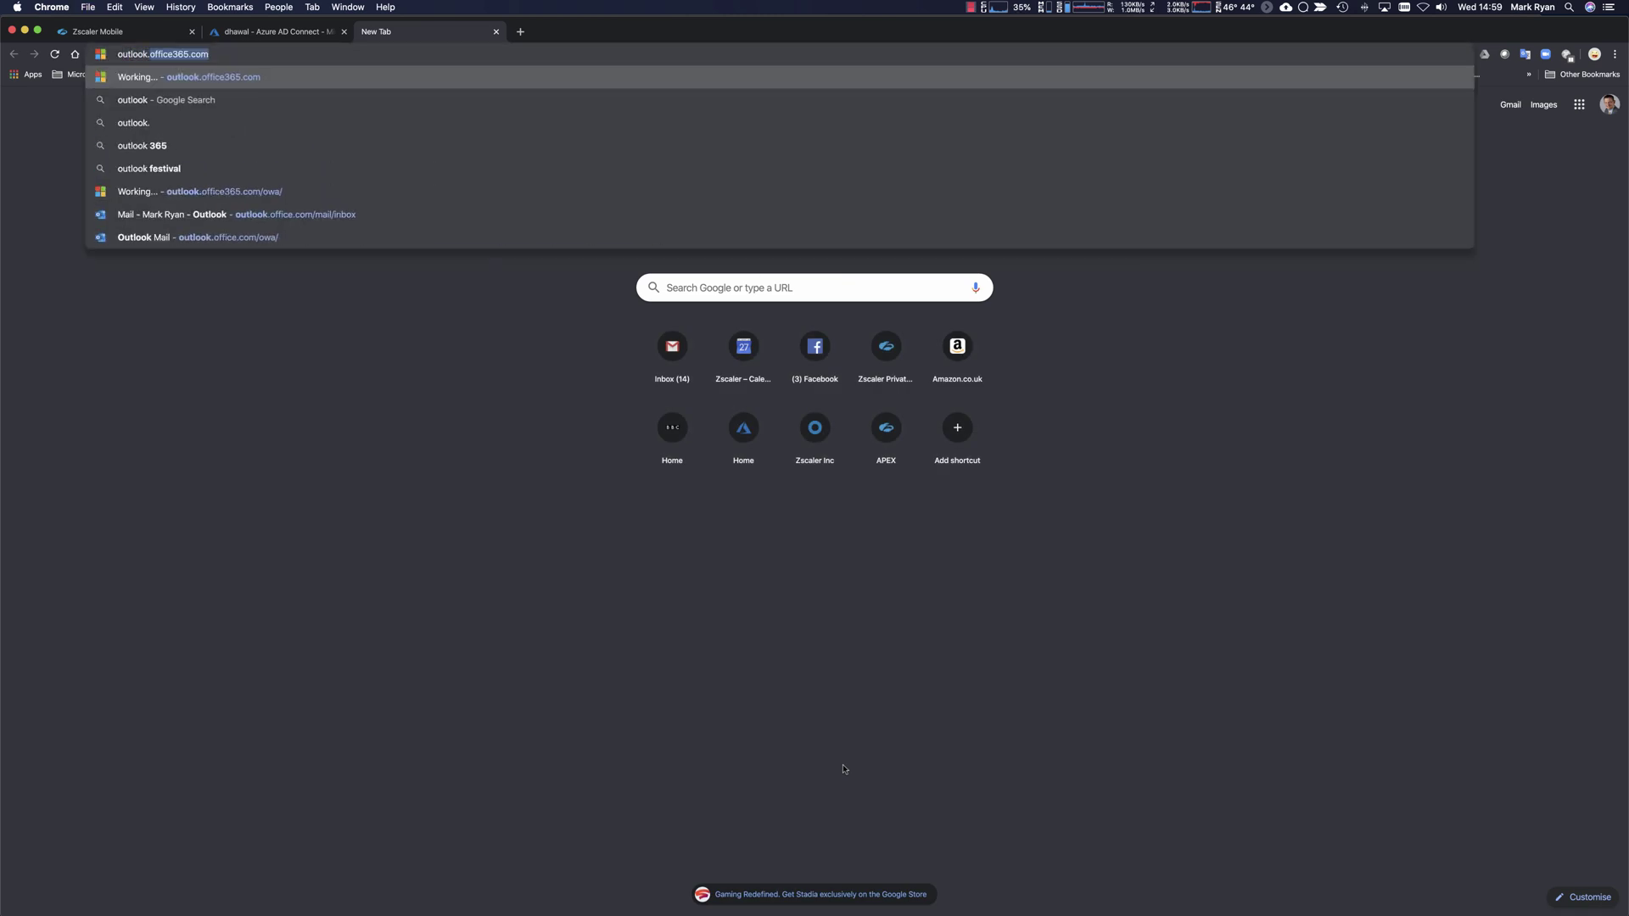
type("/welsgheek.n")
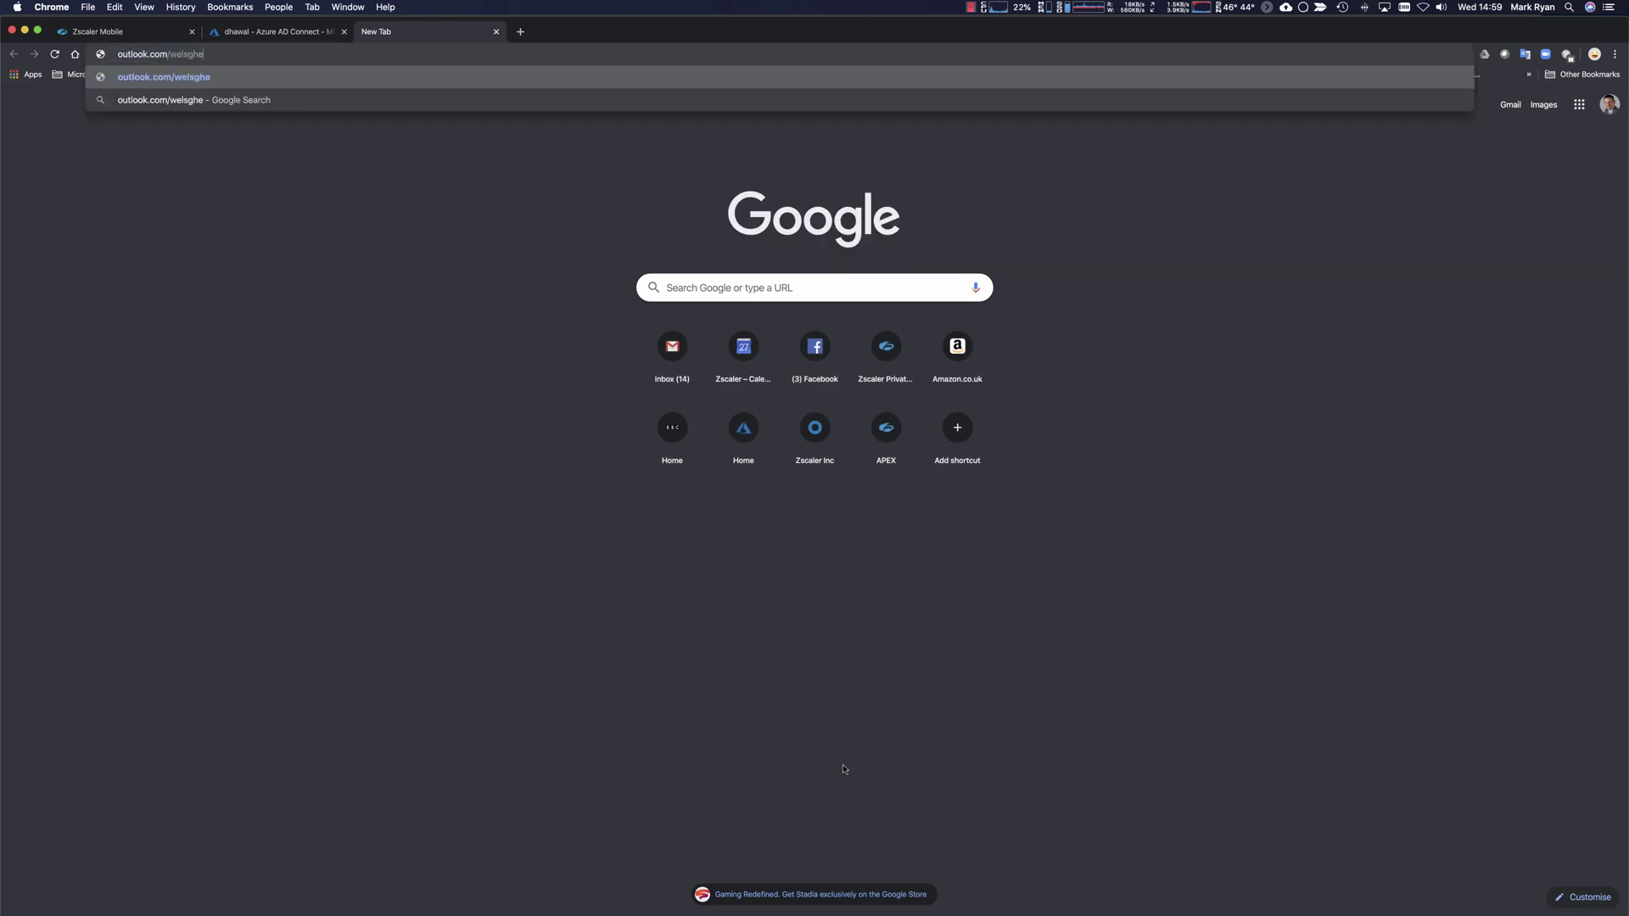
key("BackSpace")
key("BackSpace")
key("BackSpace")
key("BackSpace")
key("BackSpace")
key("BackSpace")
key("BackSpace")
type("hgeek.net")
key("Return")
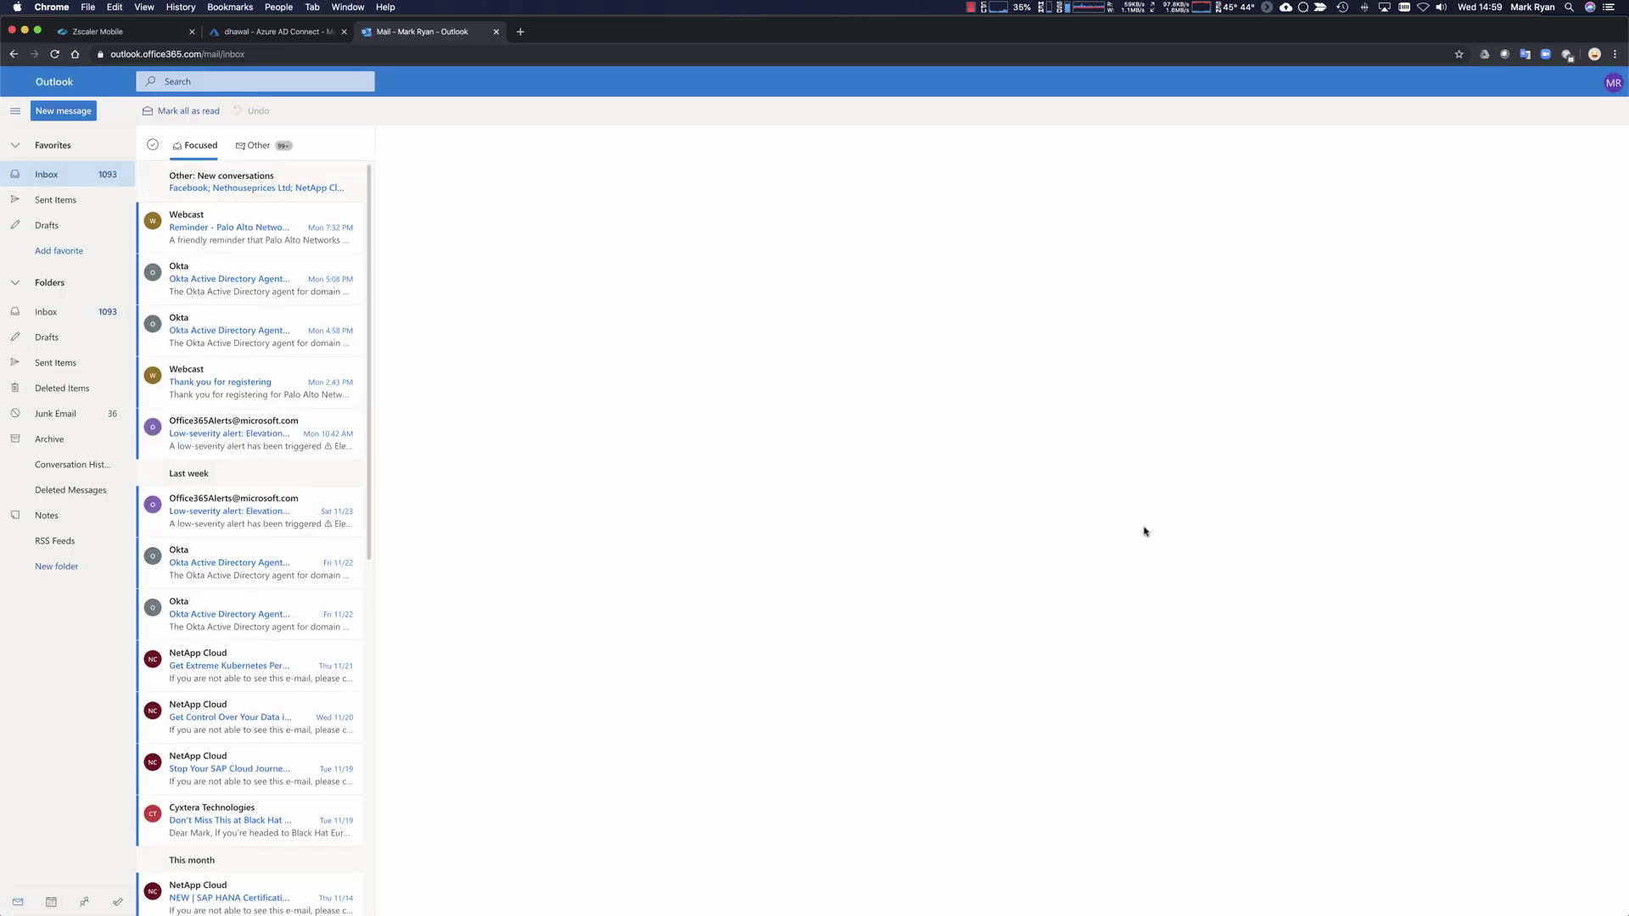
Step: Sign out of Outlook via the account panel, then check the Kerberos tickets with klist
left_click(1614, 82)
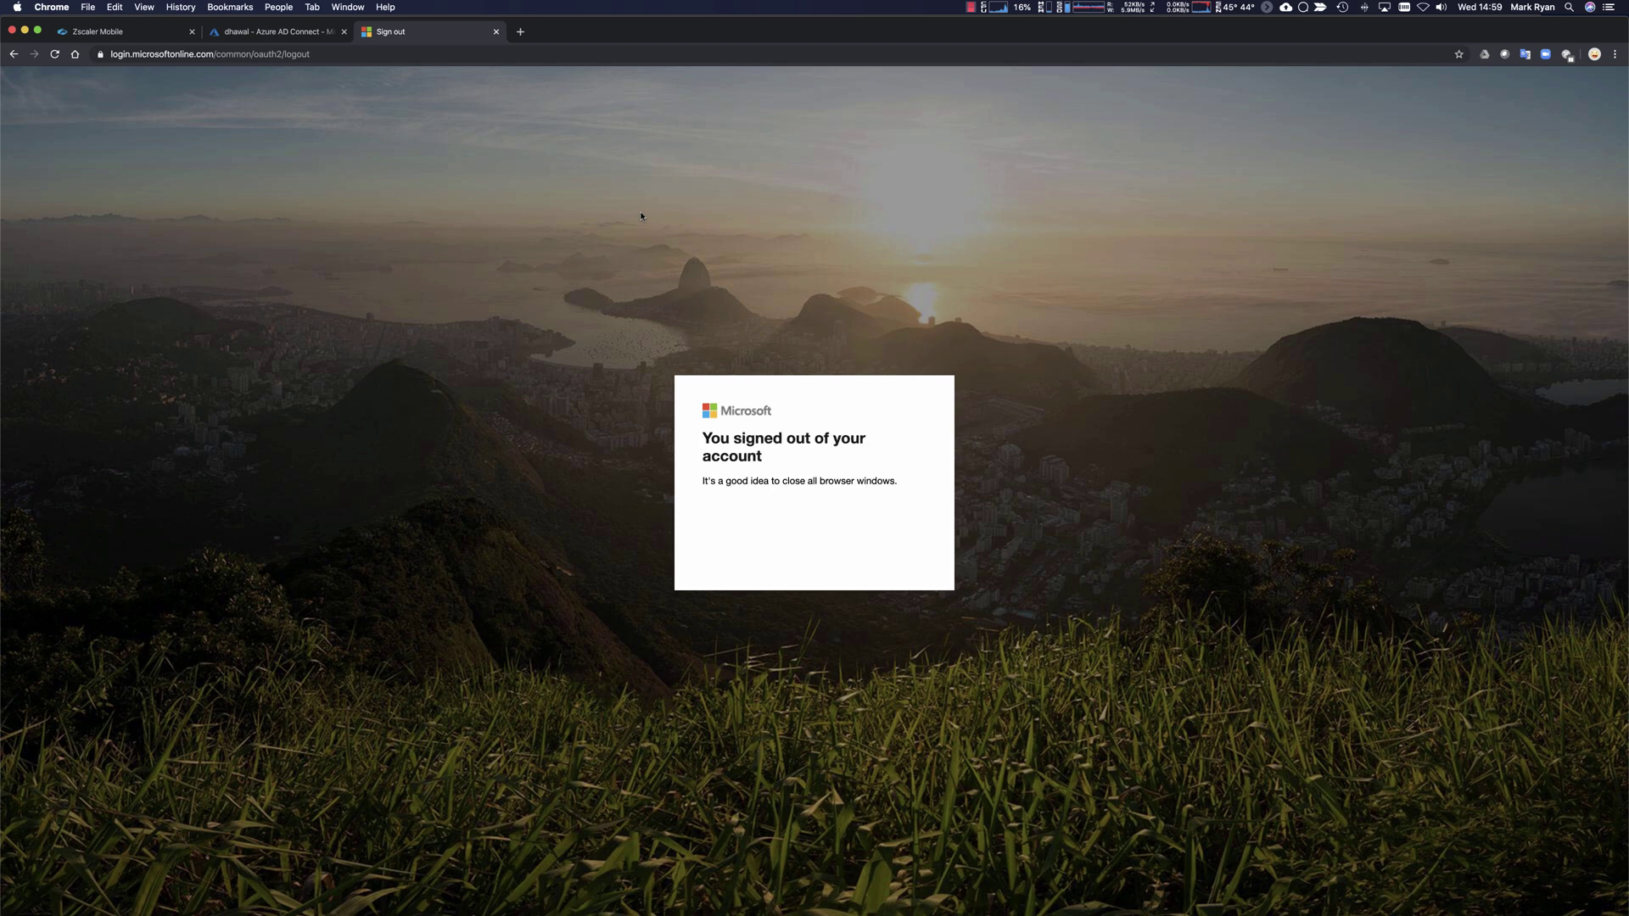
key("super+l")
key("super+Tab")
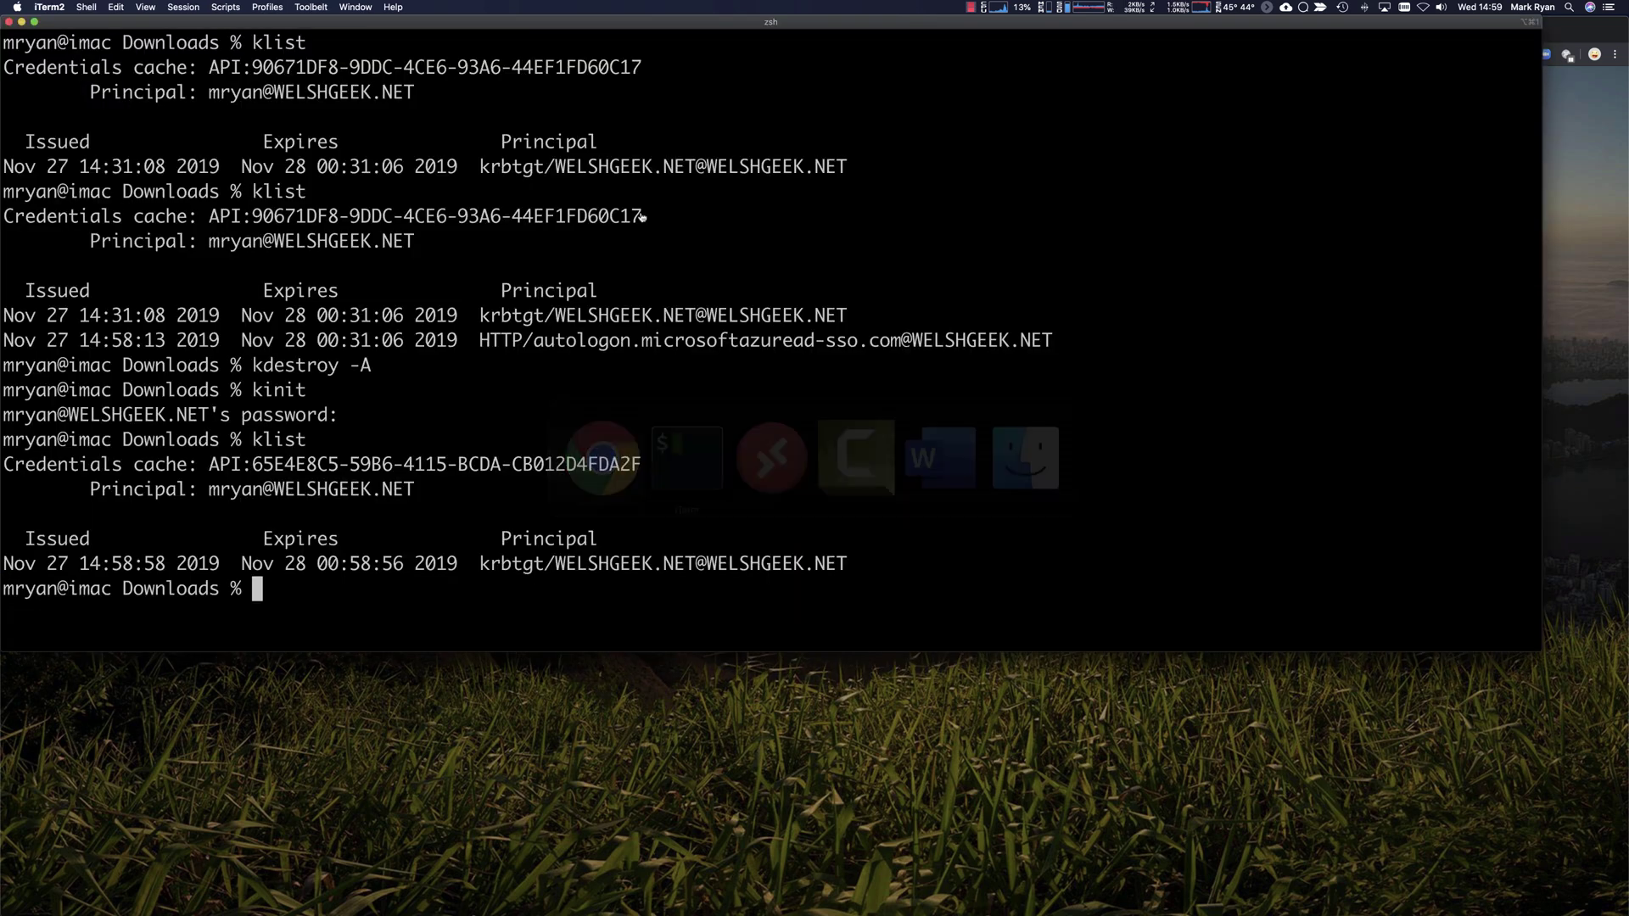
type("klist")
key("Return")
Step: Load outlook.com/welshgeek.net again to reach the Pick an account sign-in page
key("super+Tab")
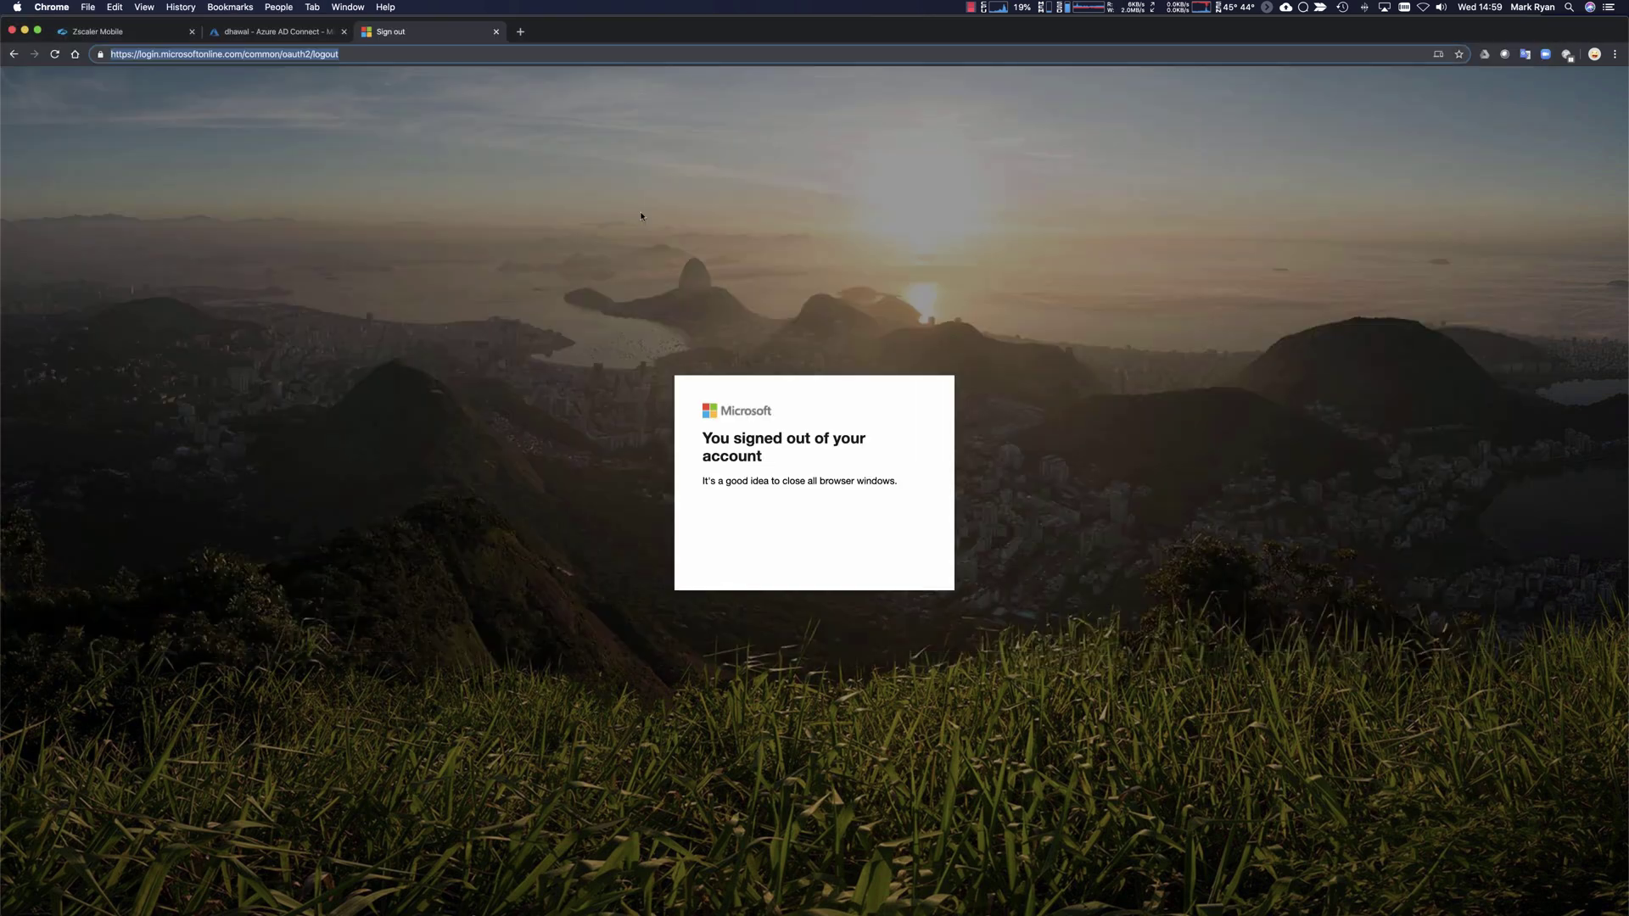
type("outlo")
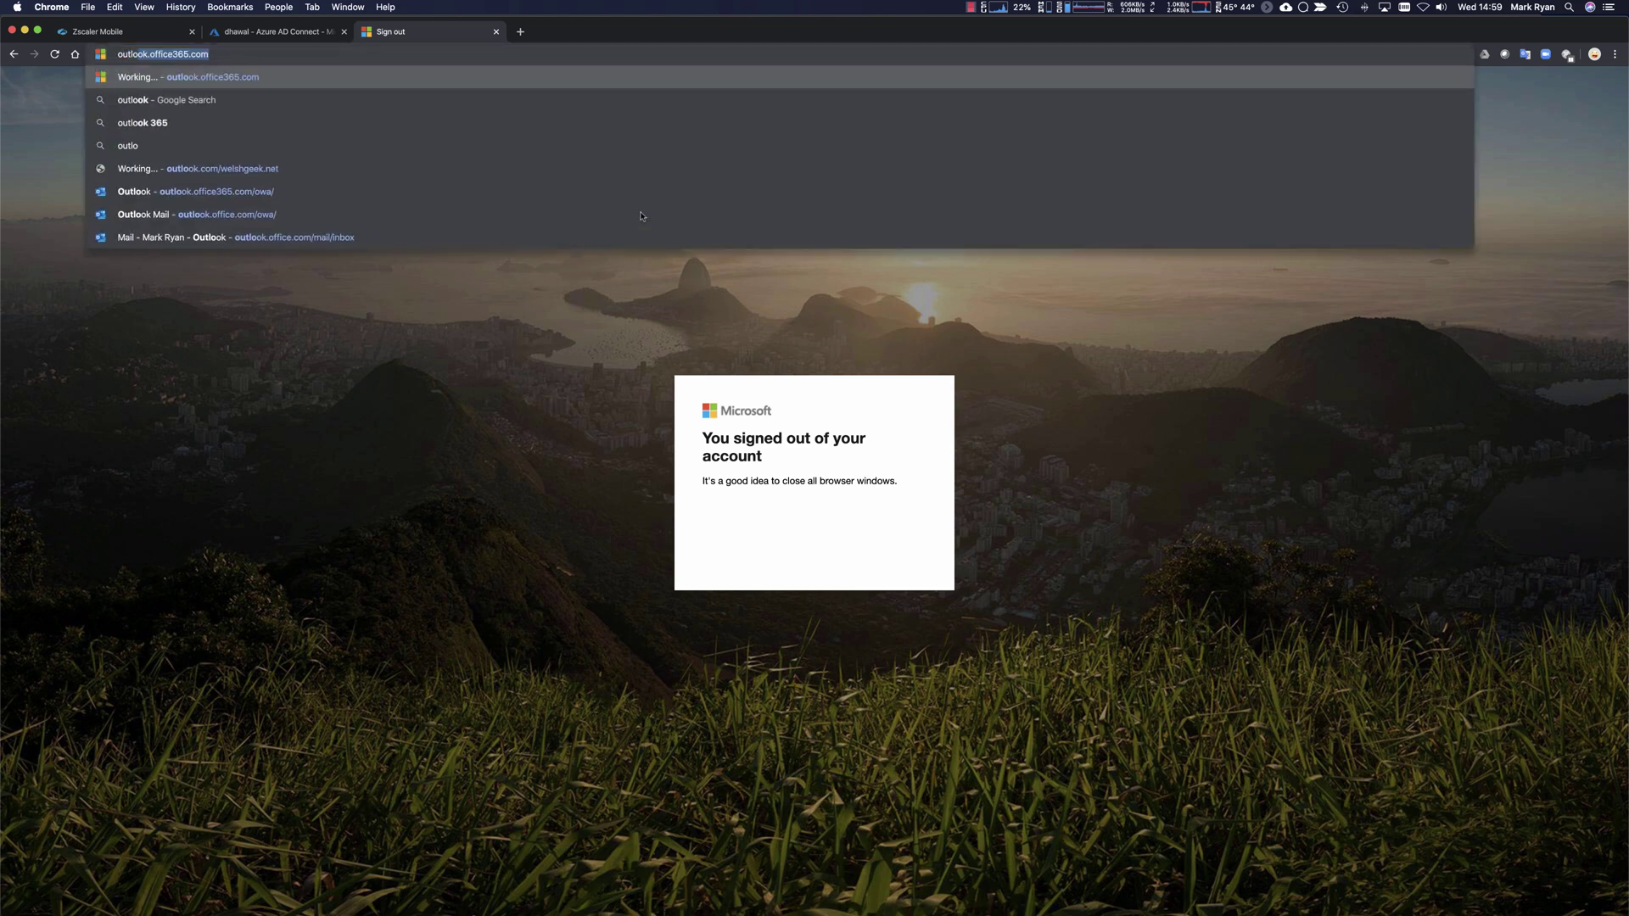
type("ok.com/welshgeek.")
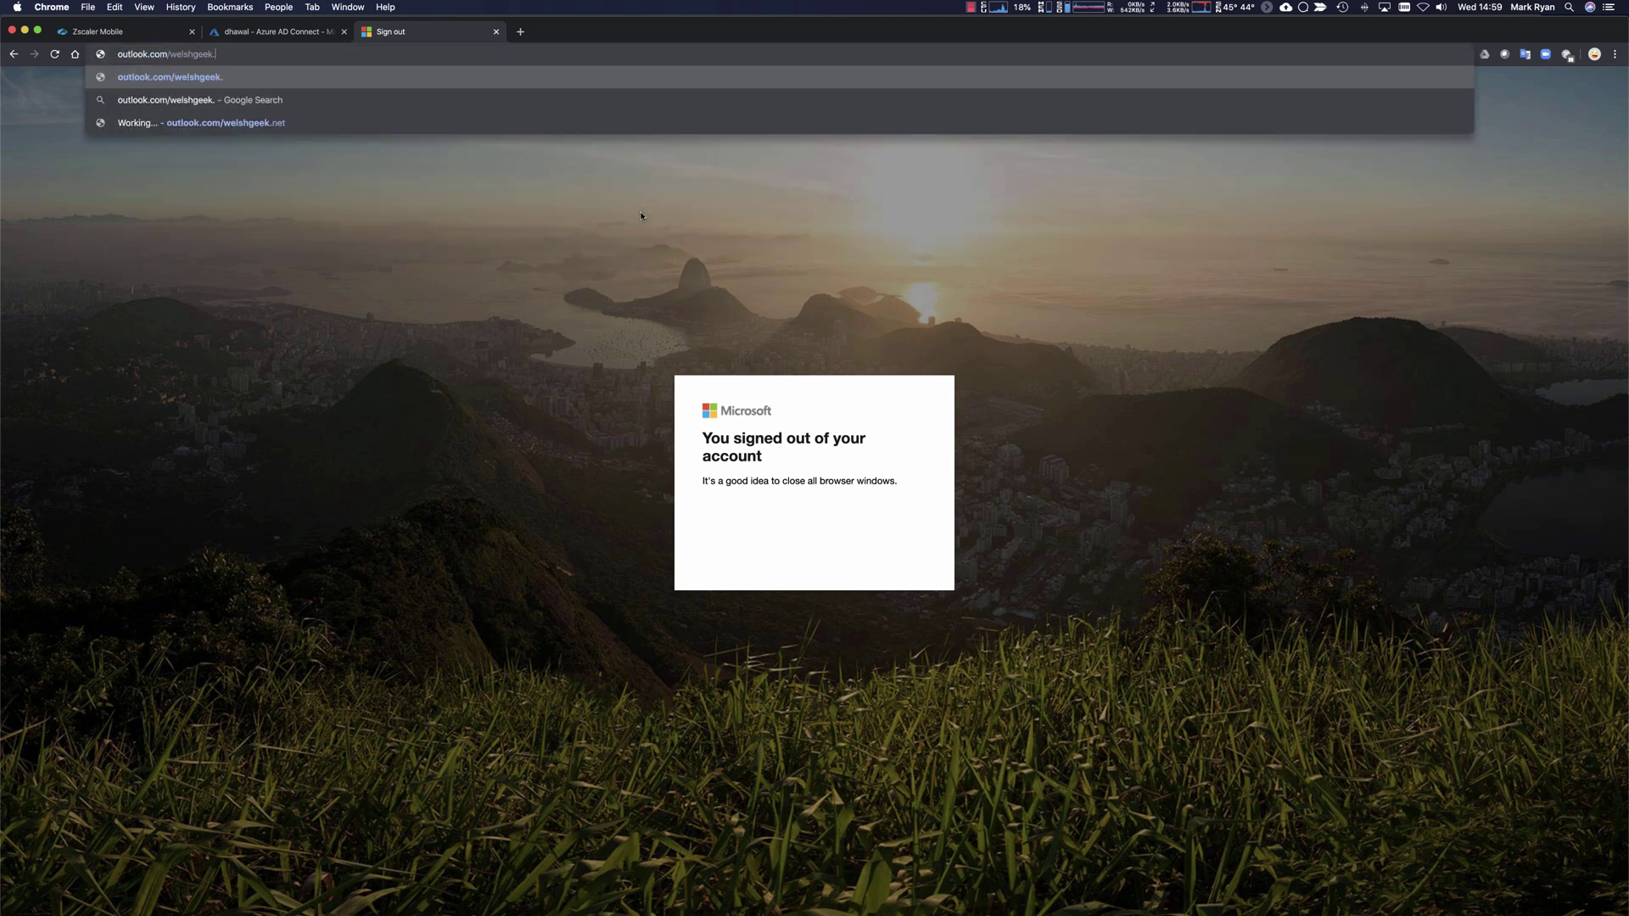
type("net")
key("Return")
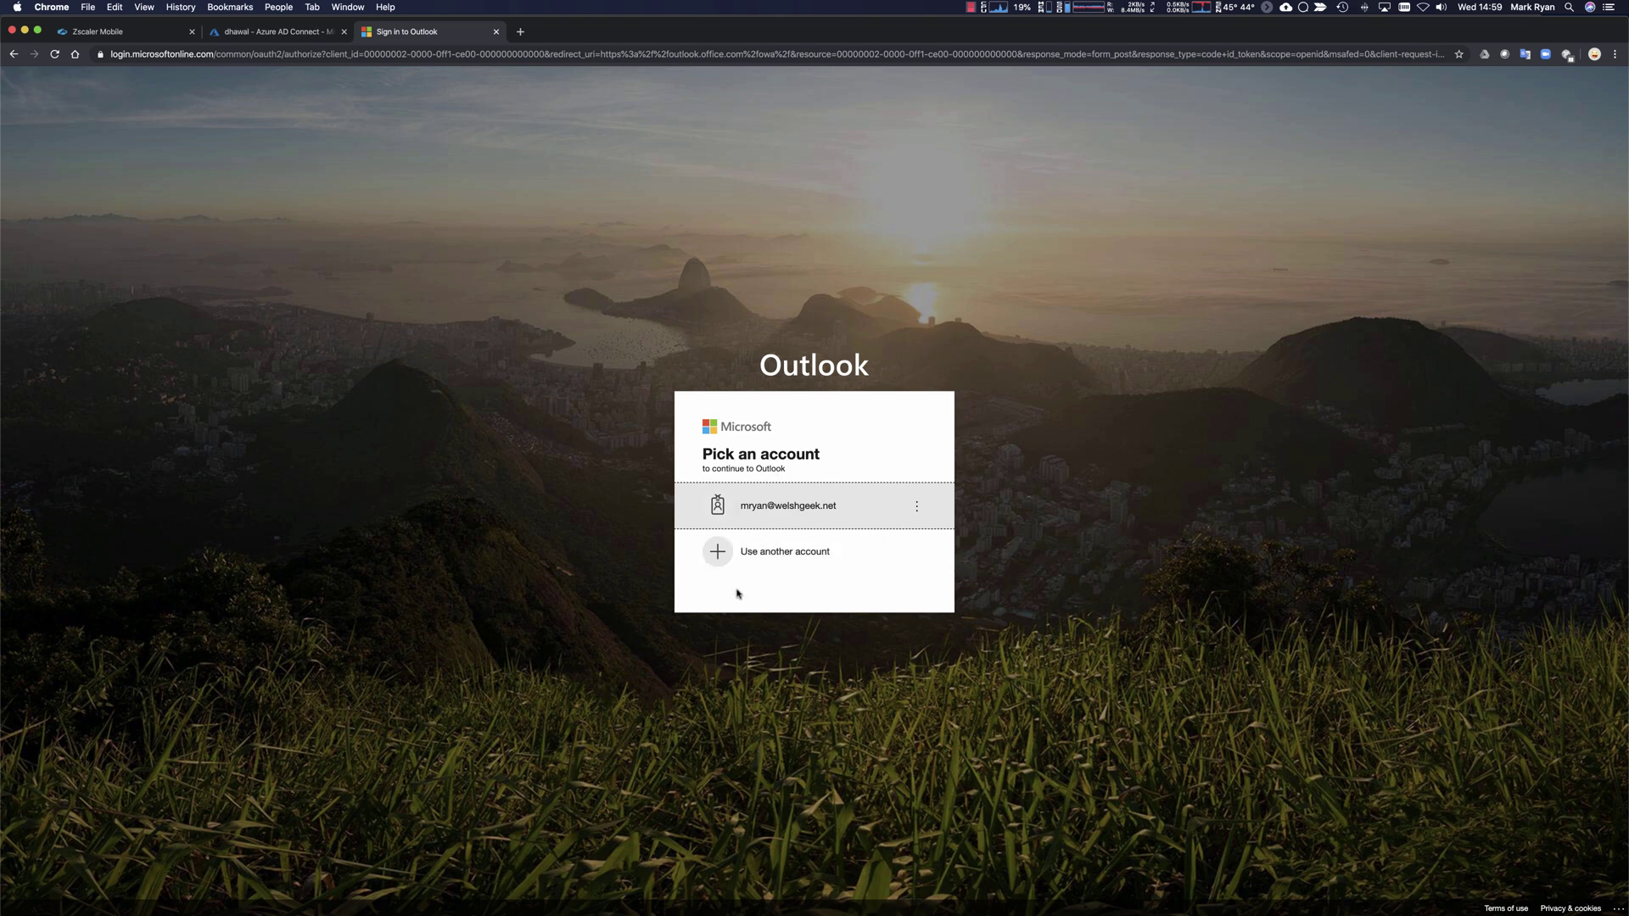
Step: Close the Outlook sign-in tab and open outlook.com in a new Incognito window
left_click(496, 32)
key("super+shift+n")
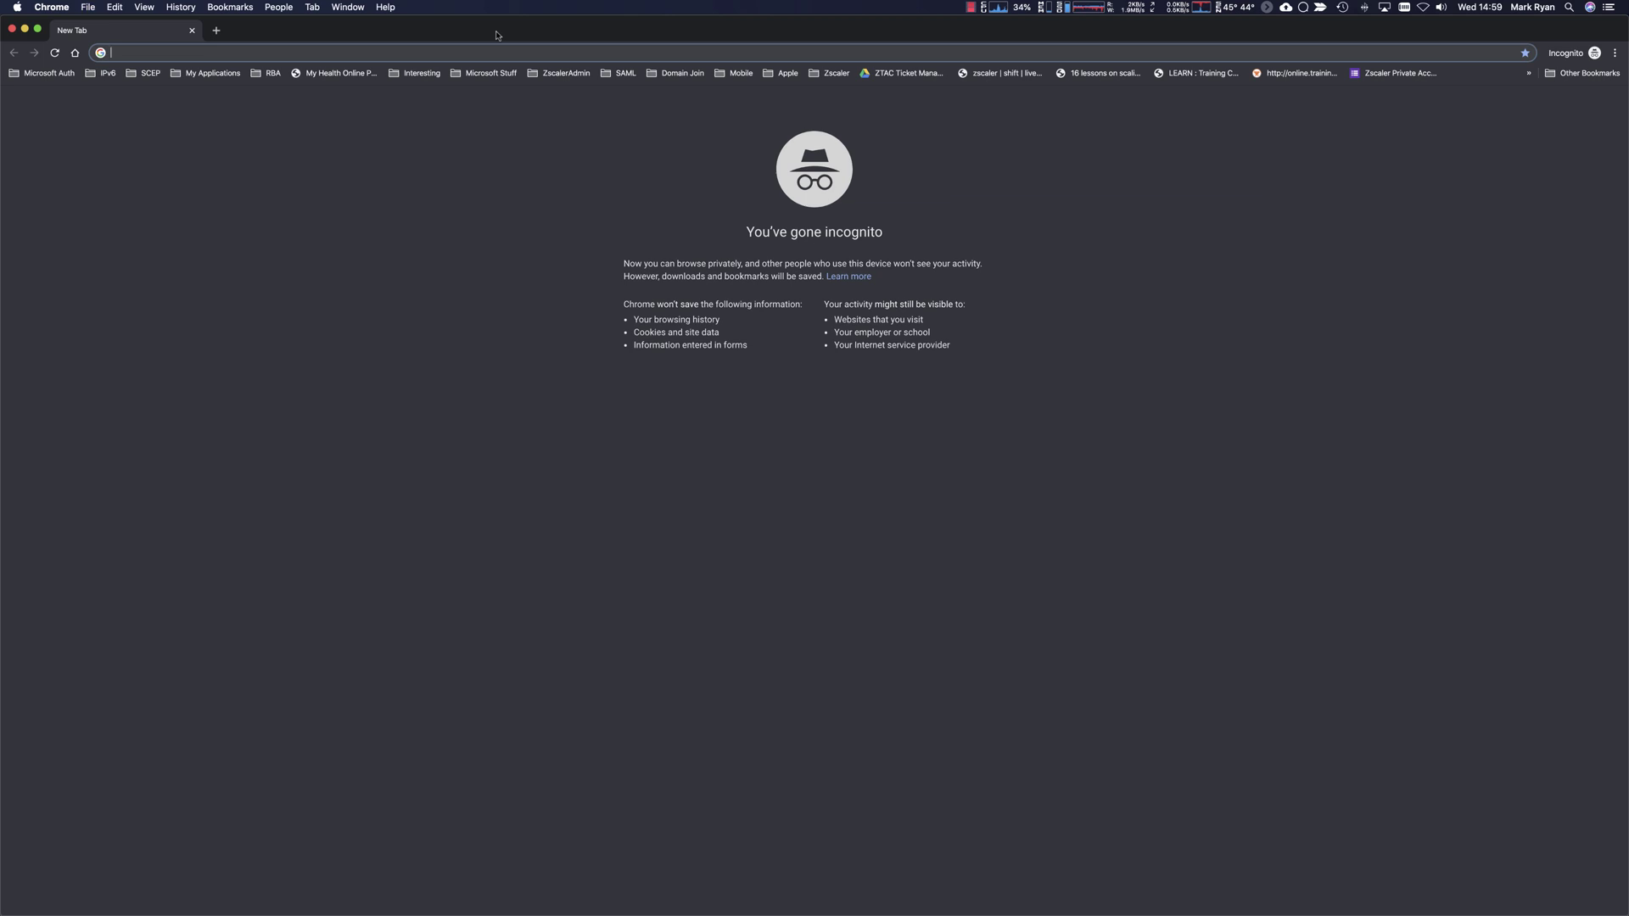
type("outlook.com")
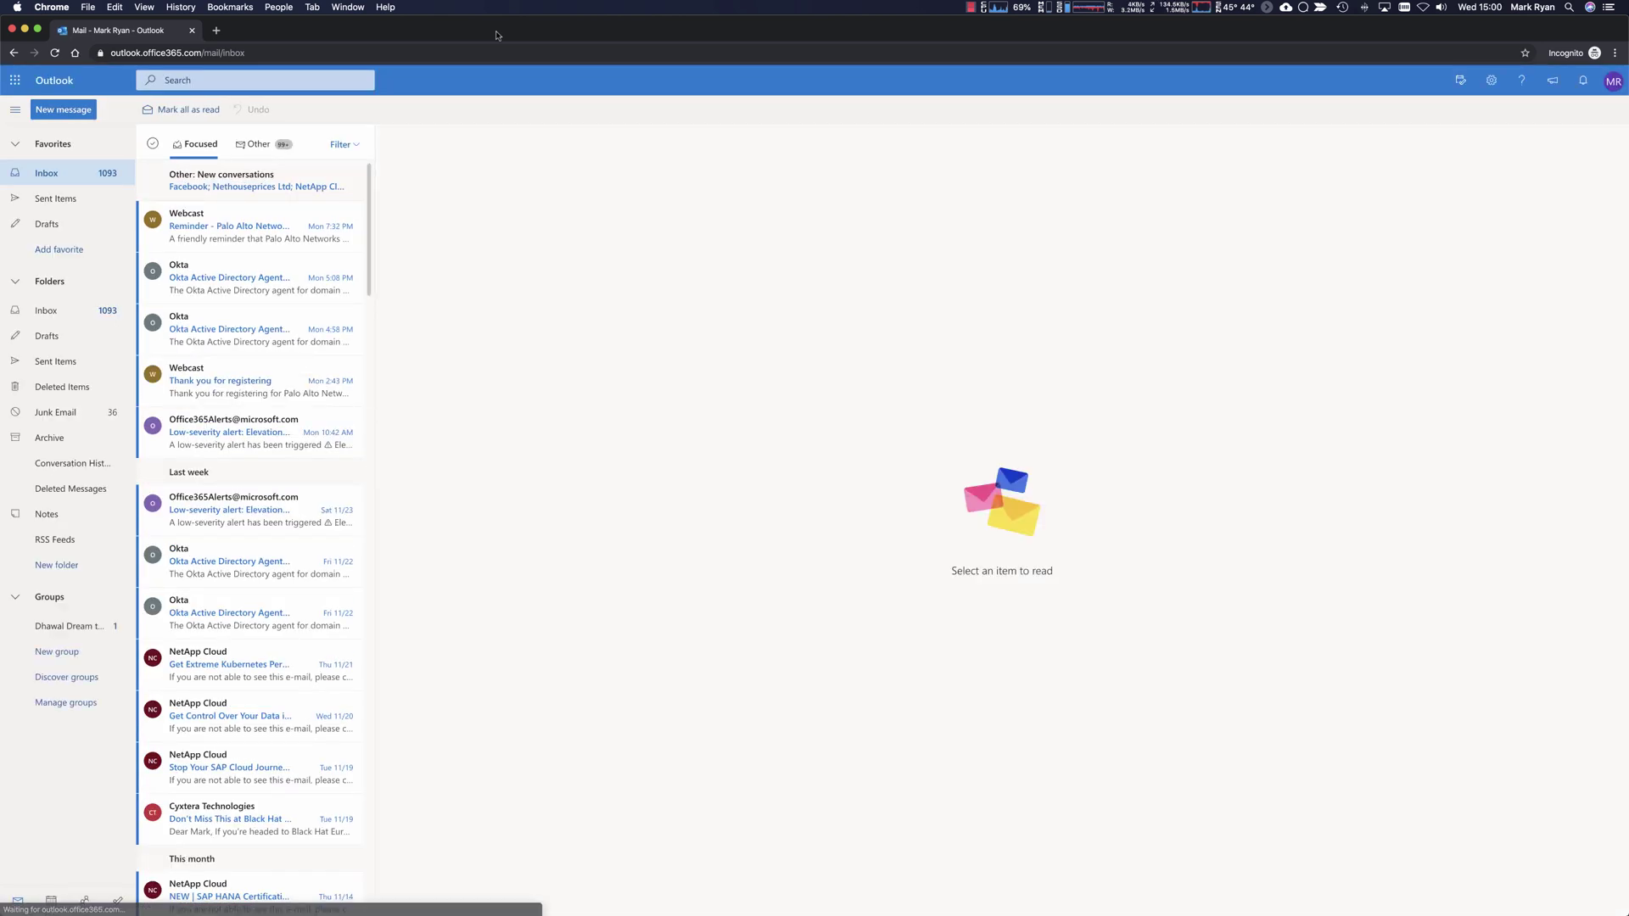
key("super+Tab")
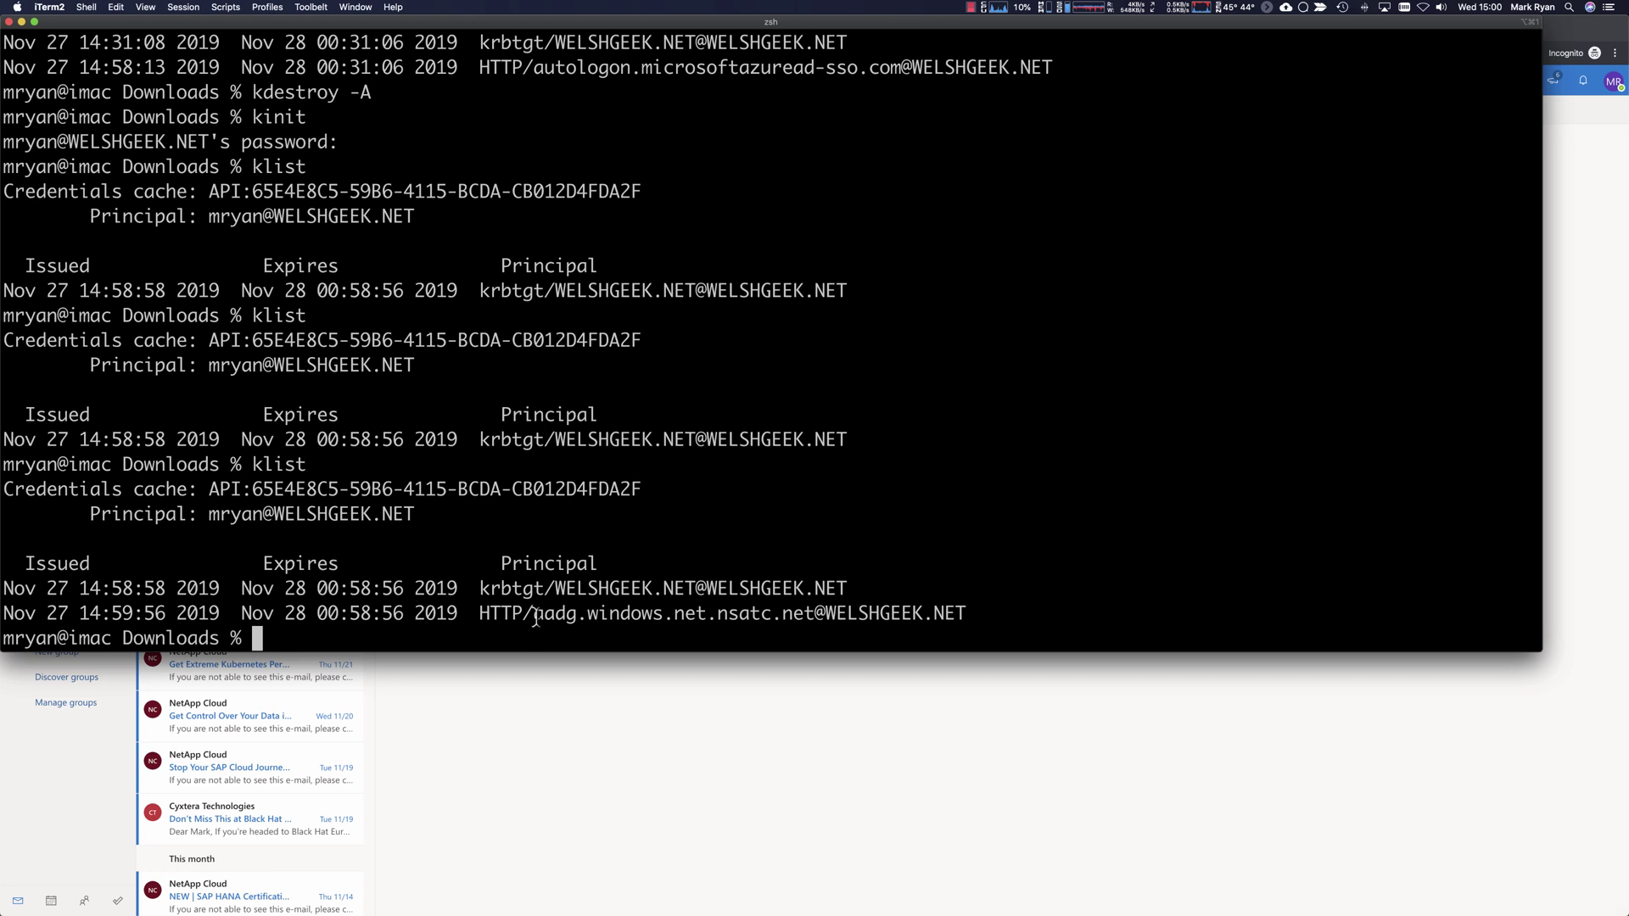
Step: Highlight the aadg.windows.net.nsatc.net and autologon service names, then clear all tickets with kdestroy -A
left_click_drag(536, 616, 814, 617)
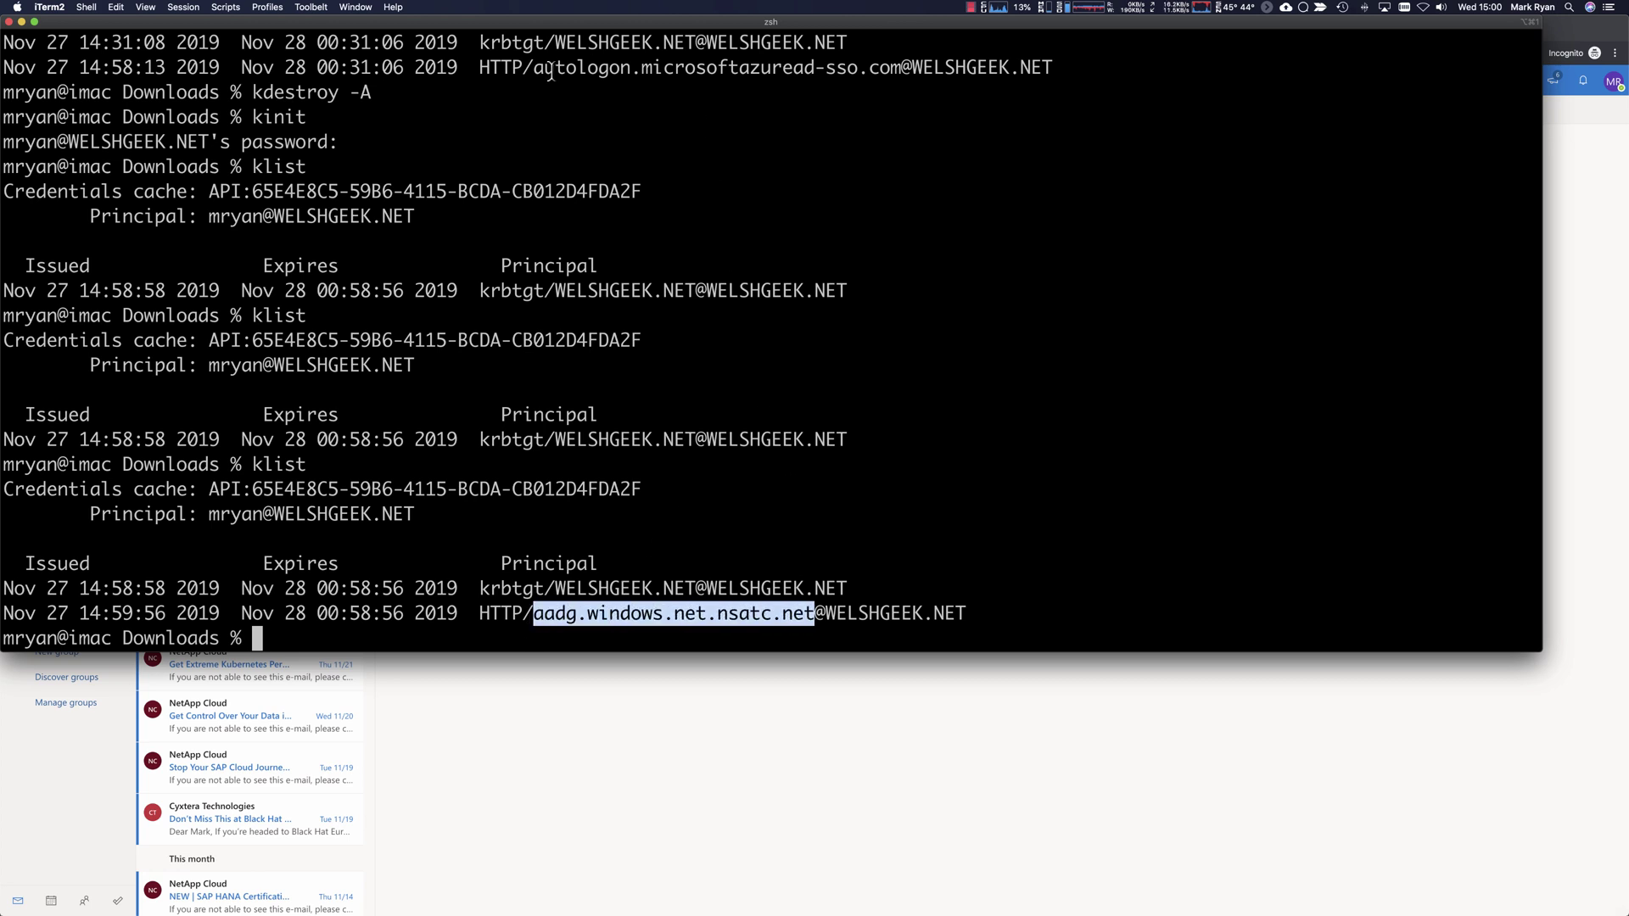
left_click_drag(532, 68, 901, 68)
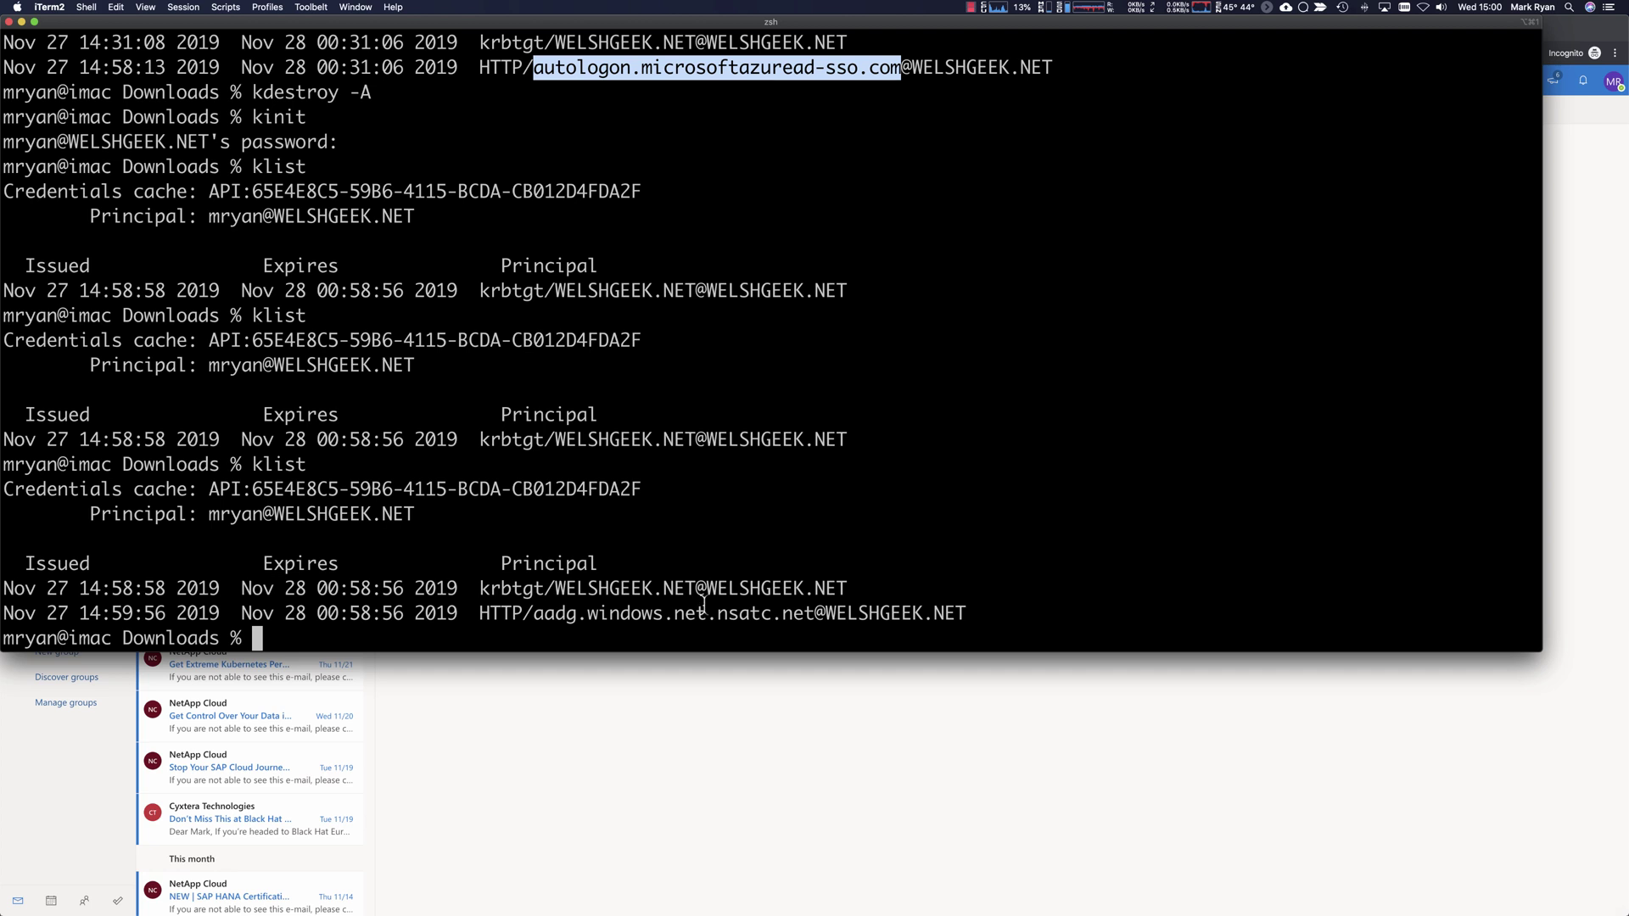
type("kdestroy")
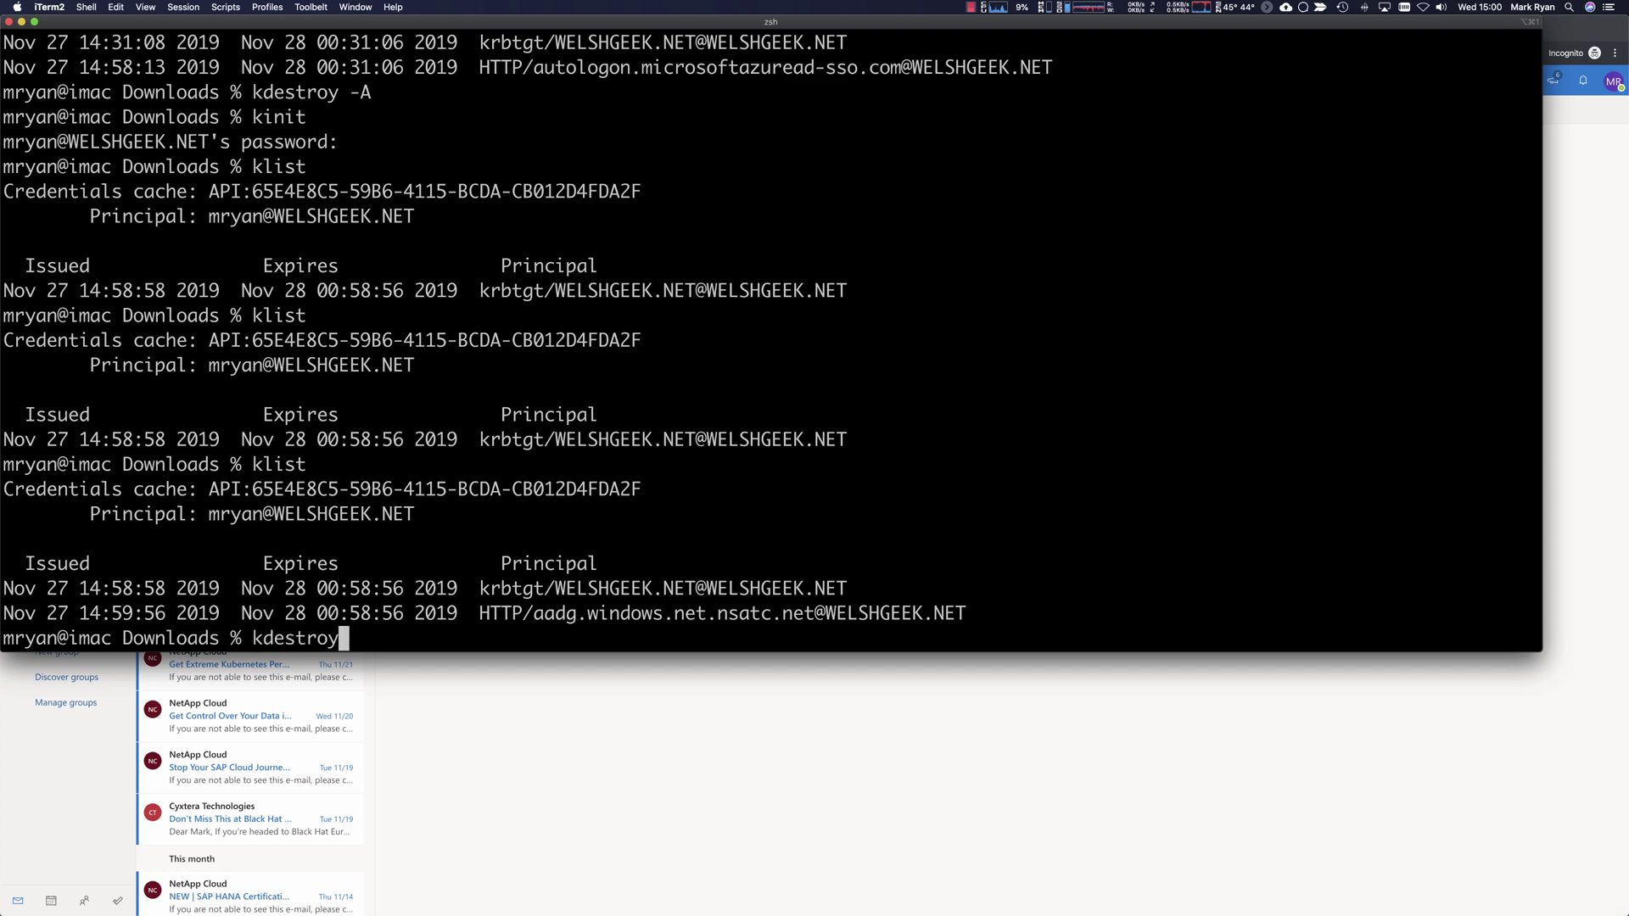
type(" -A")
key("Return")
Step: Obtain a fresh ticket with kinit and confirm with klist that only krbtgt remains
type("kli")
key("BackSpace")
key("BackSpace")
type("inins")
key("BackSpace")
key("BackSpace")
type("t")
key("Return")
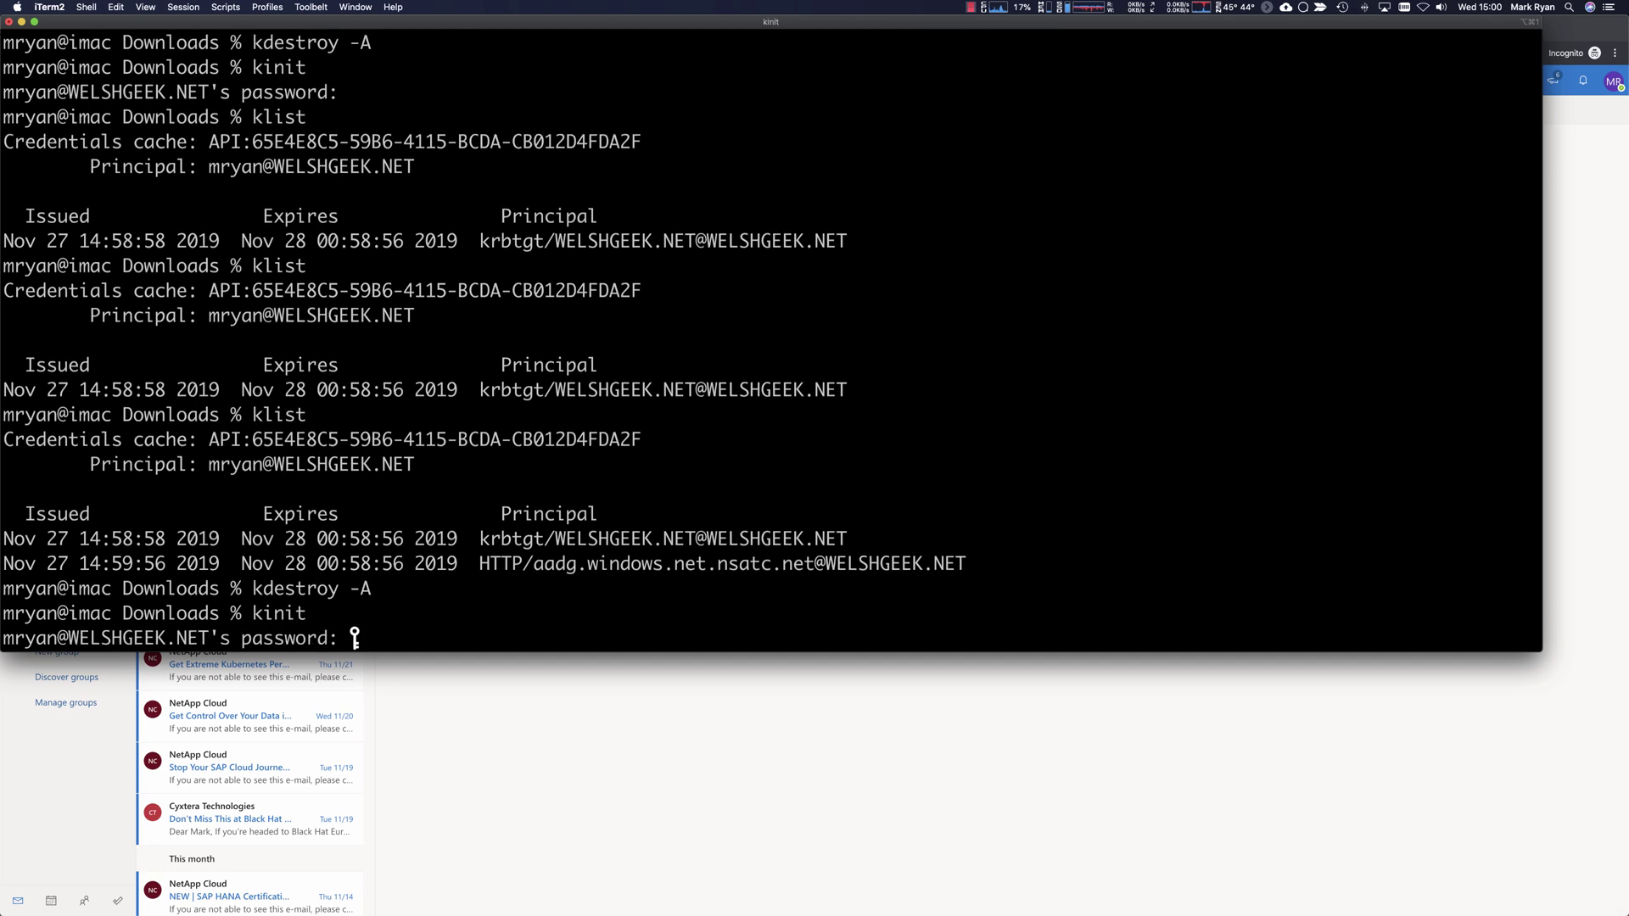
key("Return")
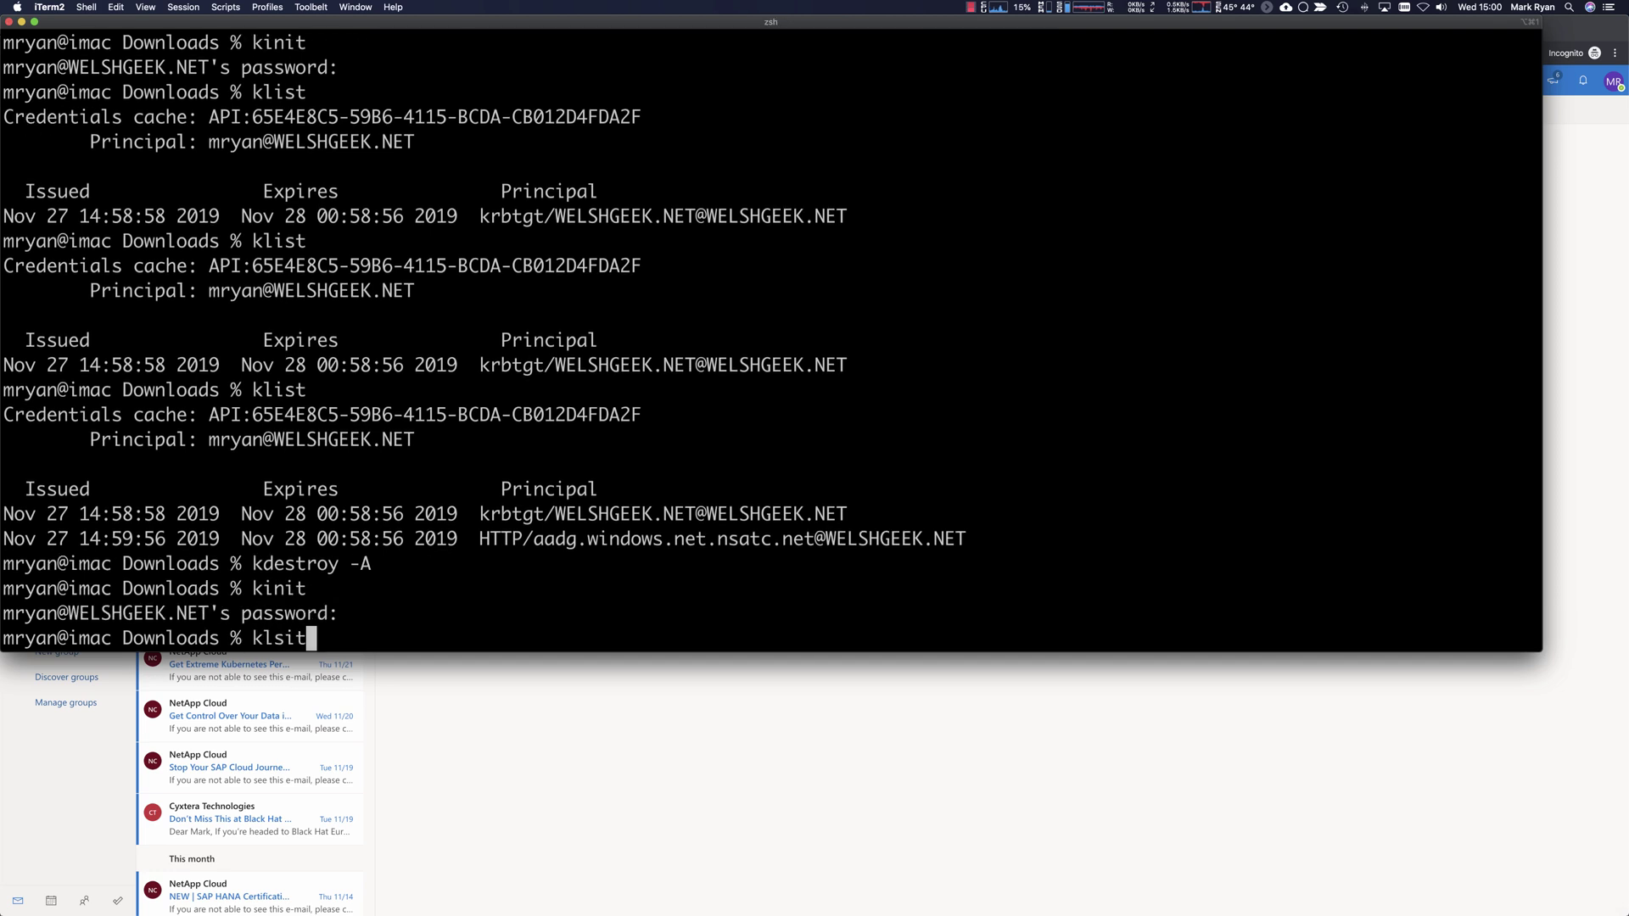
type("klsit")
key("Return")
type("klist")
key("Return")
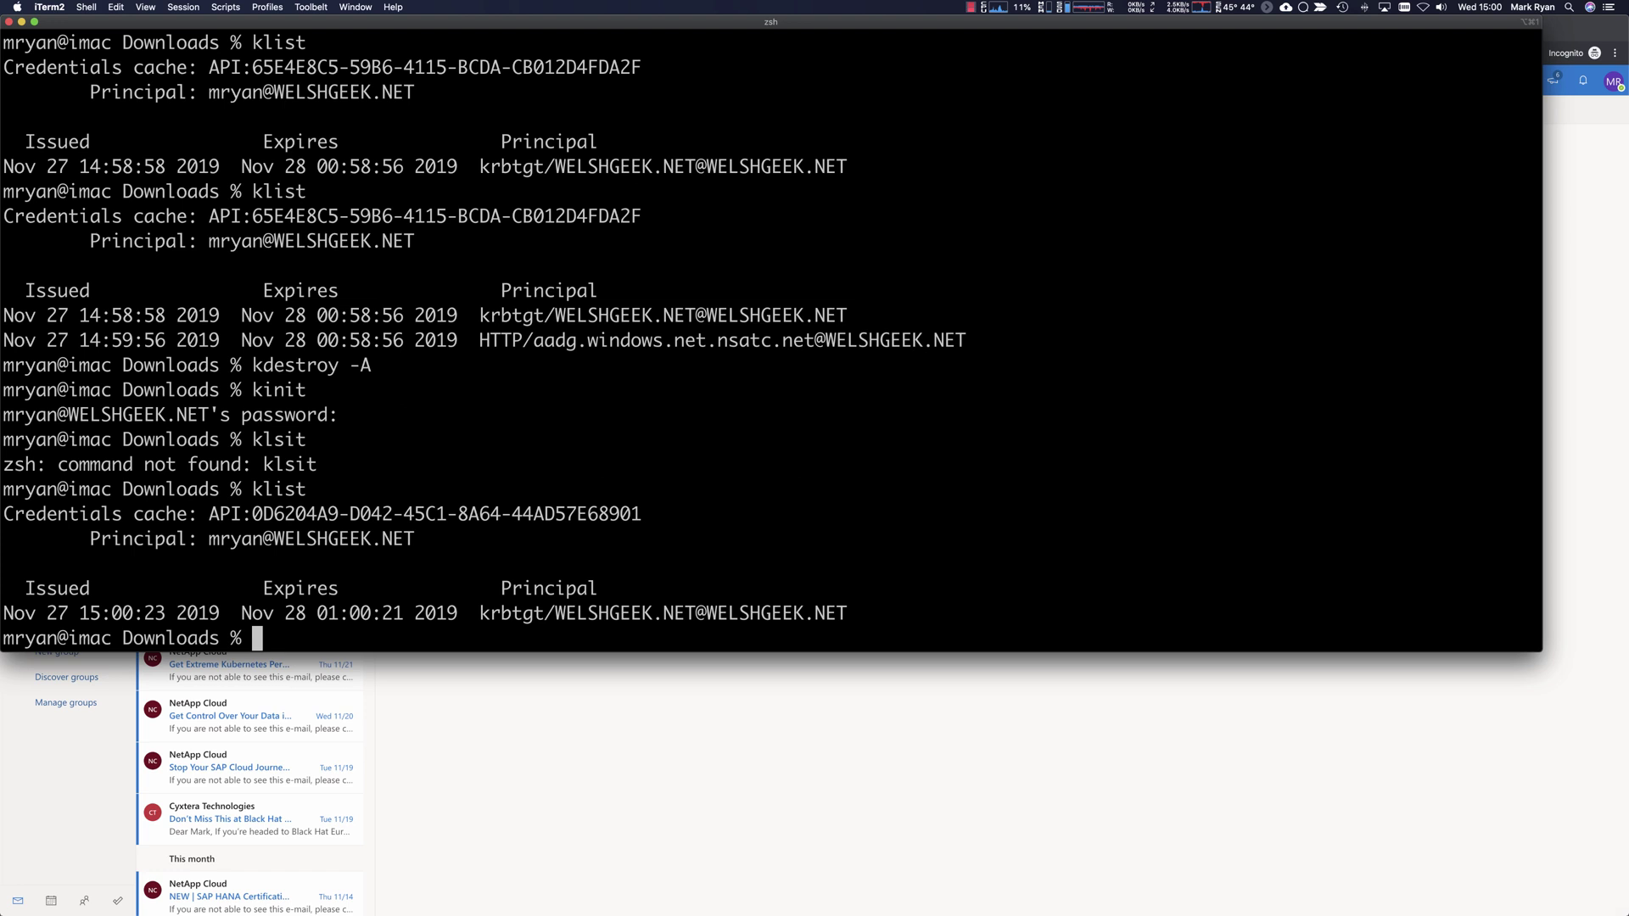
Step: Launch Firefox, open outlook.com/welshgeek.net and sign in with the offered work account
key("super+Tab")
key("super+grave")
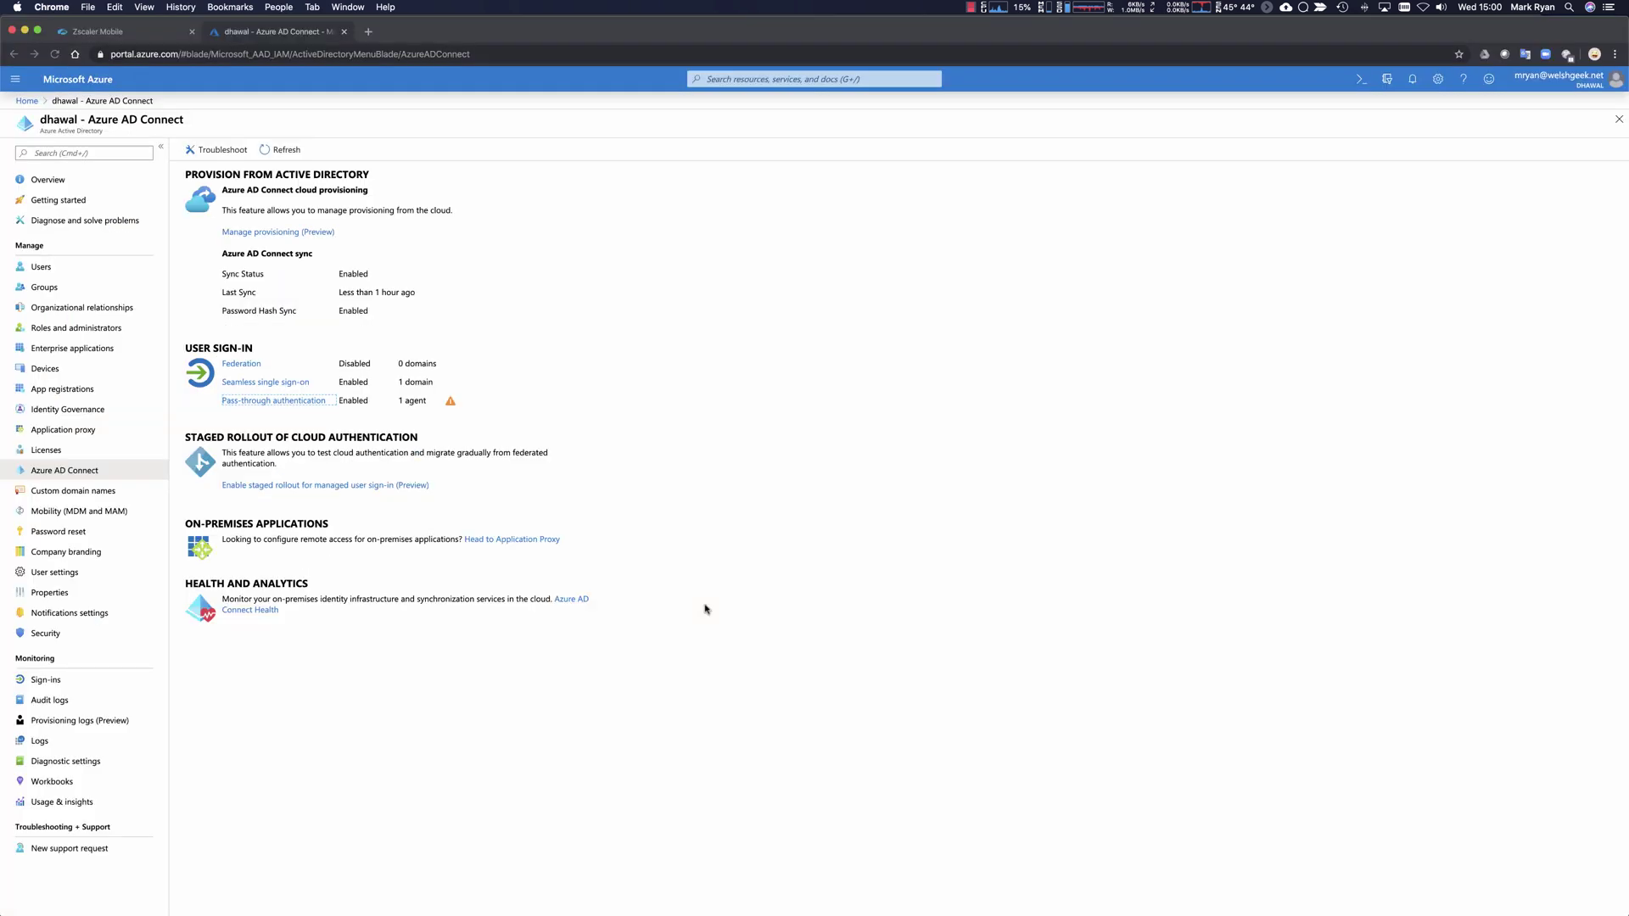
key("super+space")
type("notes")
key("Return")
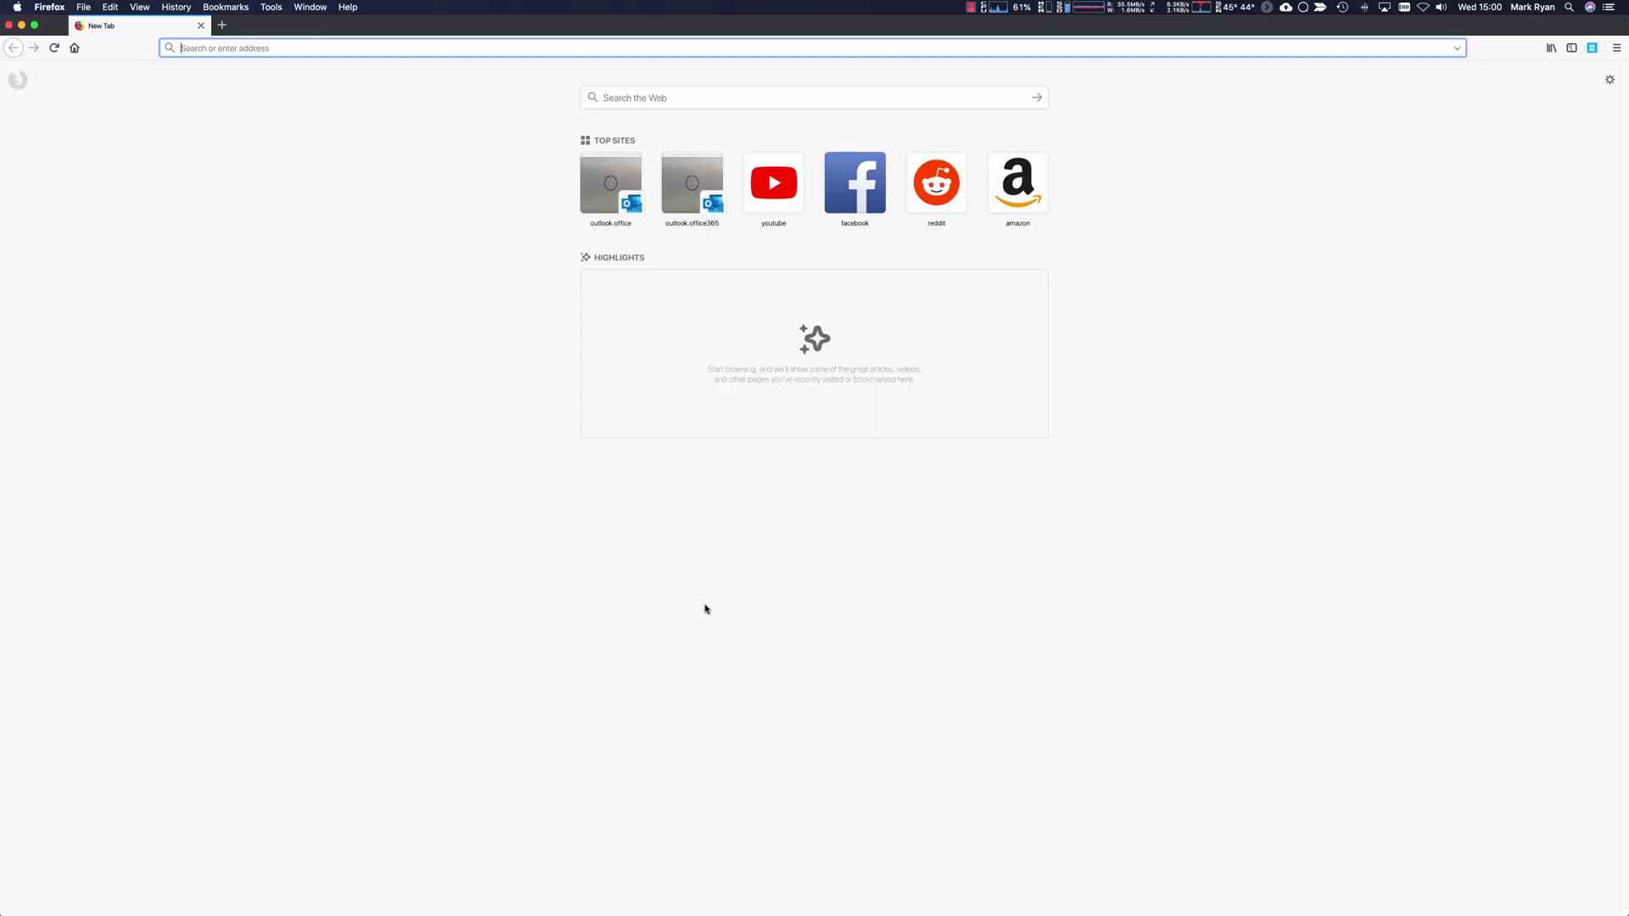
type("outlook.com/")
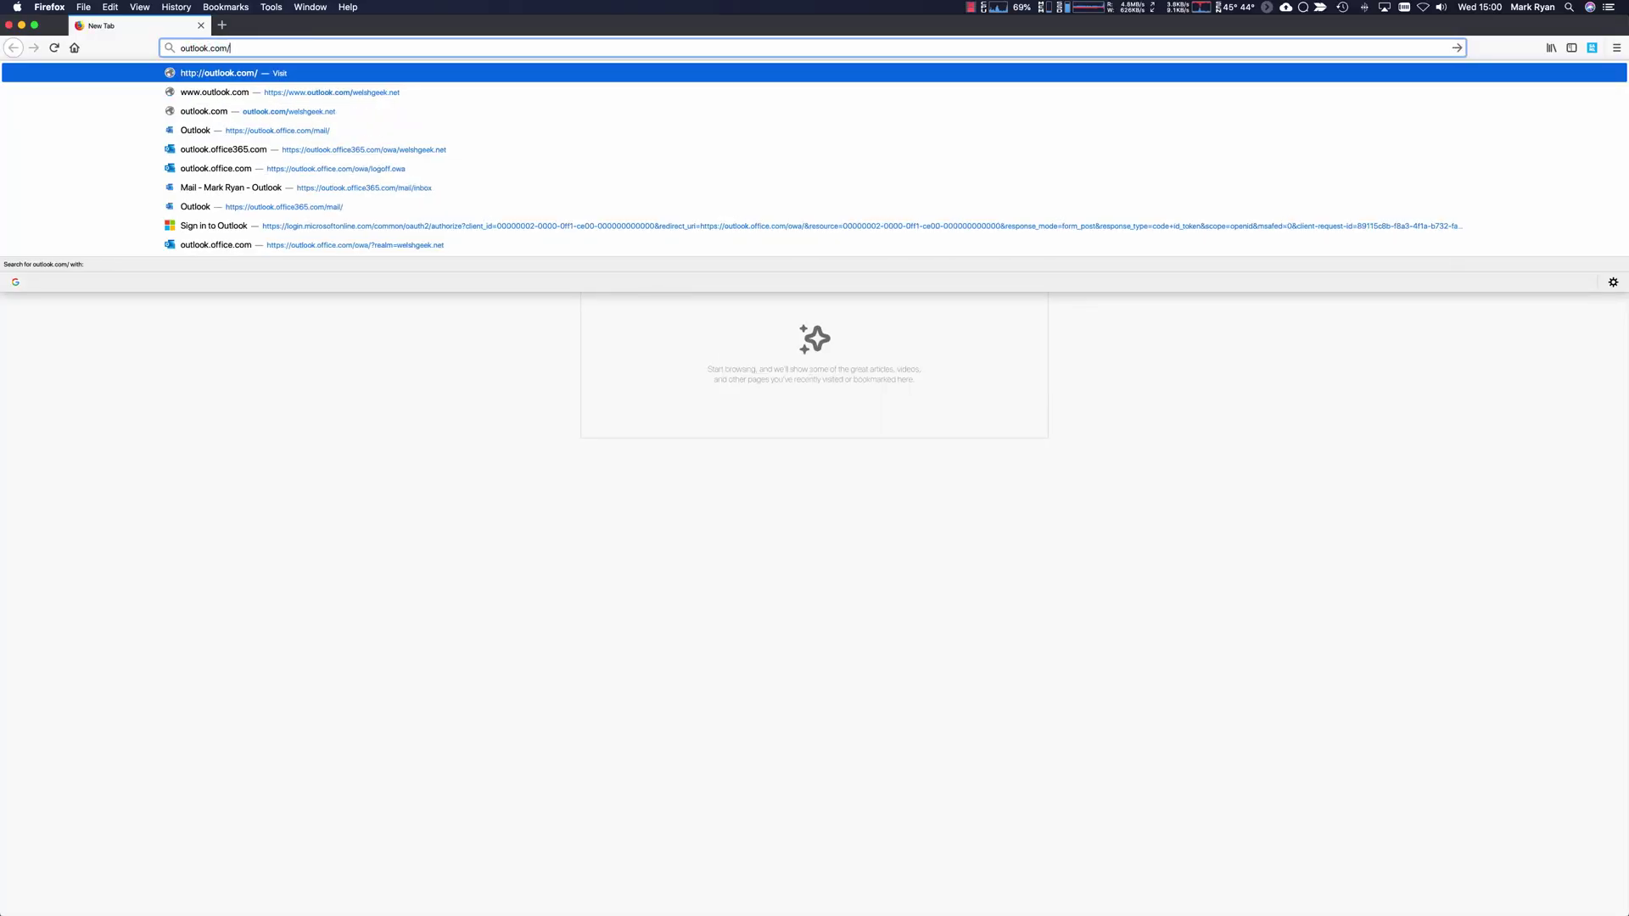
type("welshgeek.net")
key("Return")
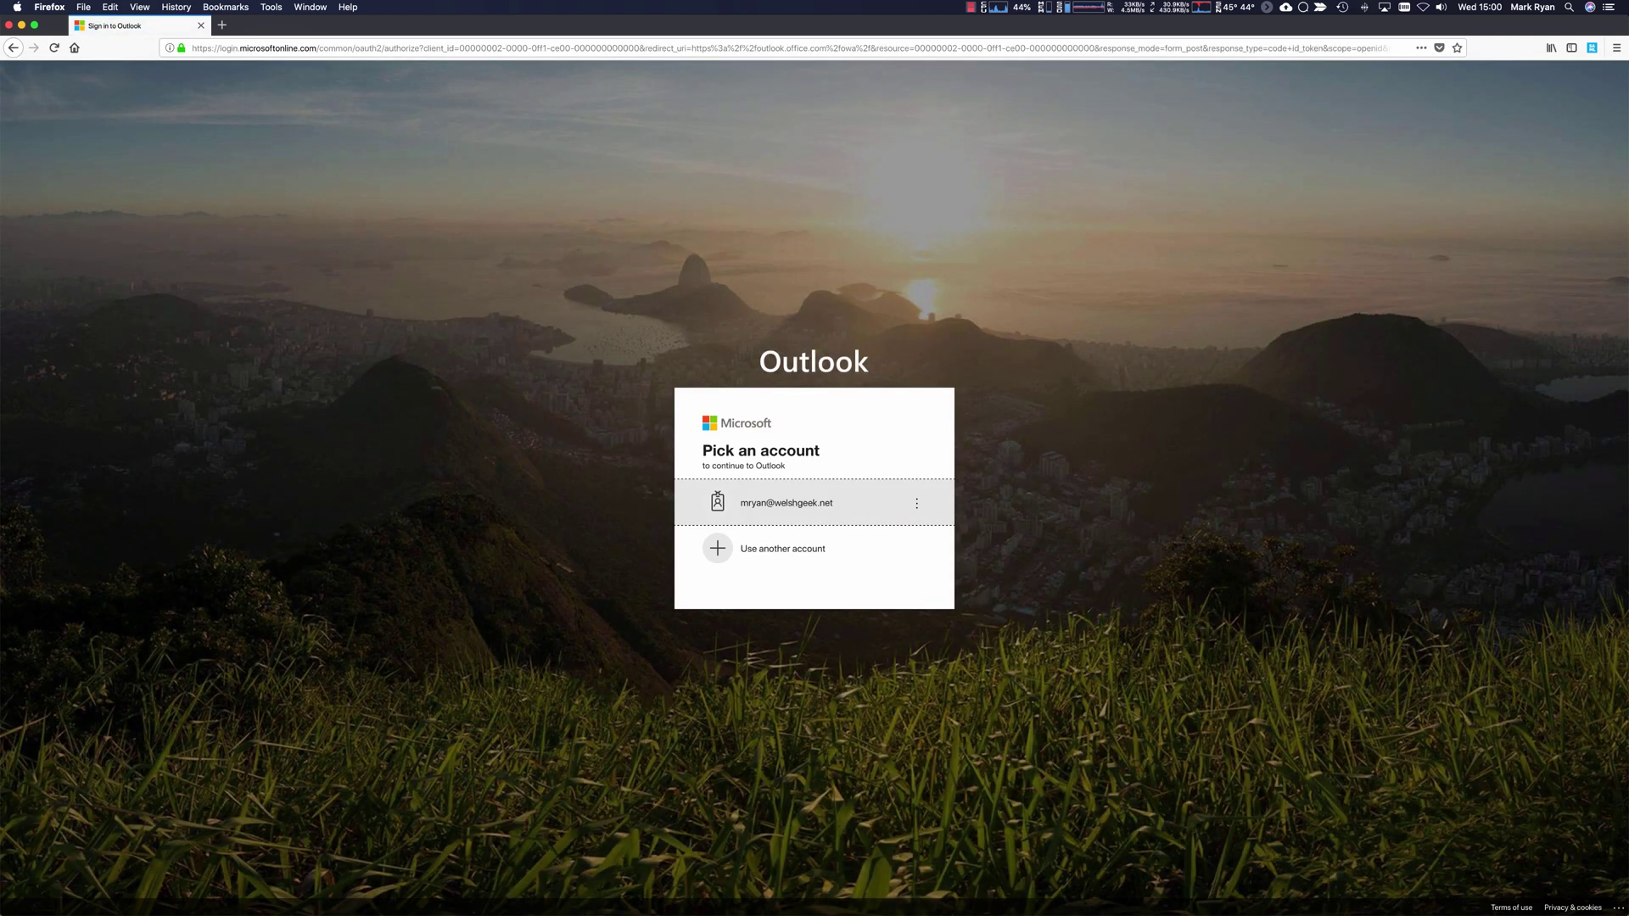
key("Return")
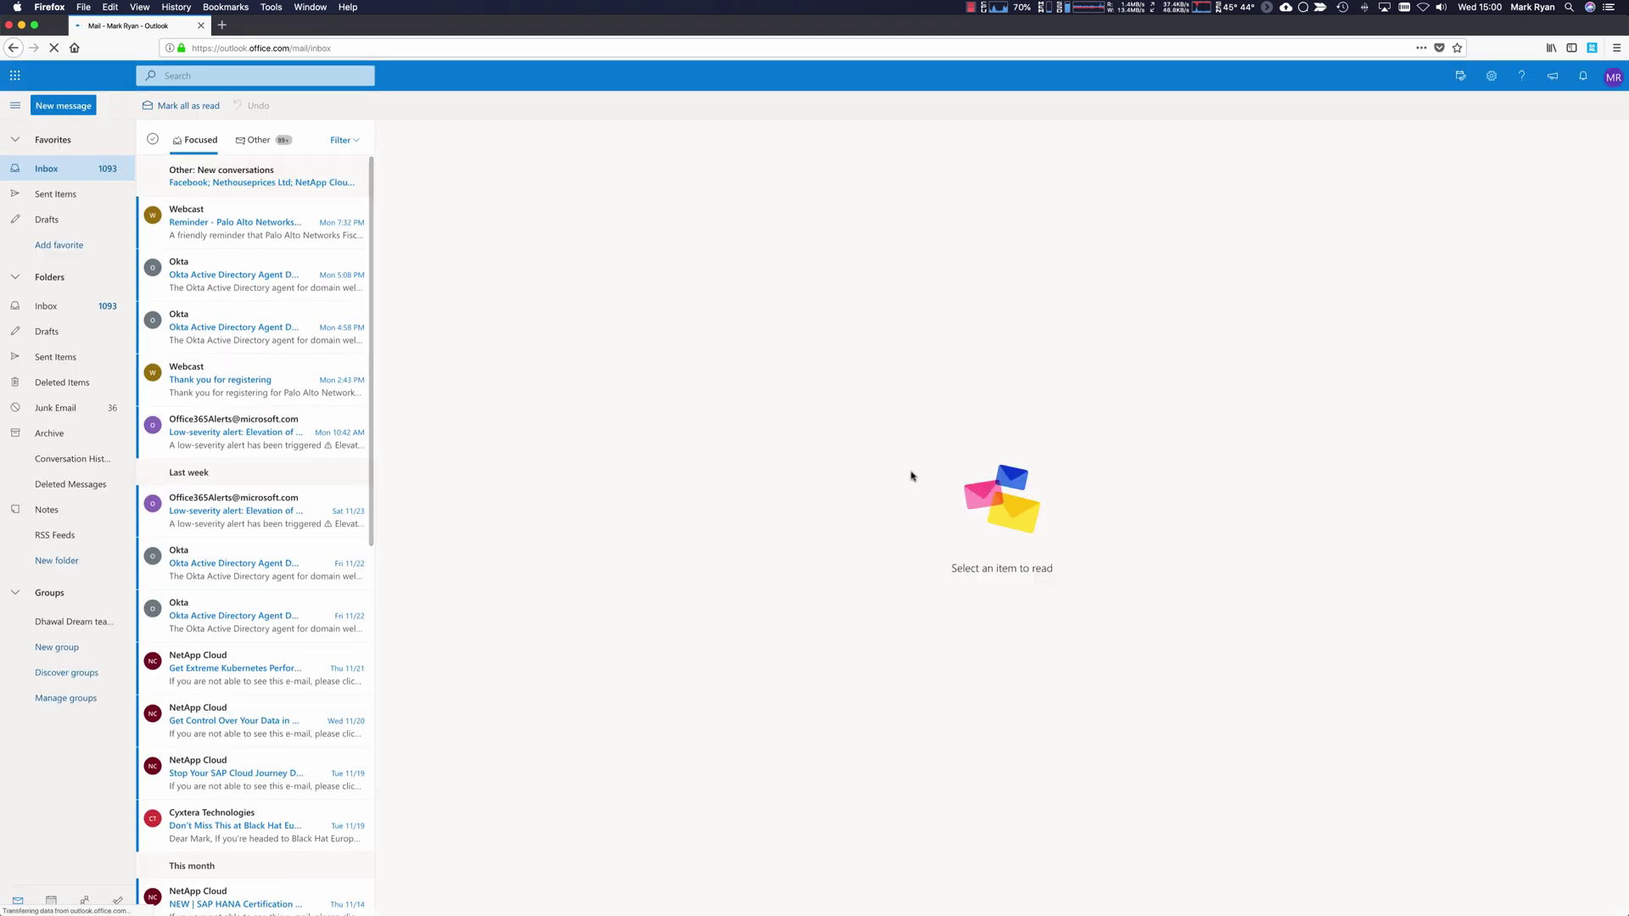
Step: Run klist in iTerm2 to confirm the new autologon.microsoftazuread-sso.com ticket
key("super+Tab")
key("super+Tab")
key("super+Tab")
key("Tab")
type("klist")
key("Return")
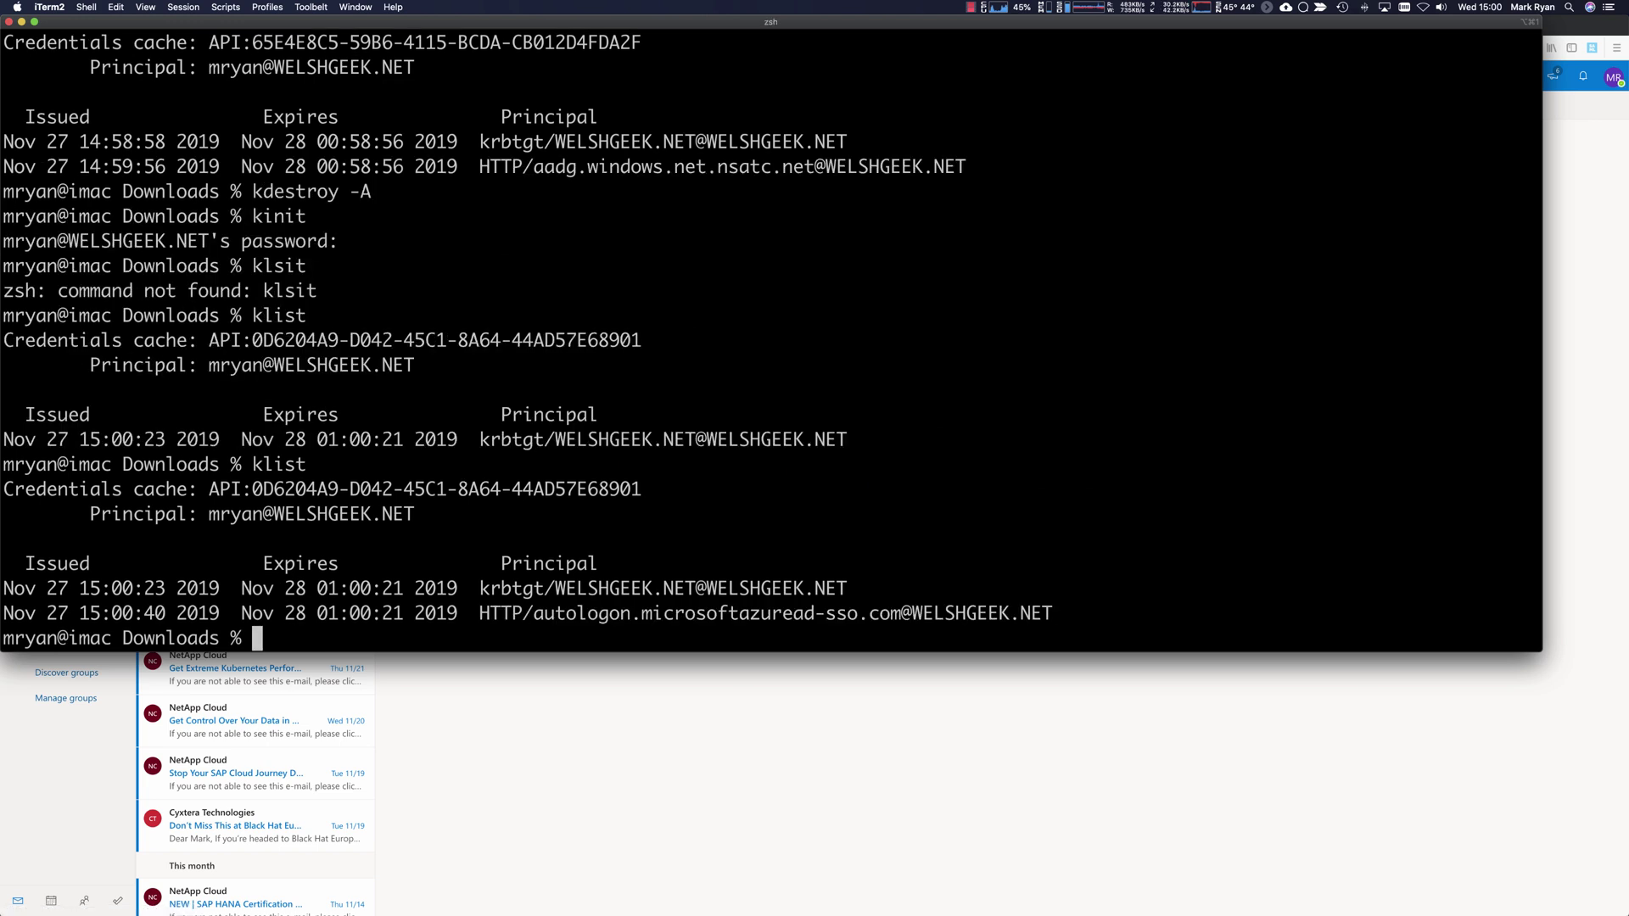
key("super+Tab")
Step: Open Firefox's about:config, filter on 'auth', and select network.negotiate-auth.delegation-uris
key("super+l")
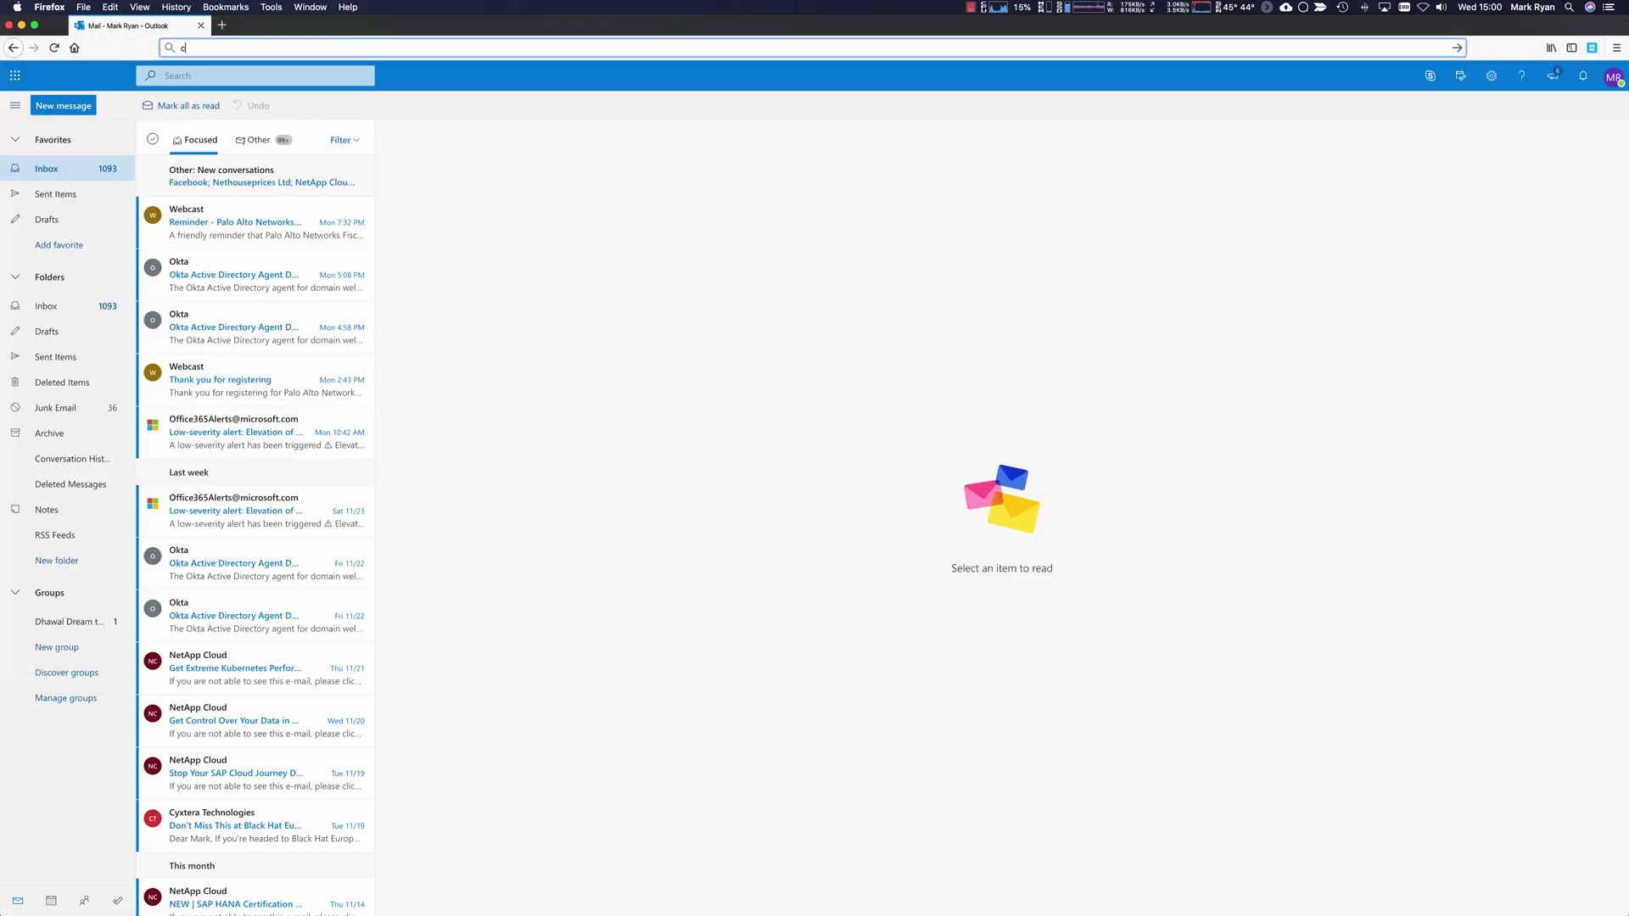
type("c")
key("BackSpace")
type("about:conf")
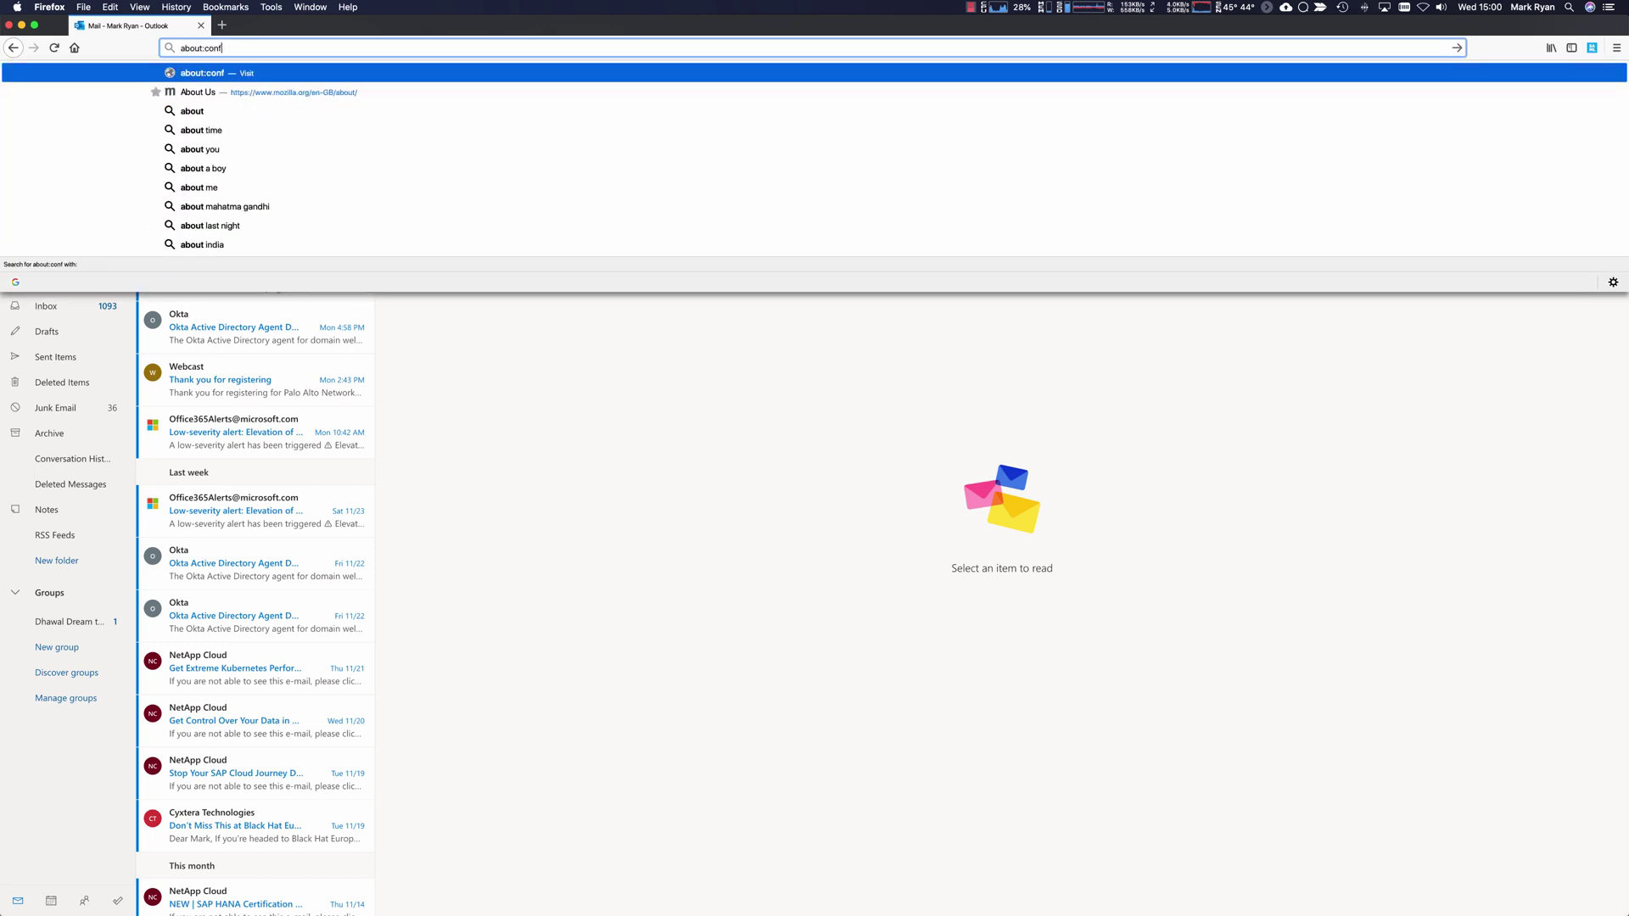
type("ig")
key("Return")
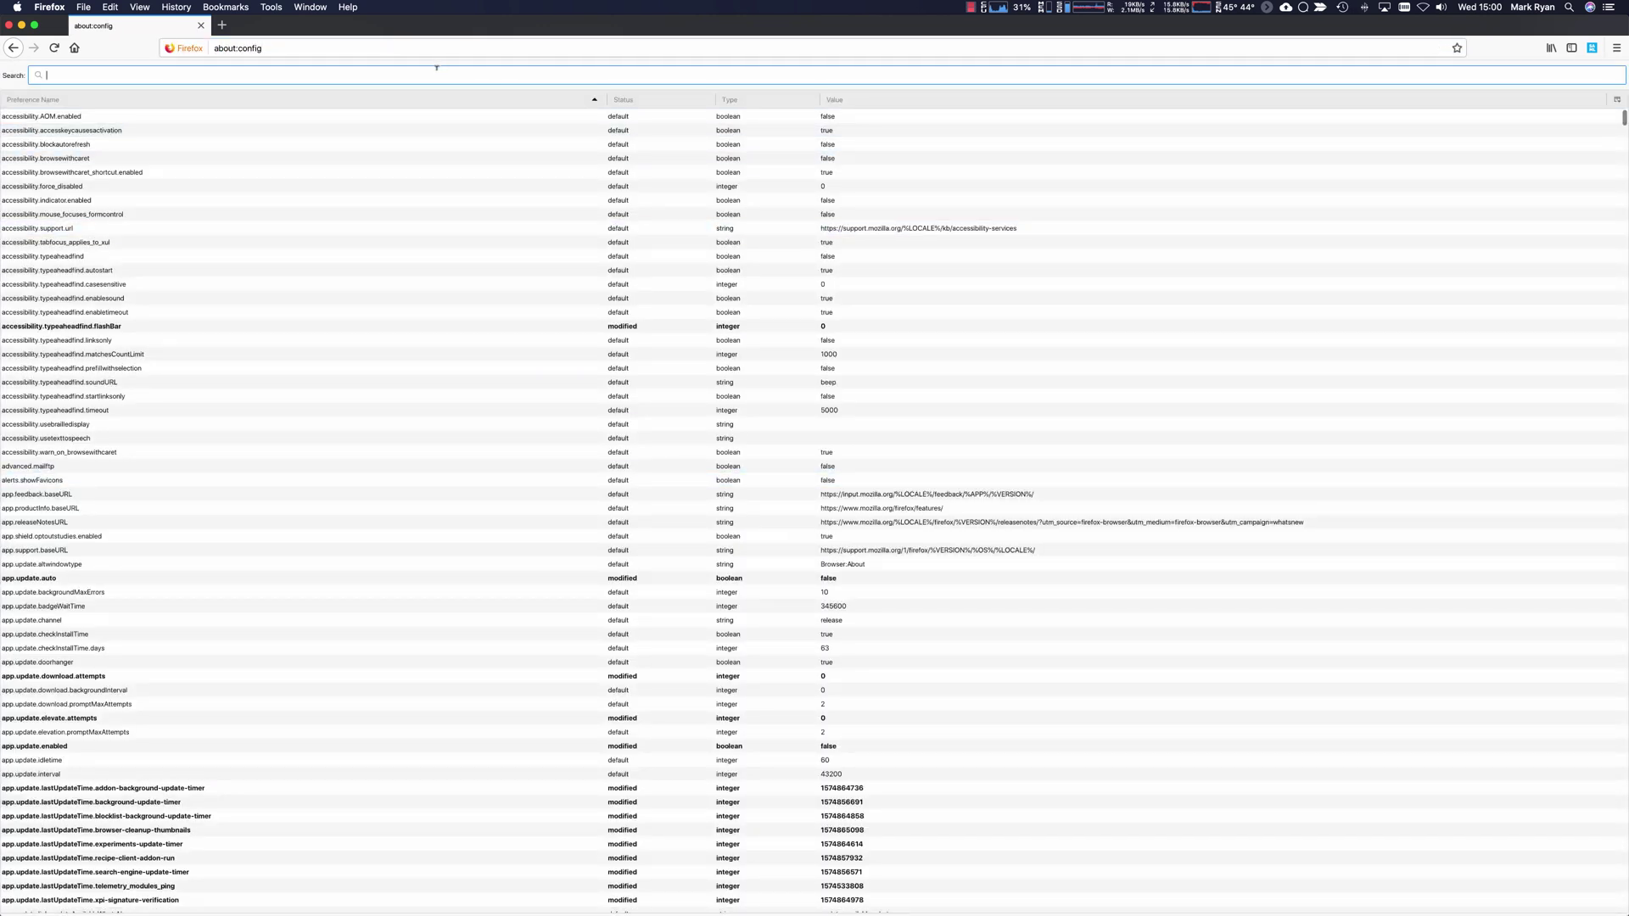
type("auth")
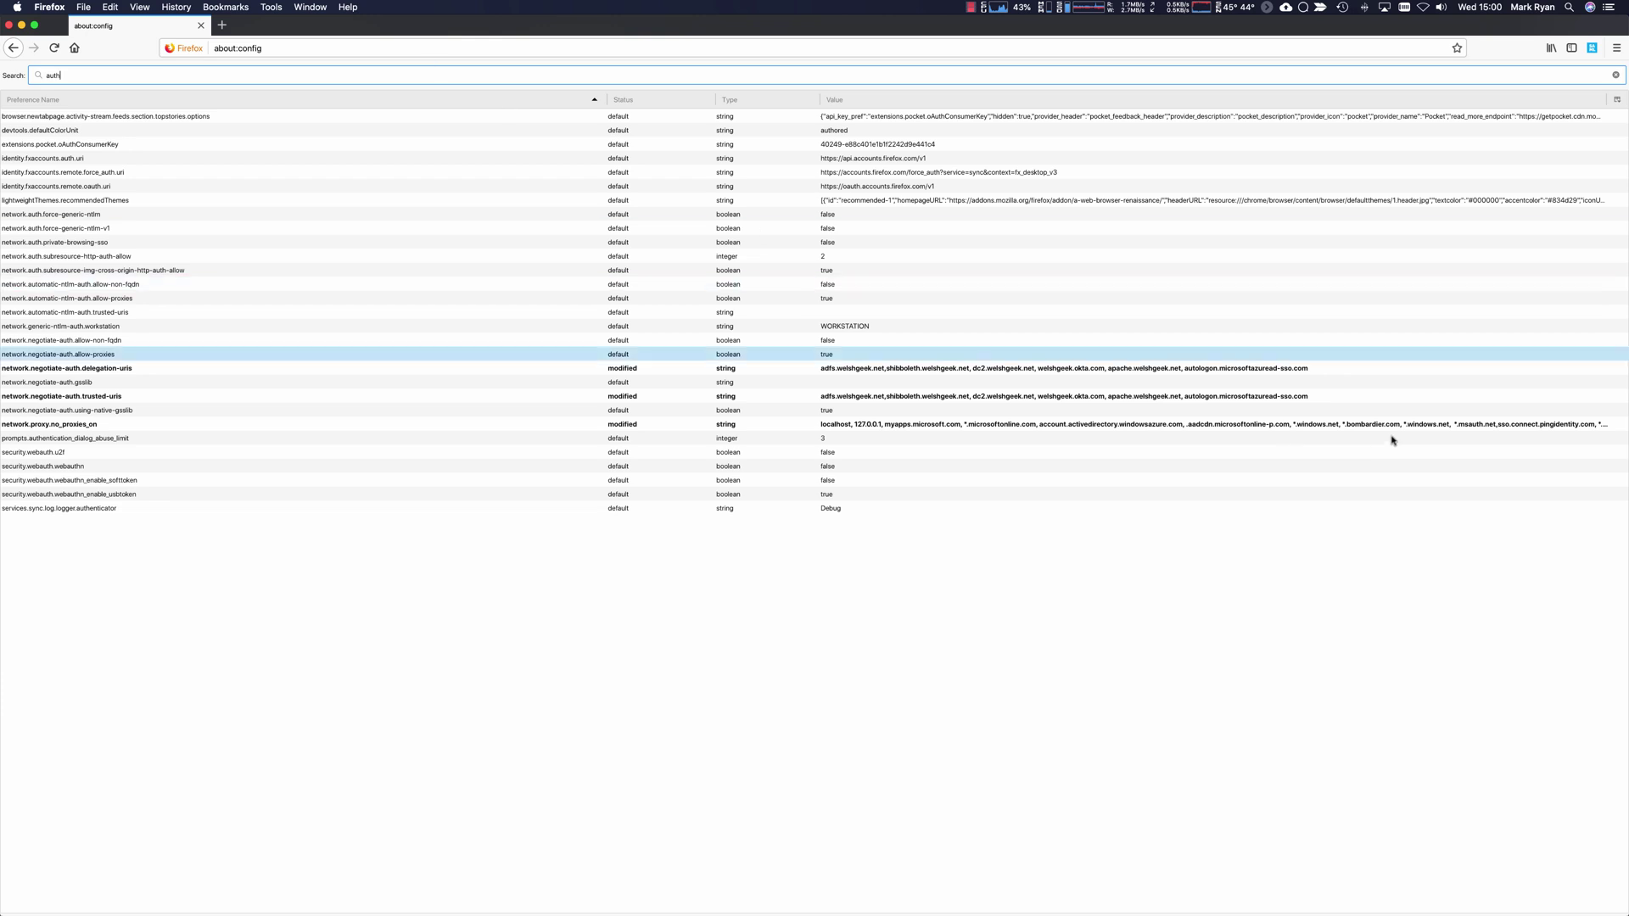
left_click(1188, 370)
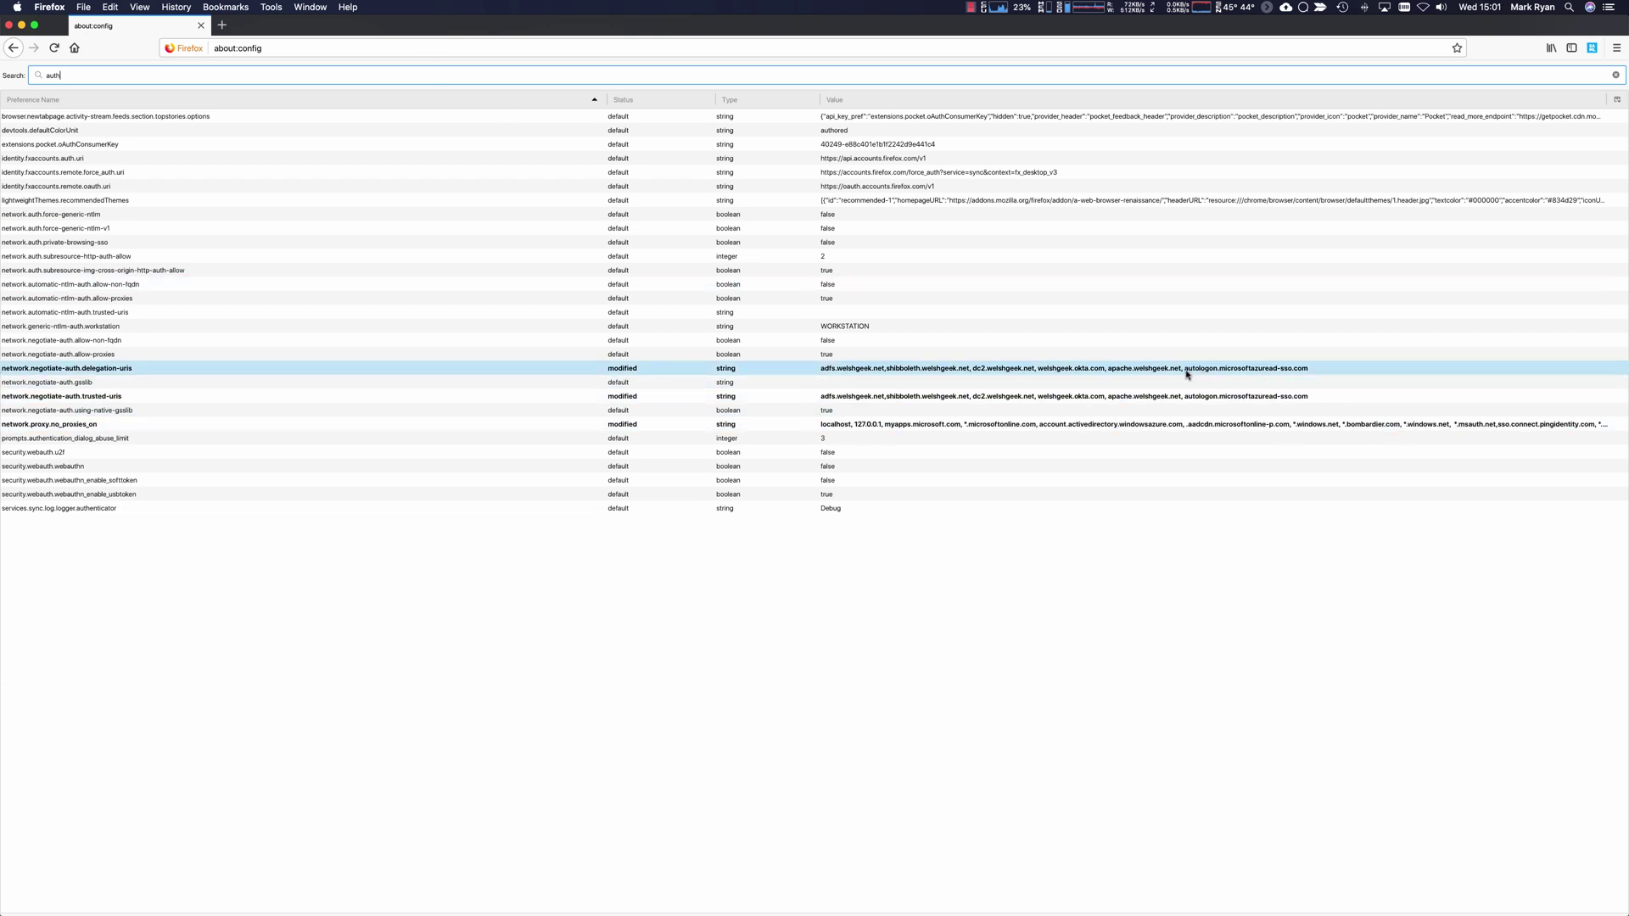
left_click(1187, 374)
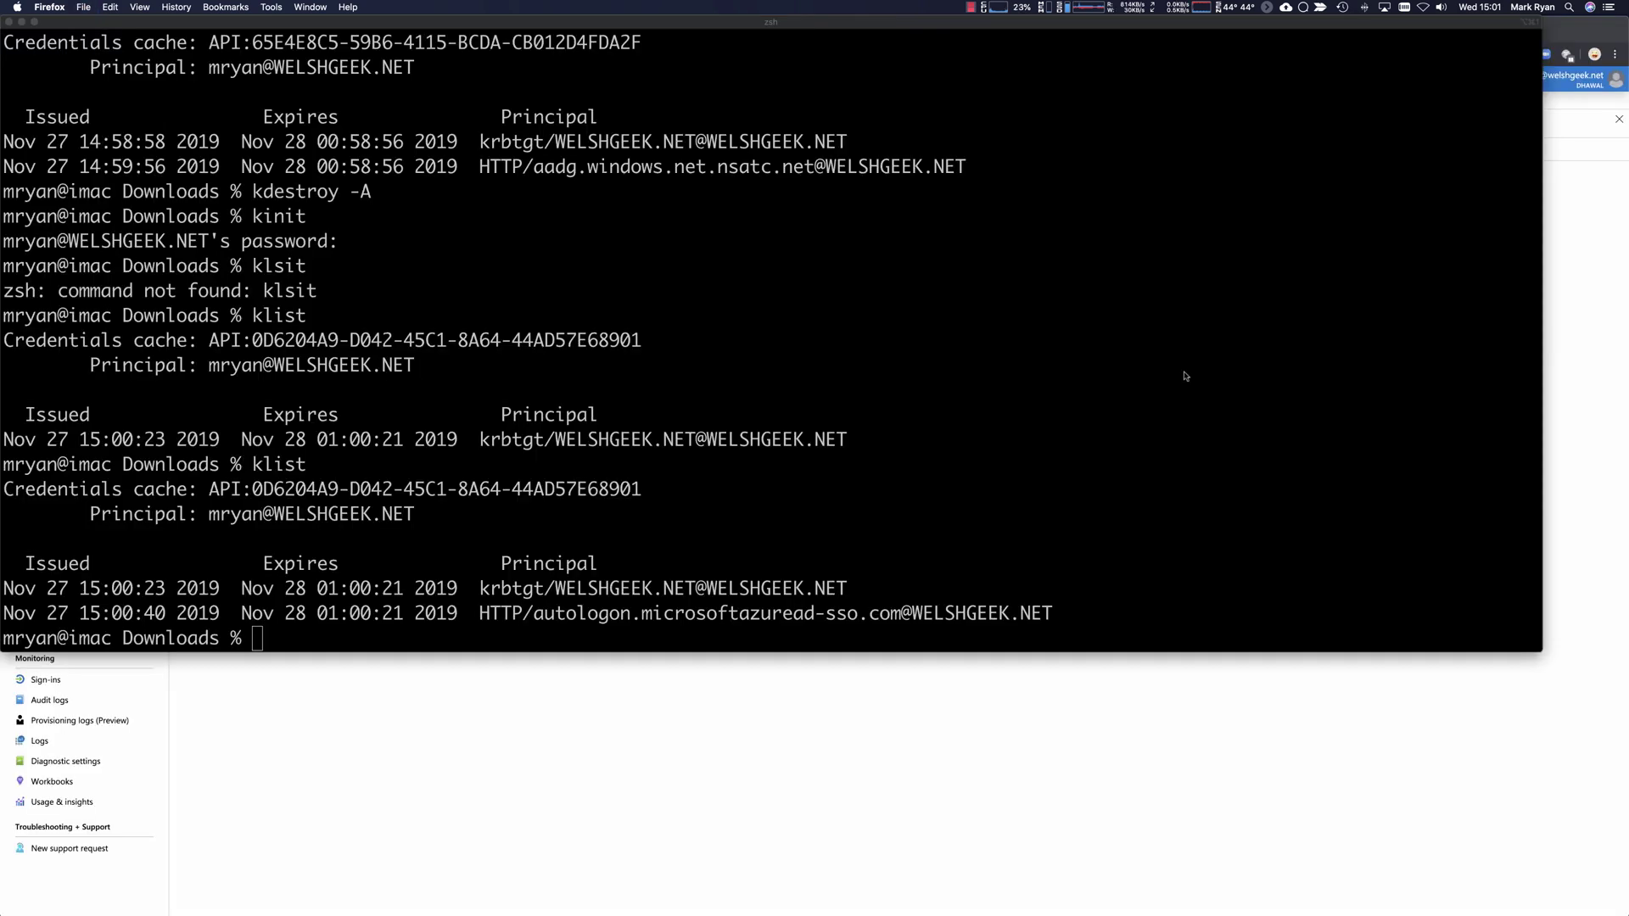
Step: In the terminal, list the Kerberos tickets, then destroy them all with kdestroy -A
left_click(1185, 376)
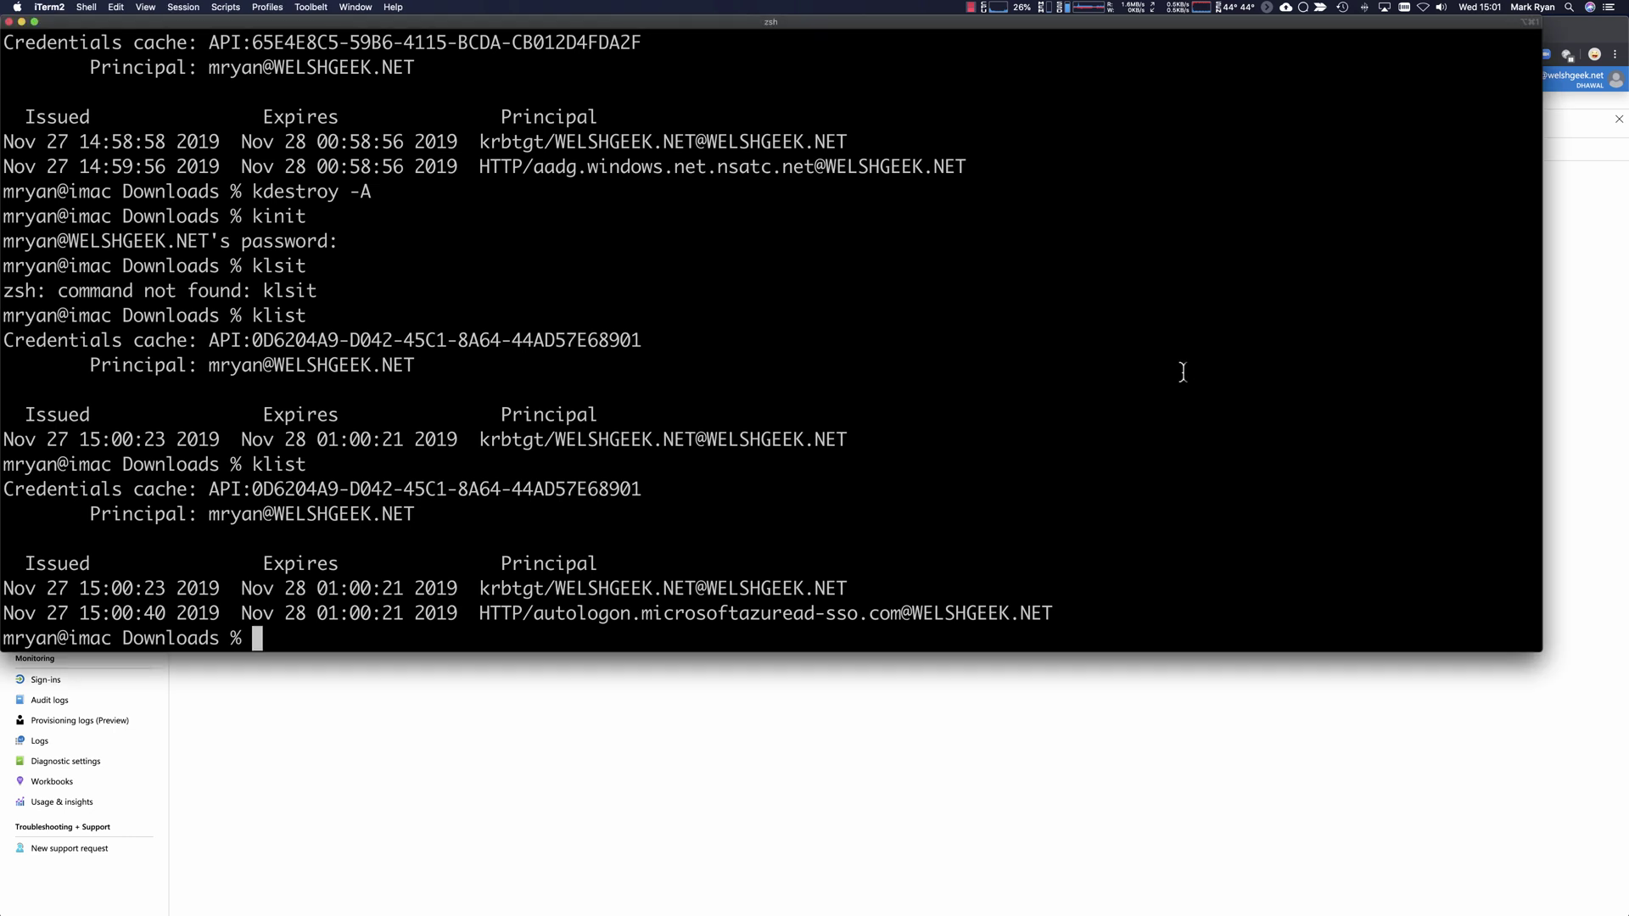
type("klist")
key("Return")
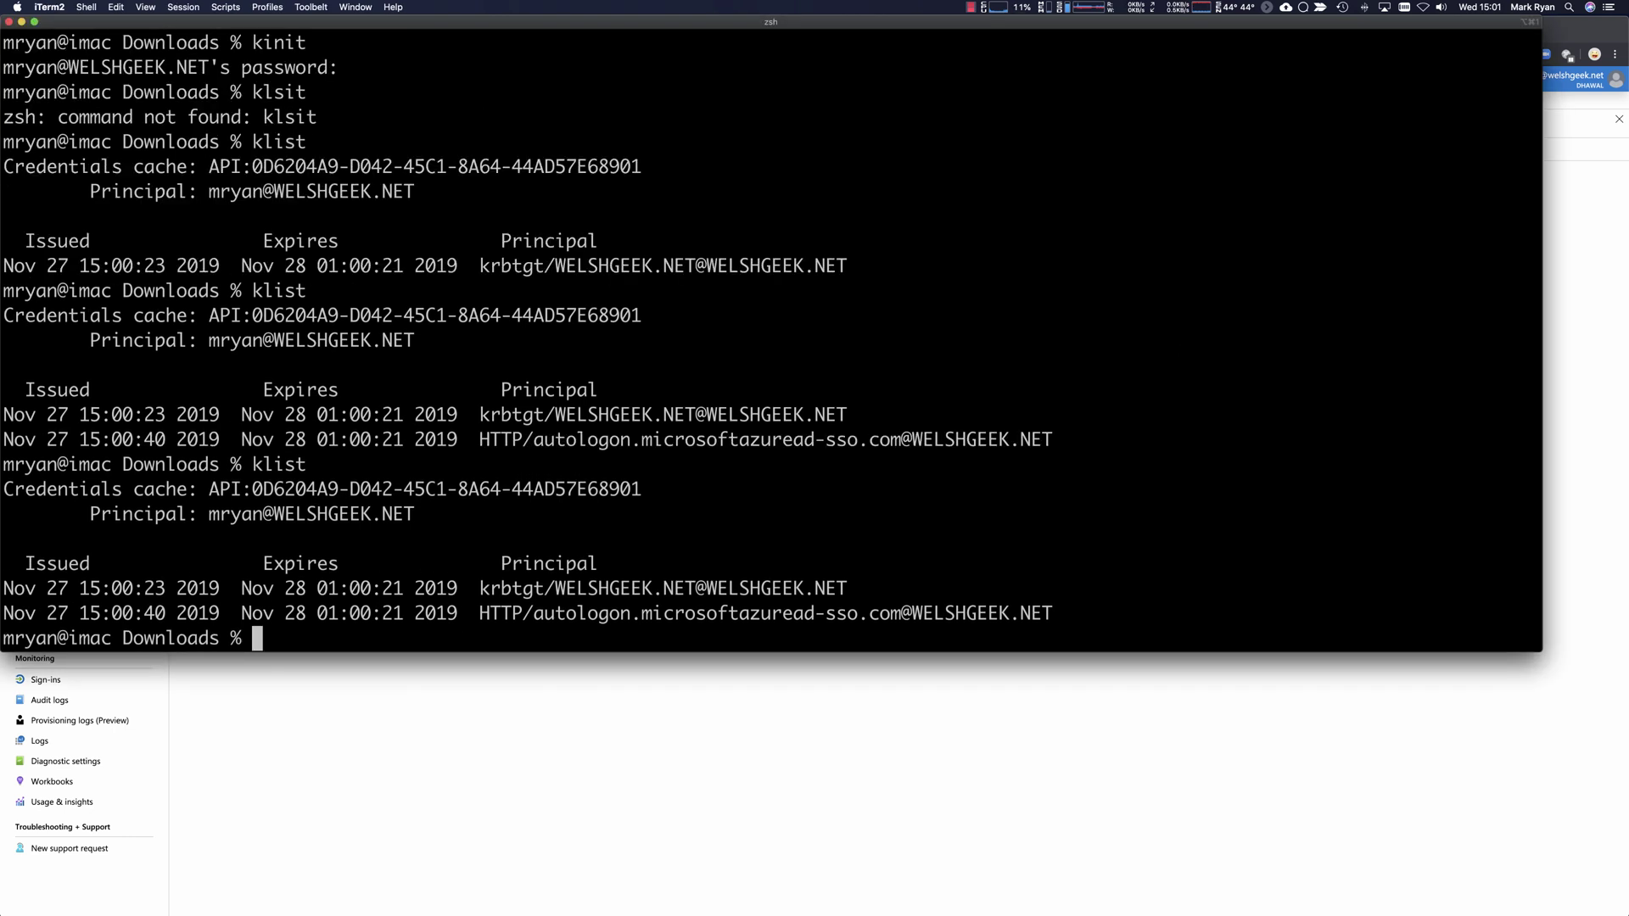
type("kdestroy -a")
key("super+a")
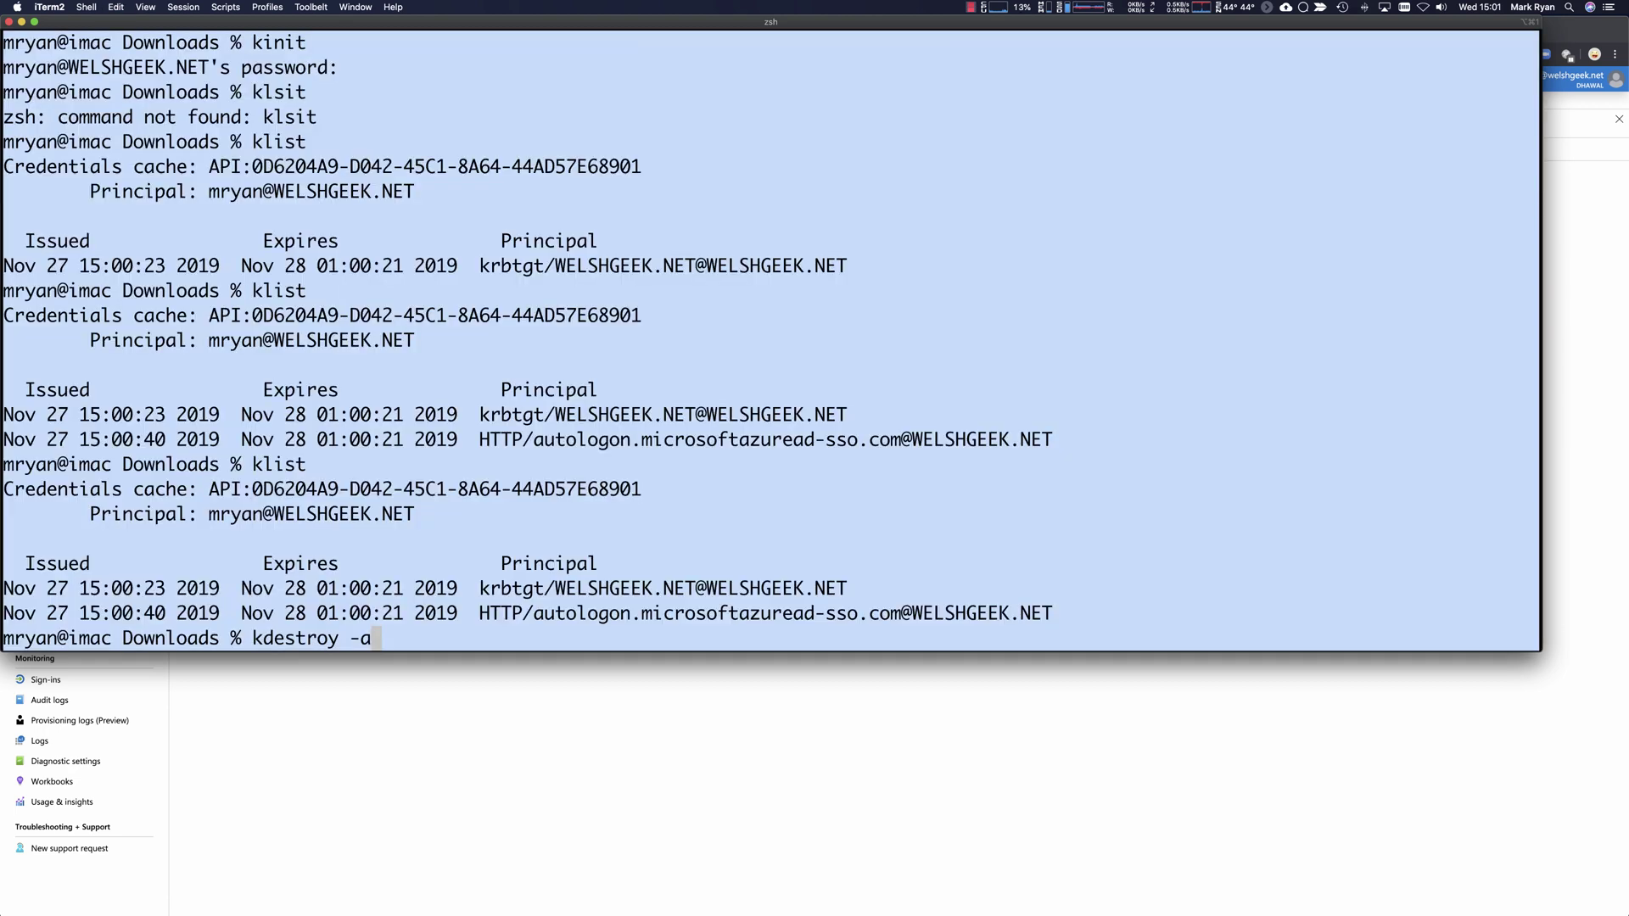
key("BackSpace")
type("A")
key("Return")
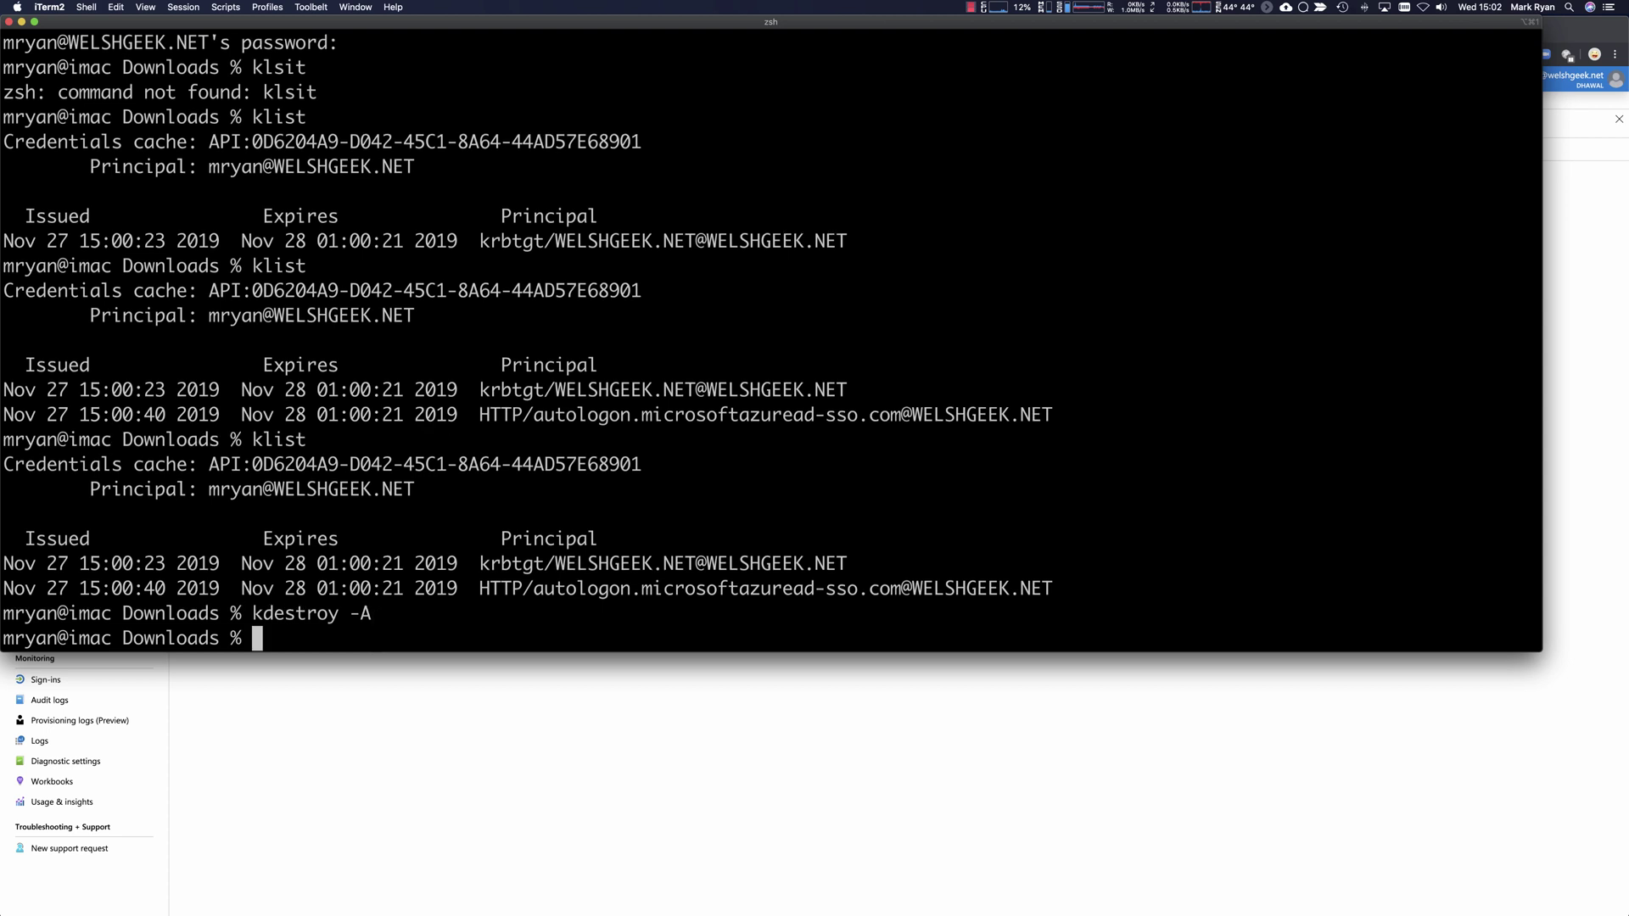
Step: Confirm with klist that no tickets remain, then bring up Spotlight search
type("klist")
key("Return")
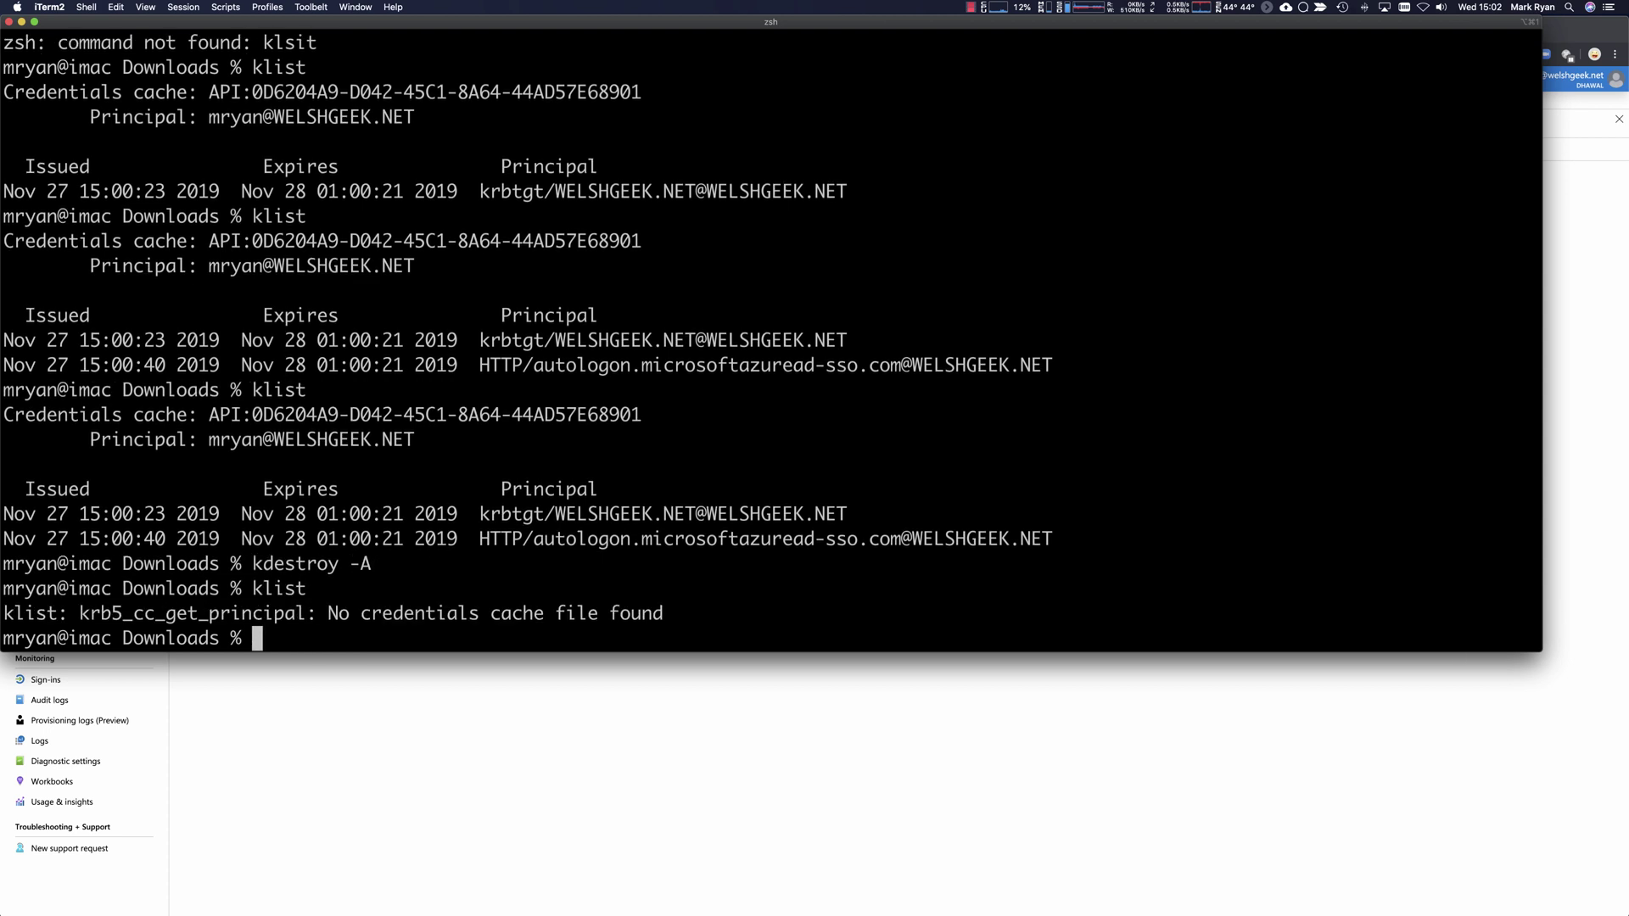
key("super+Tab")
key("super+space")
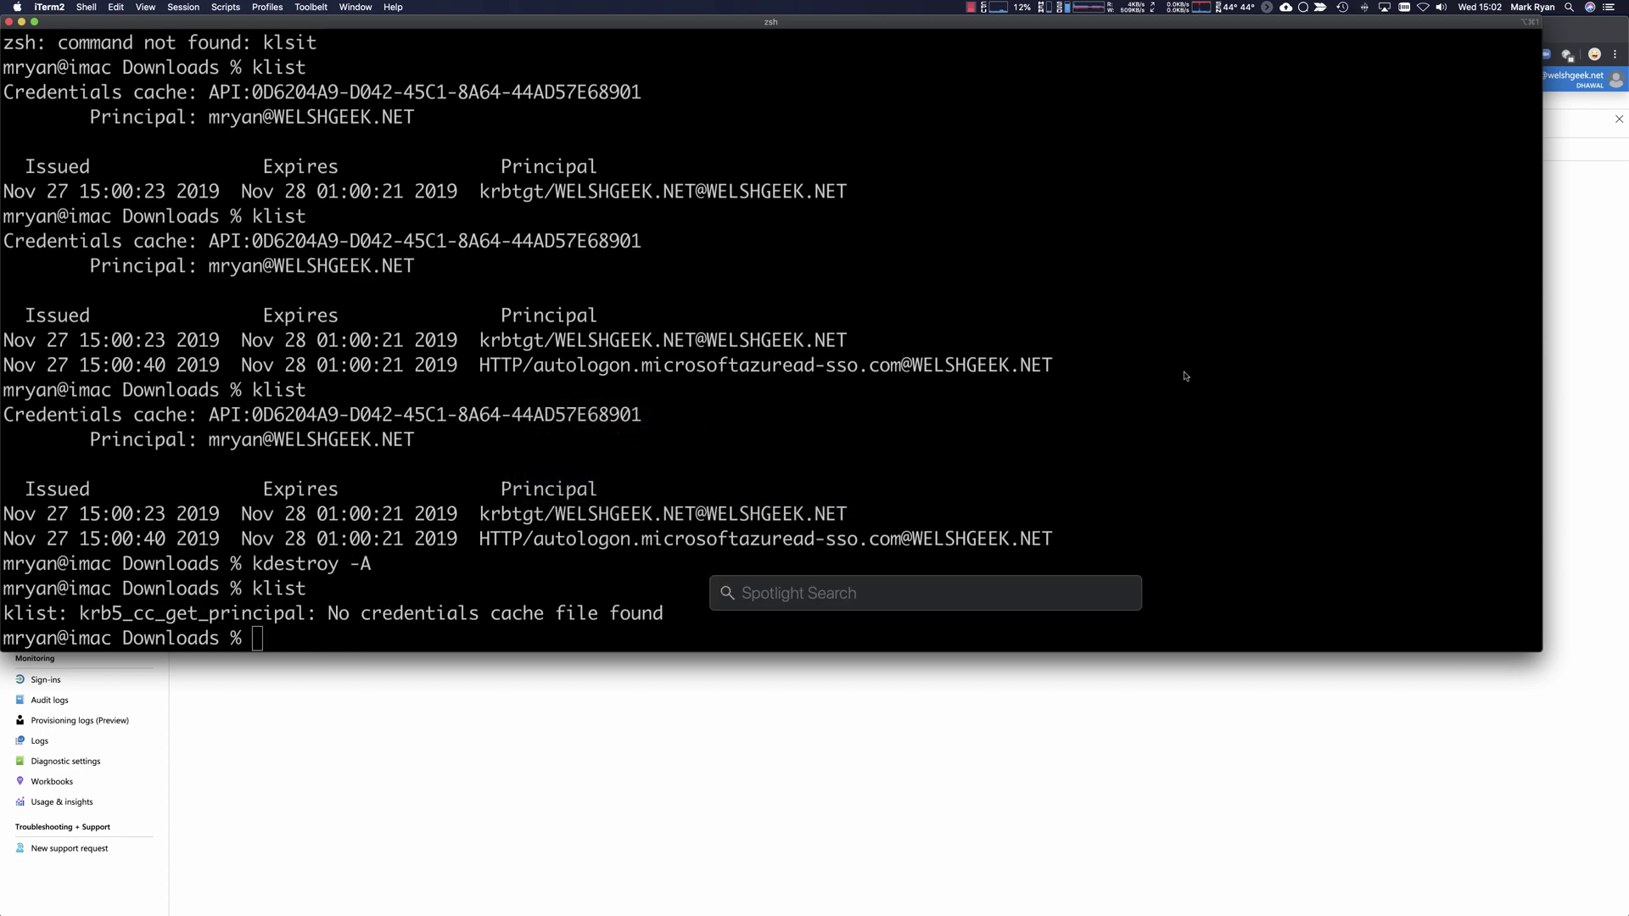
Step: Launch Safari and load outlook.com/welshgeek.net
type("safari")
key("Return")
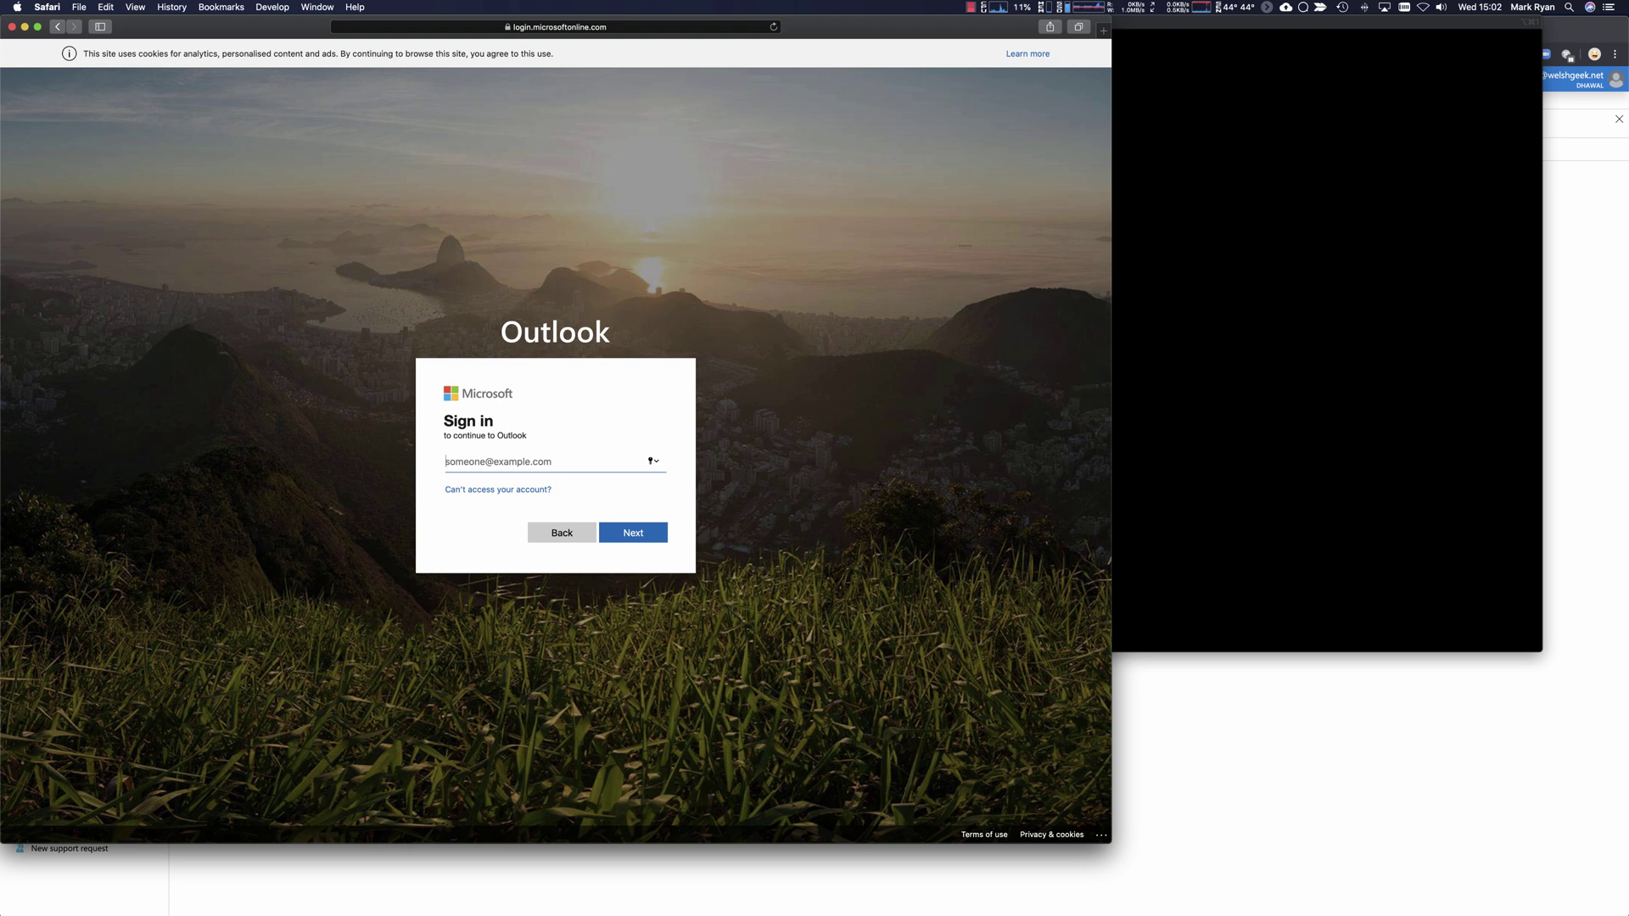
key("super+l")
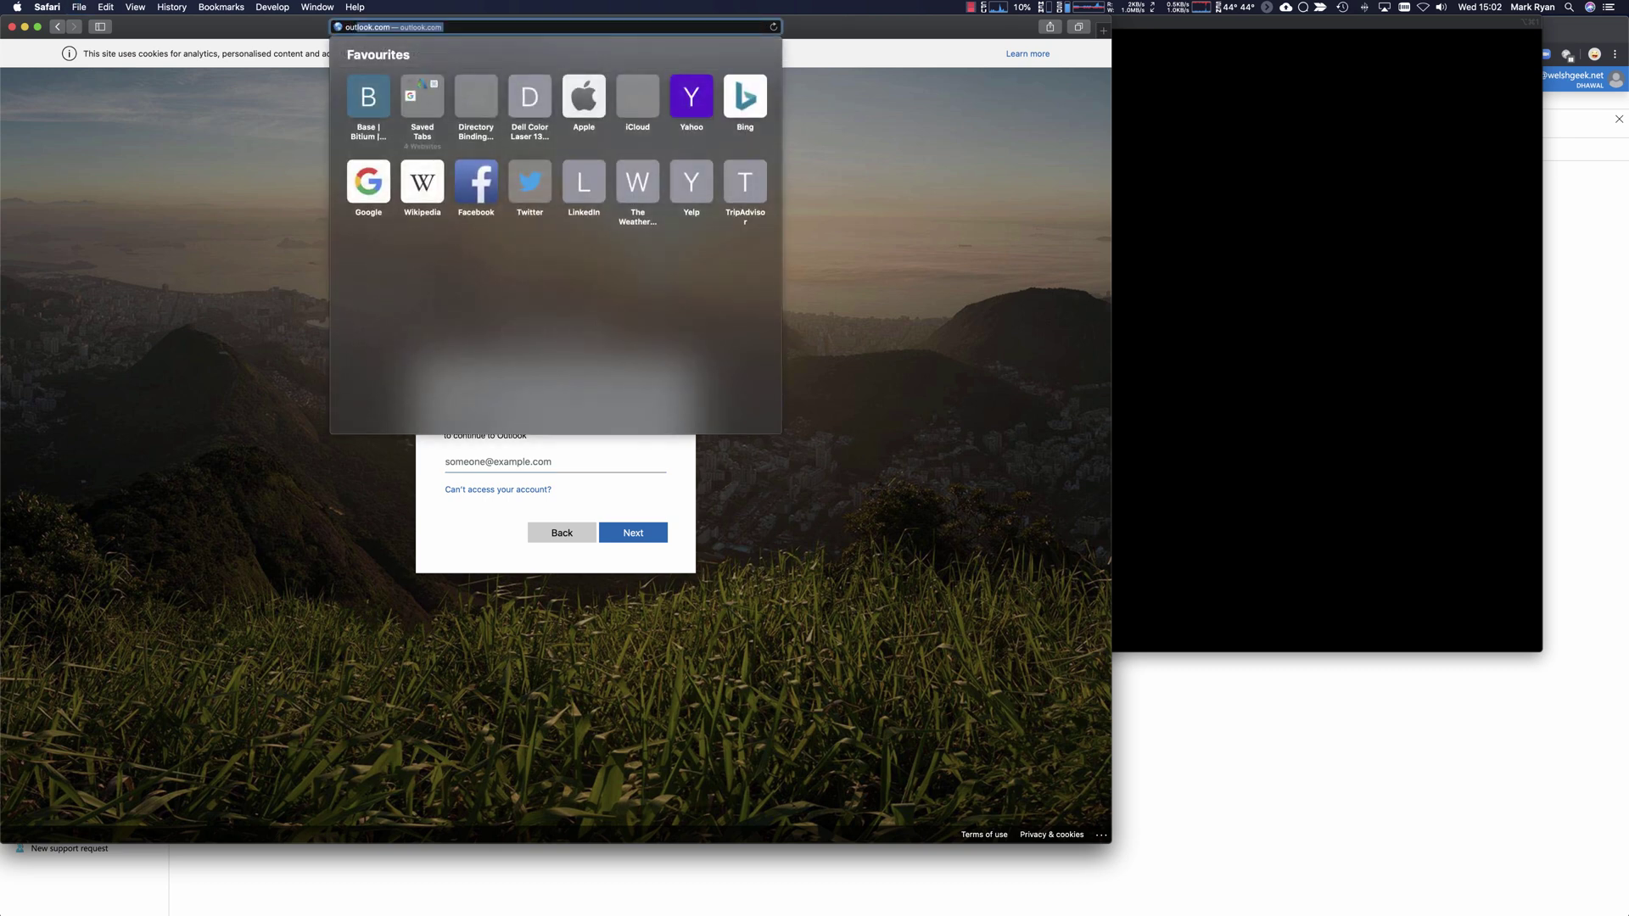
type("outlook/")
key("BackSpace")
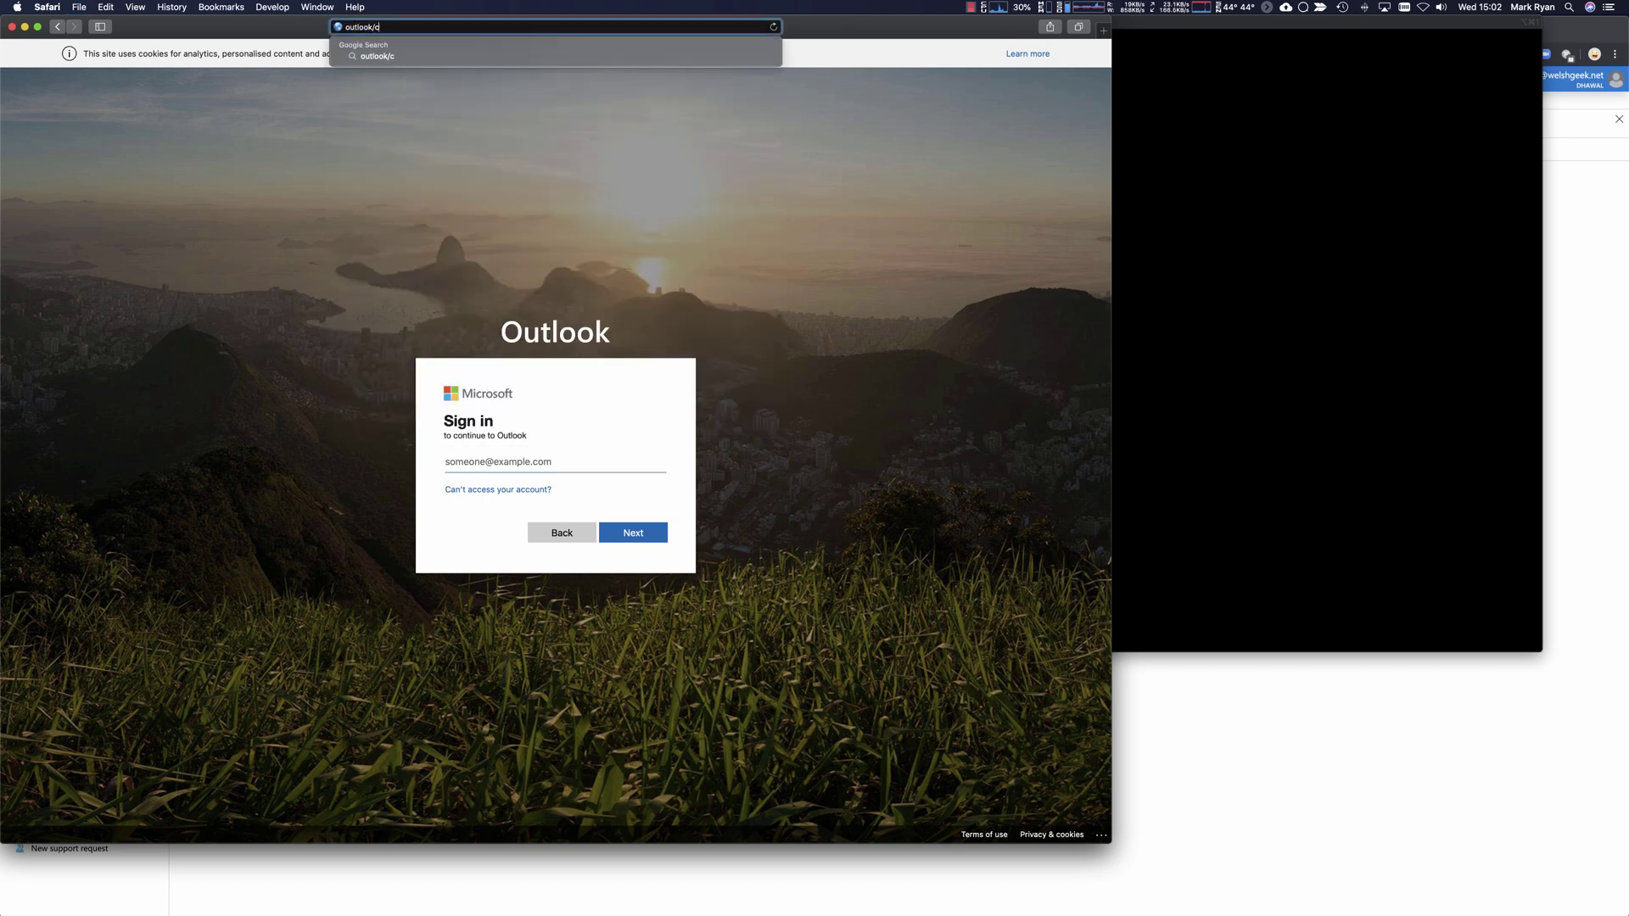
type(".com/welshgeek.net")
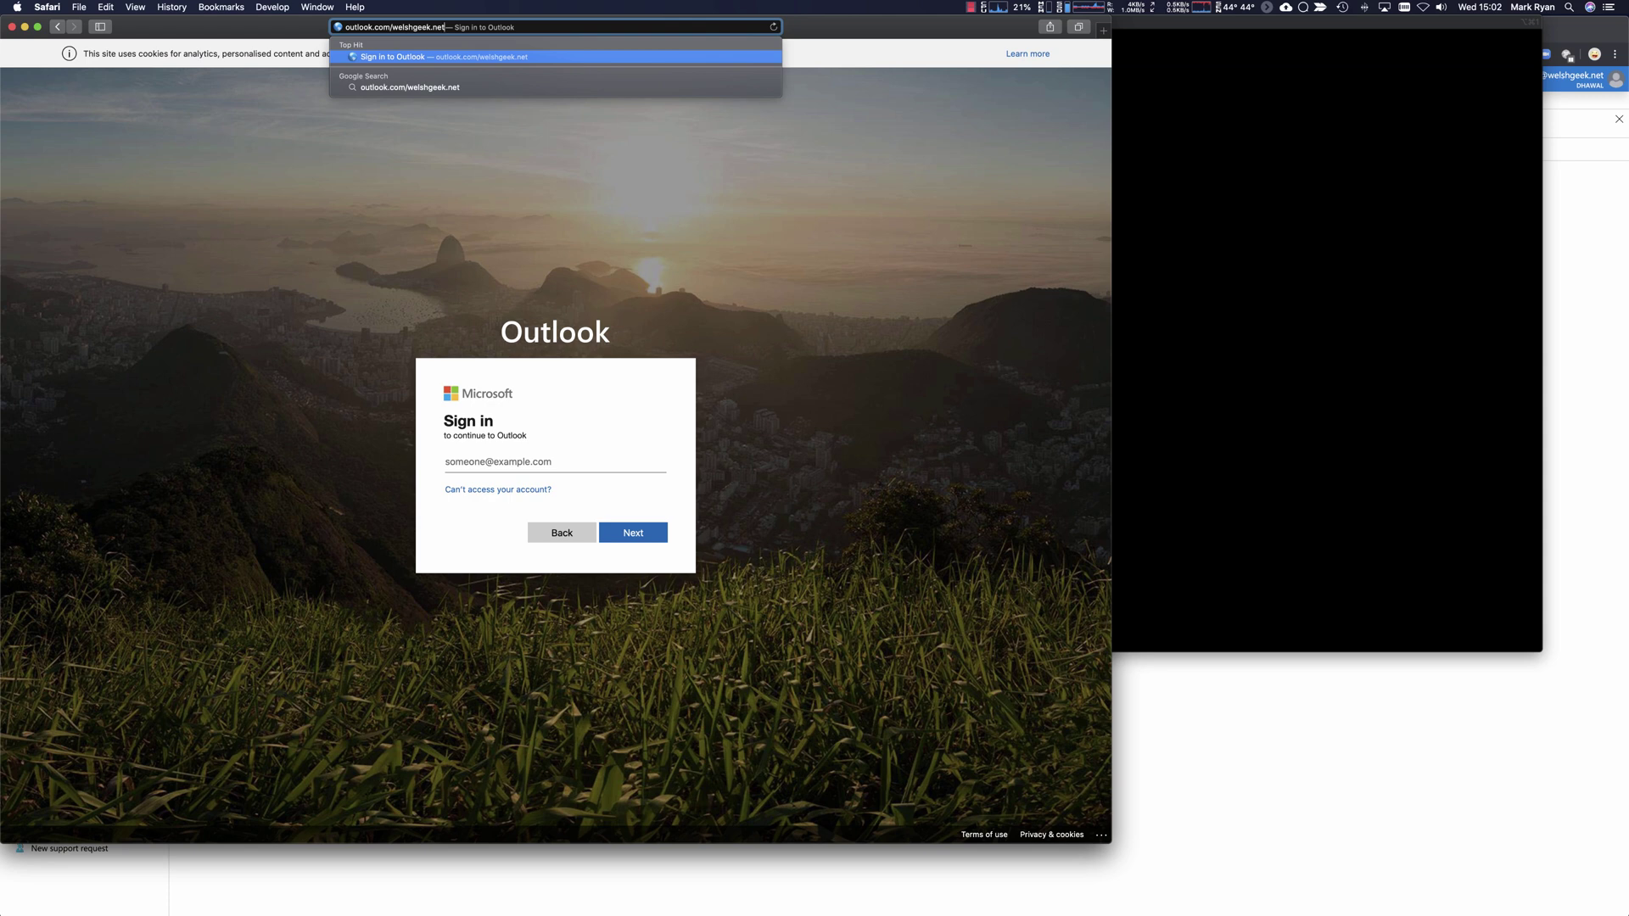
key("Return")
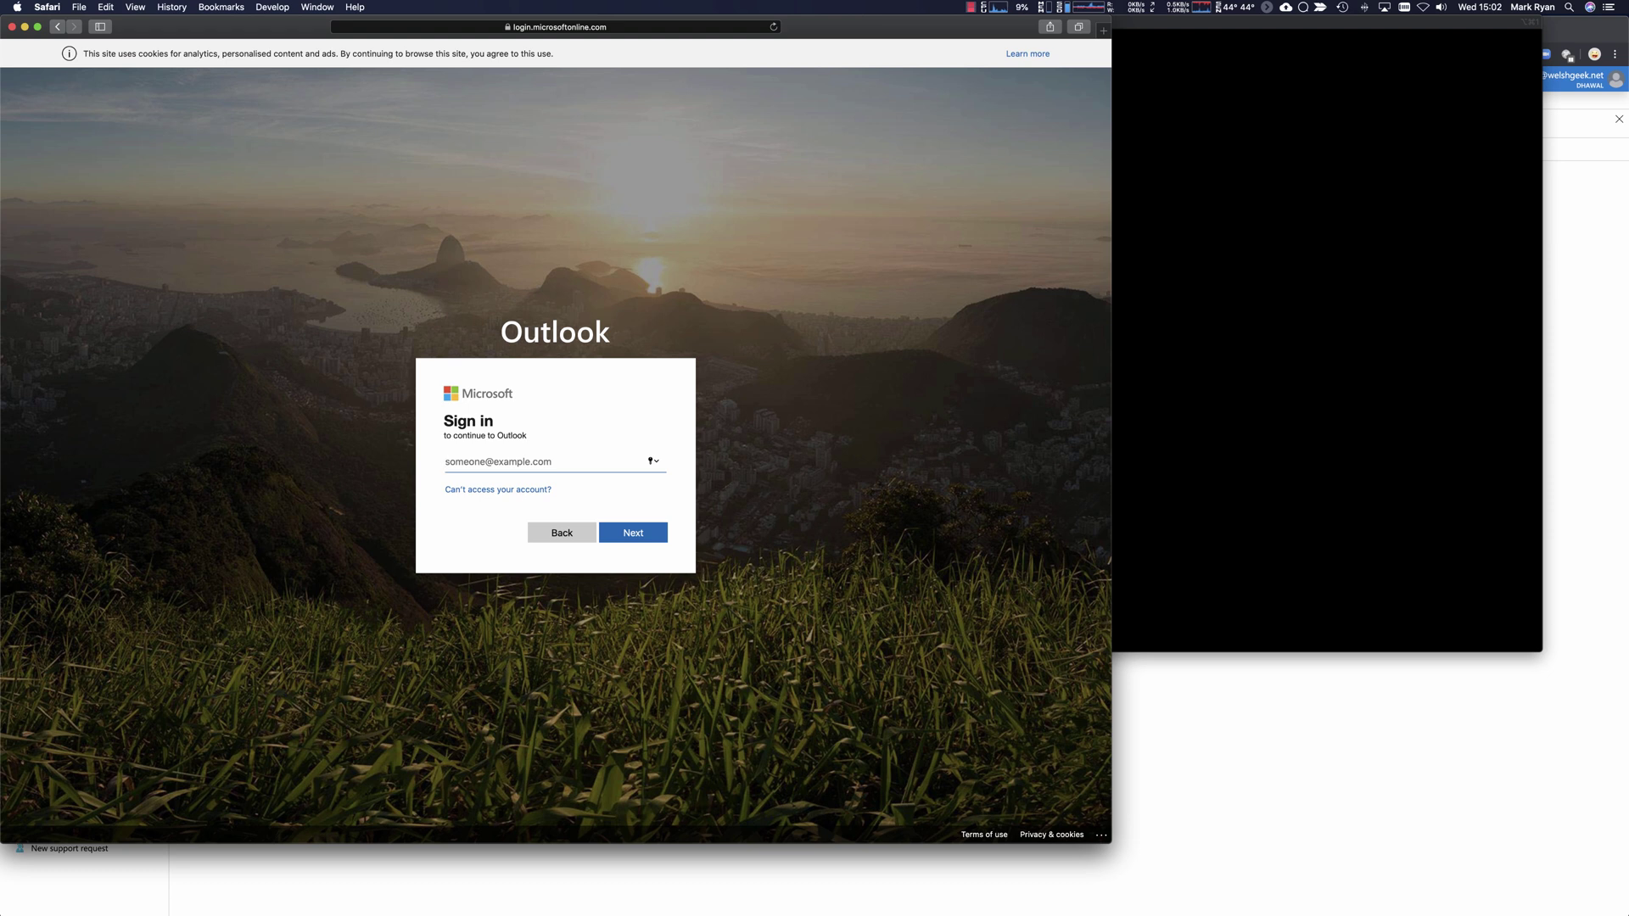
Step: Run kinit twice, retrying the password, then confirm the new krbtgt ticket with klist
left_click(1183, 372)
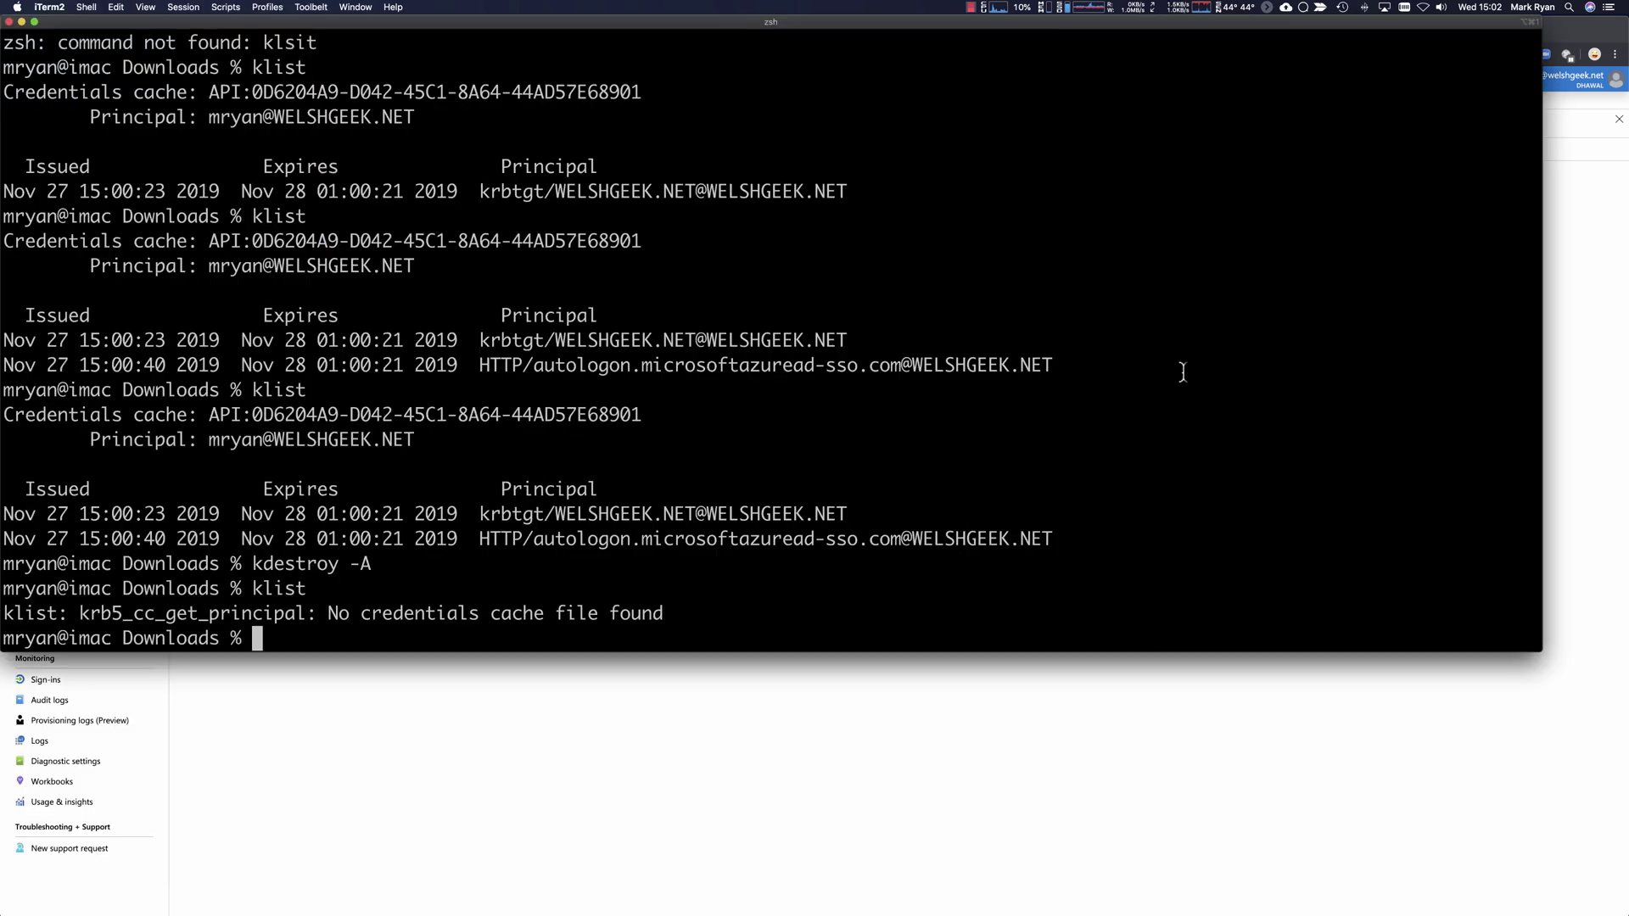
type("klist")
key("Return")
type("kinit")
key("Return")
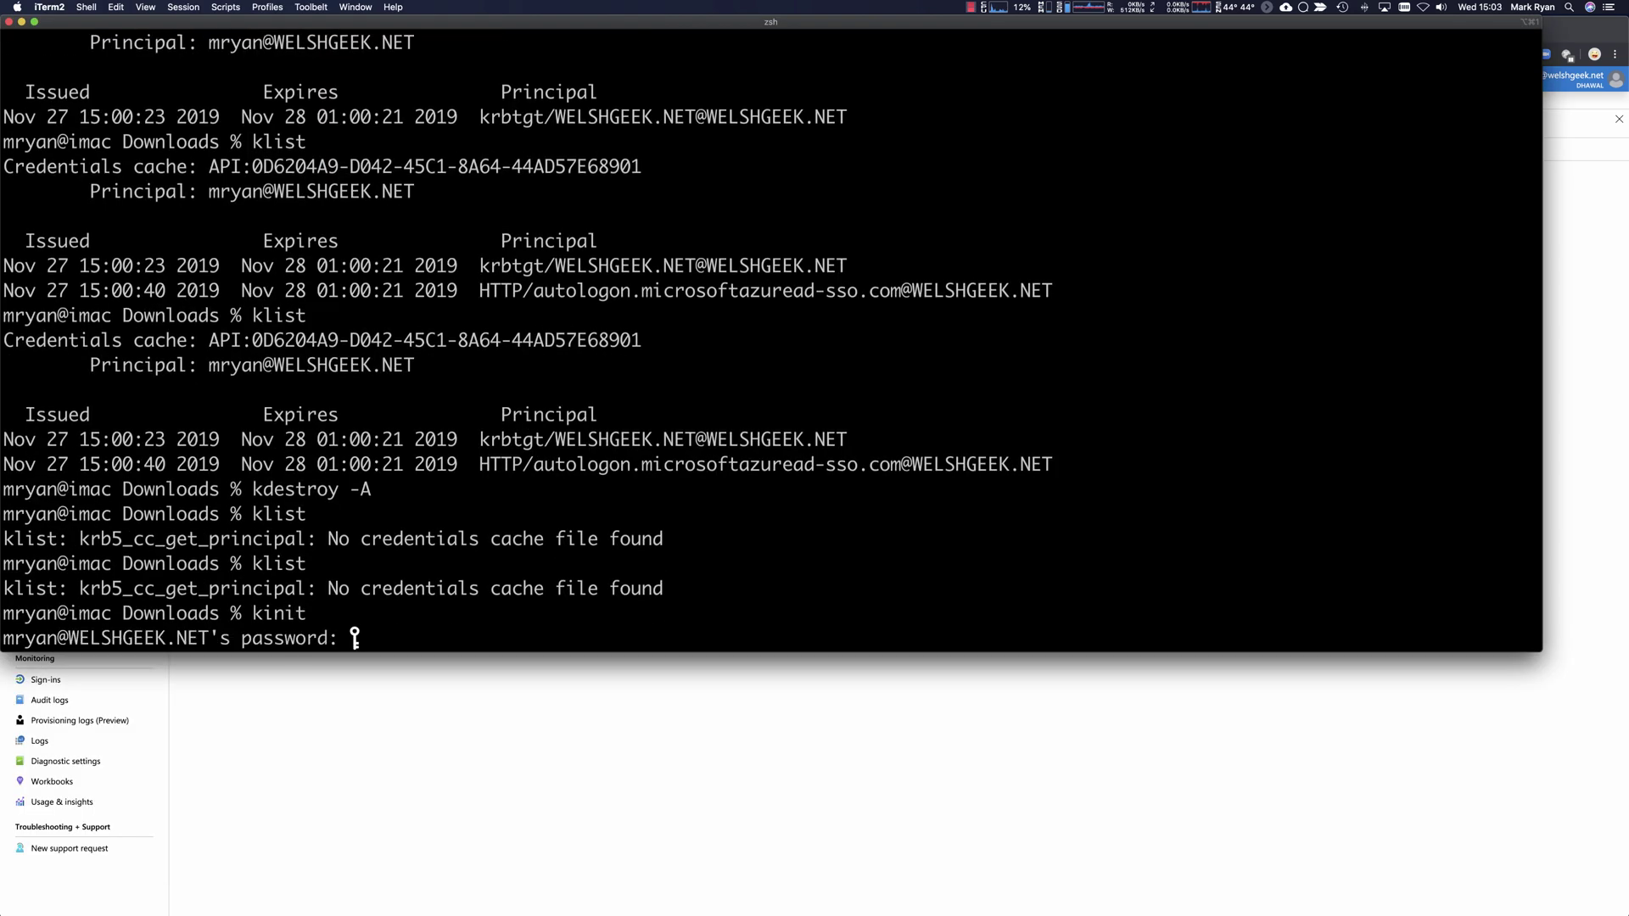
key("Return")
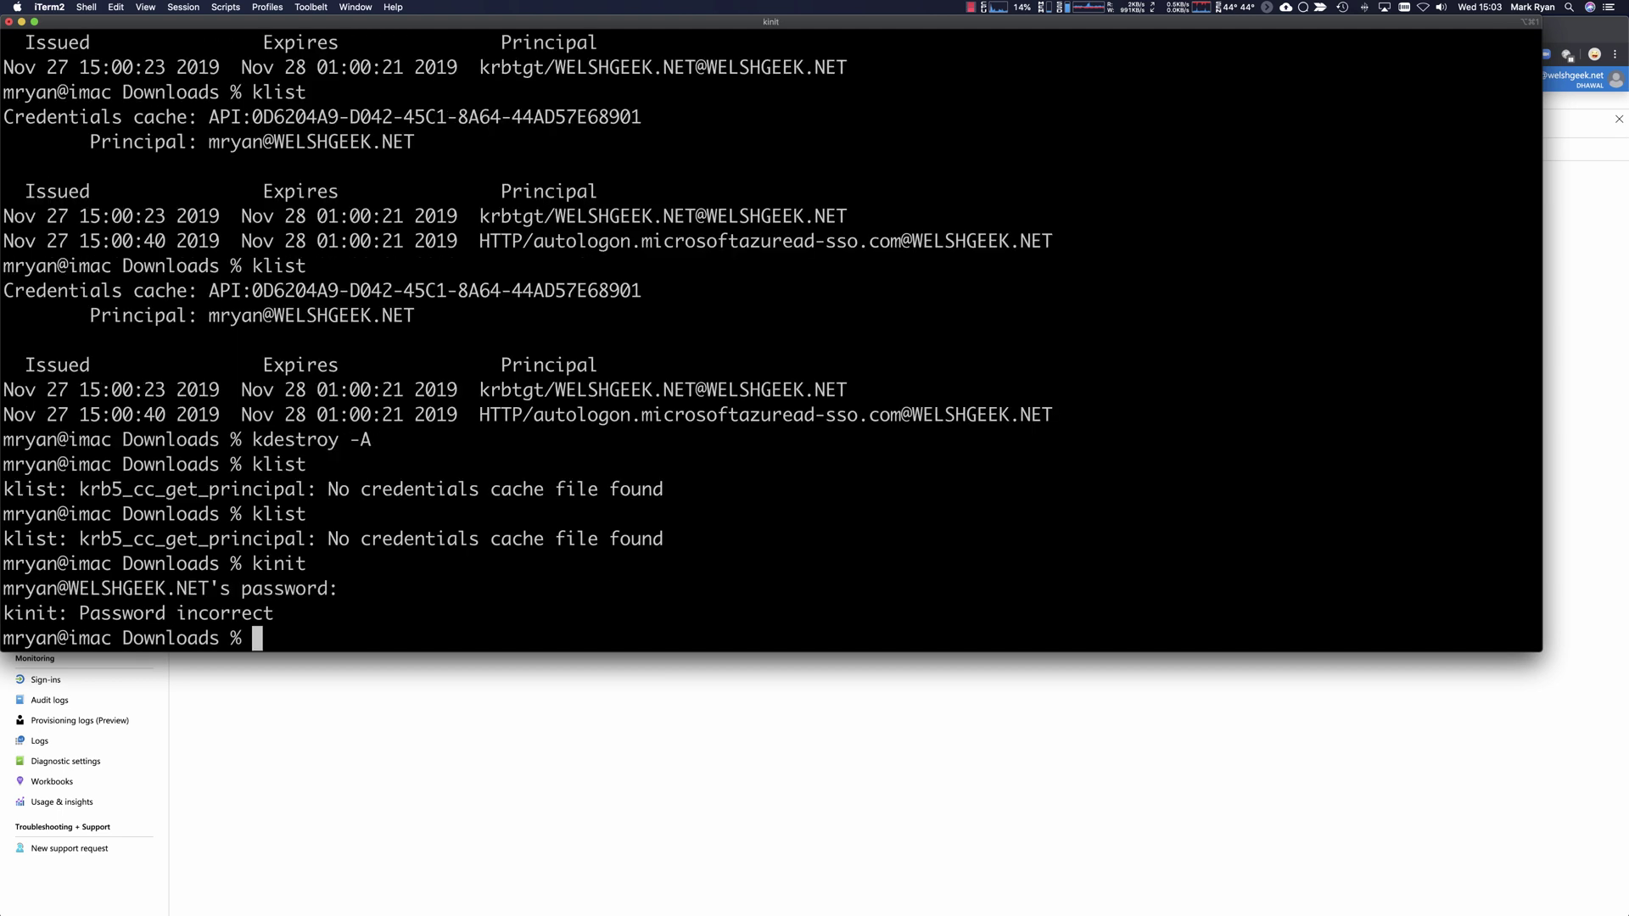
type("kinit")
key("Return")
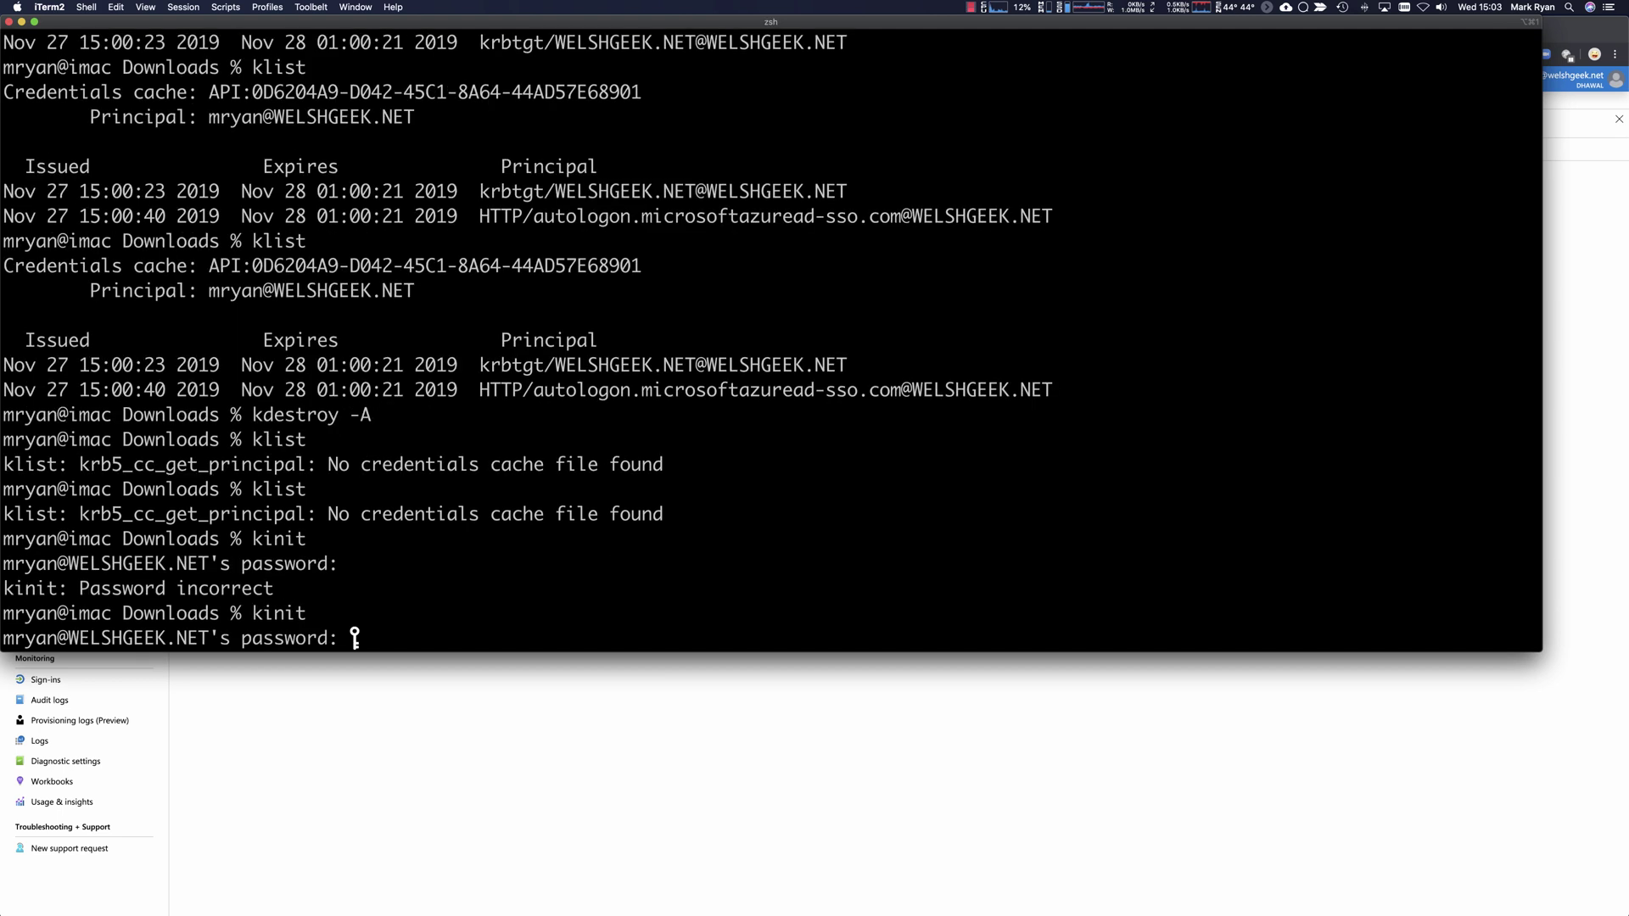
key("Return")
type("klist")
key("Return")
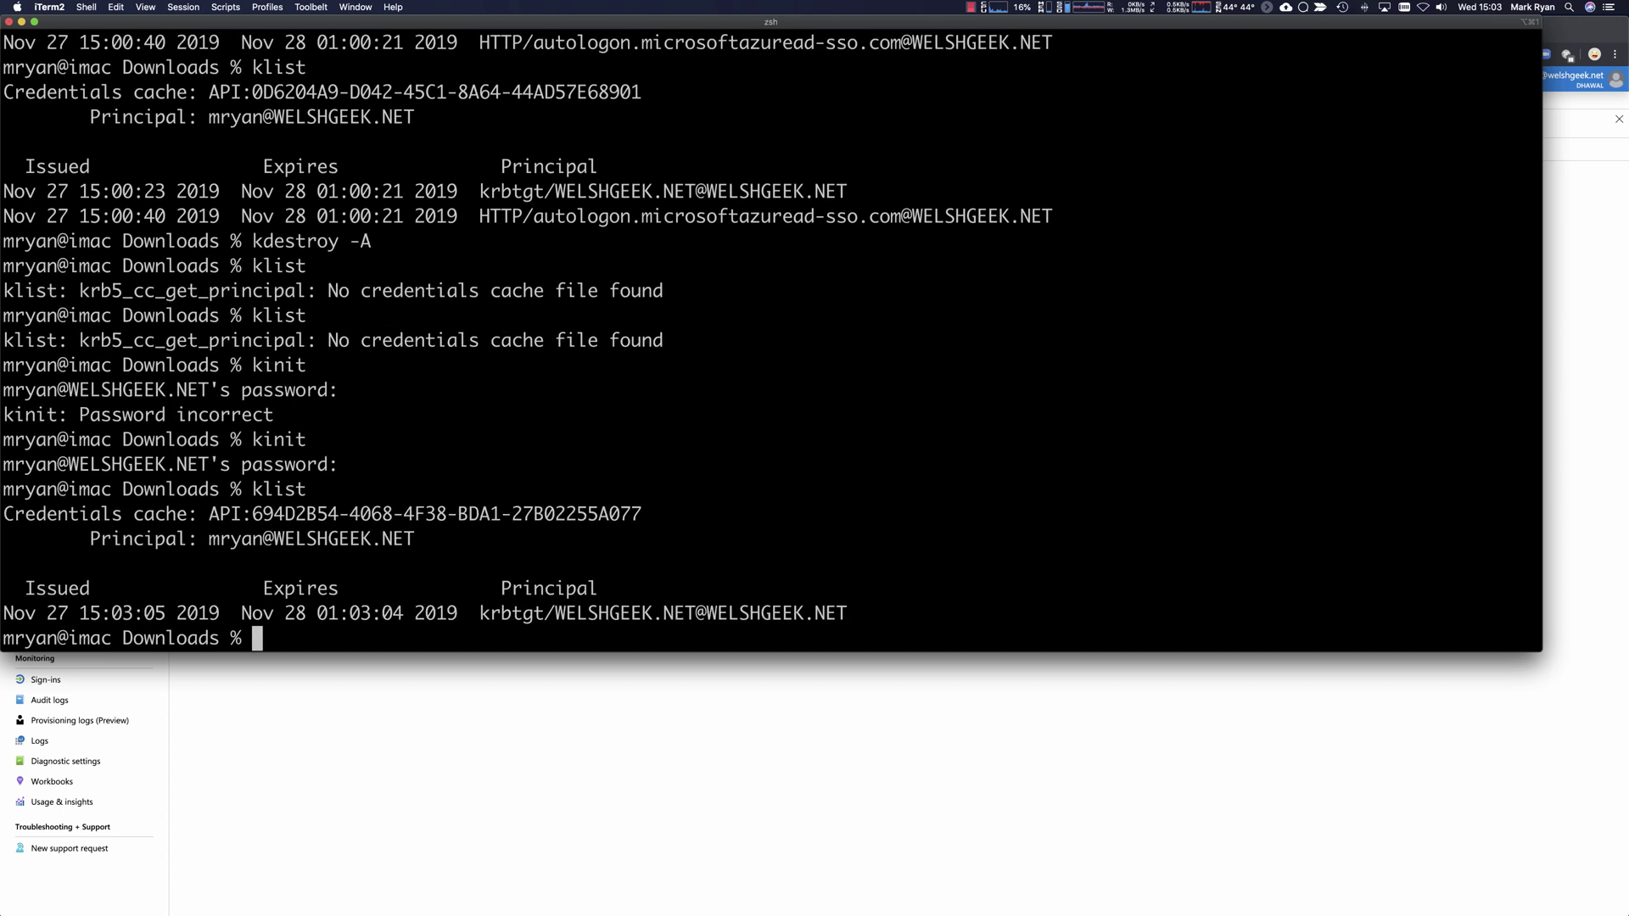
Step: Run the 2.1.0.186 installbuilder.sh with --userDomain welshgeek.net --cloudName zscalerbeta and authorise it with the admin password
type("./Z")
key("Tab")
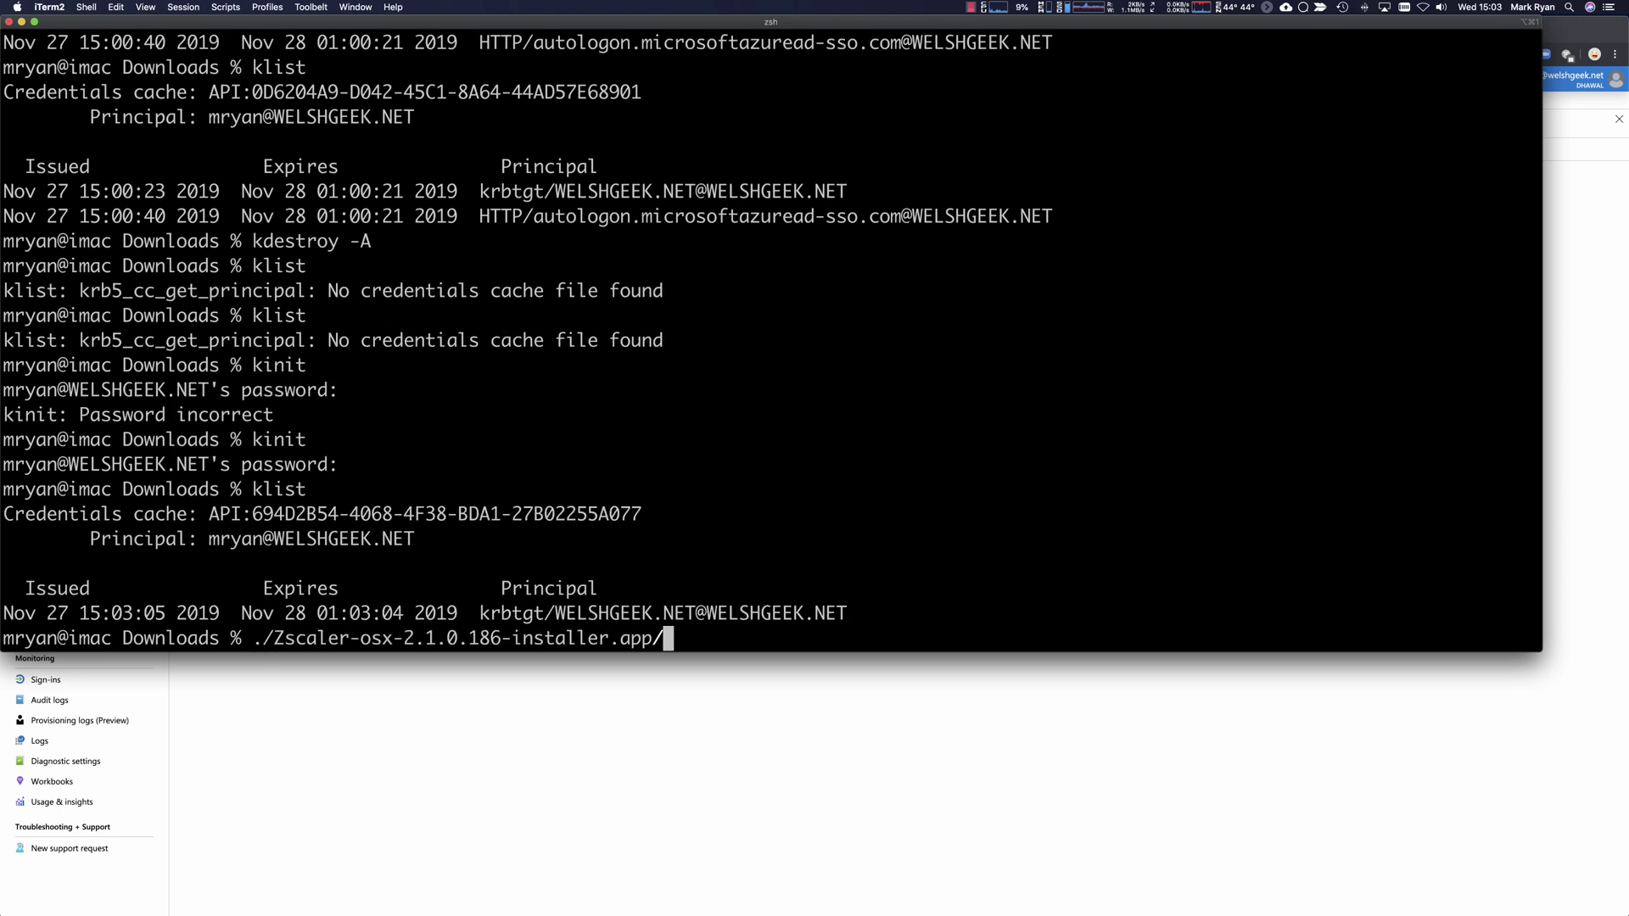
type("C")
key("Tab")
key("Tab")
type("M")
key("Tab")
type("i")
key("Tab")
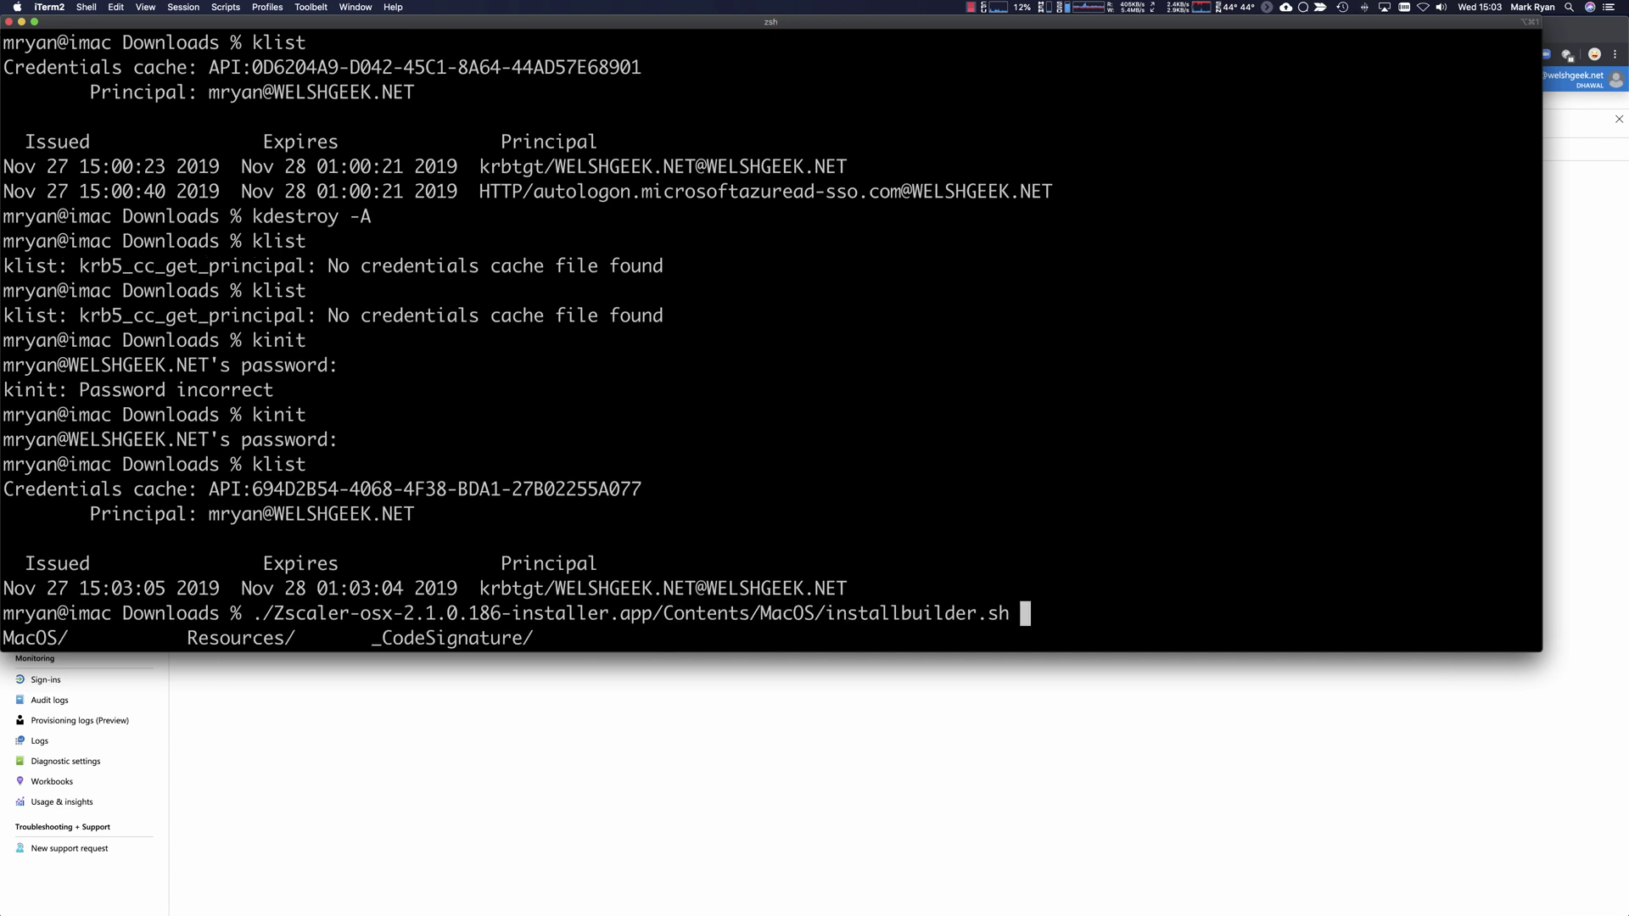
type("--userDomain w")
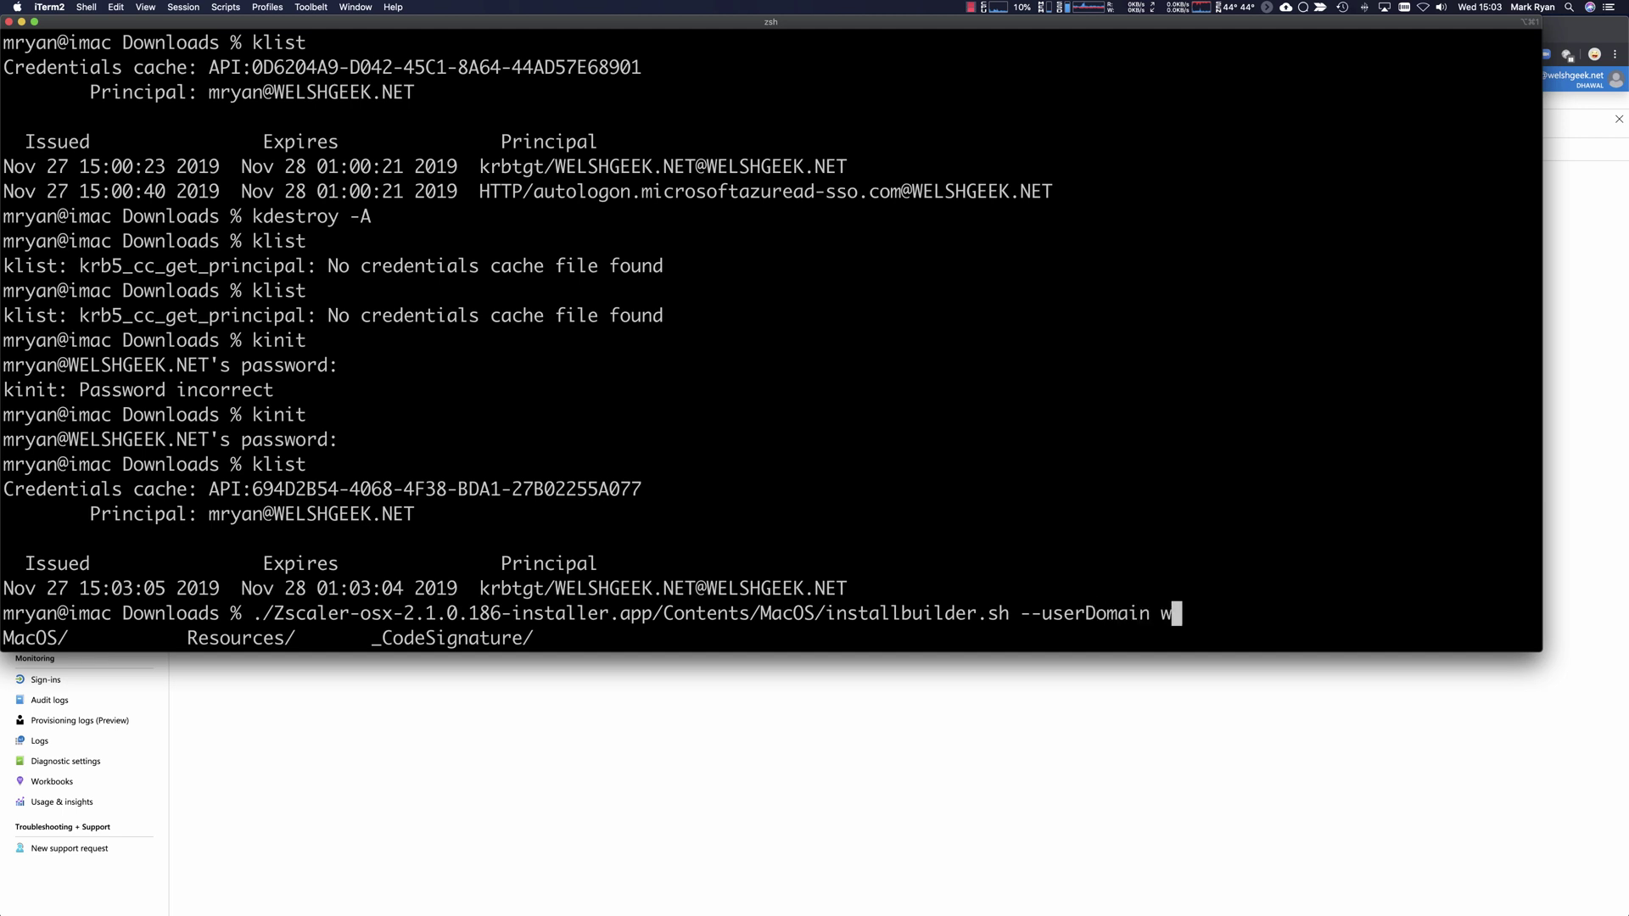
type("elshgeek.net")
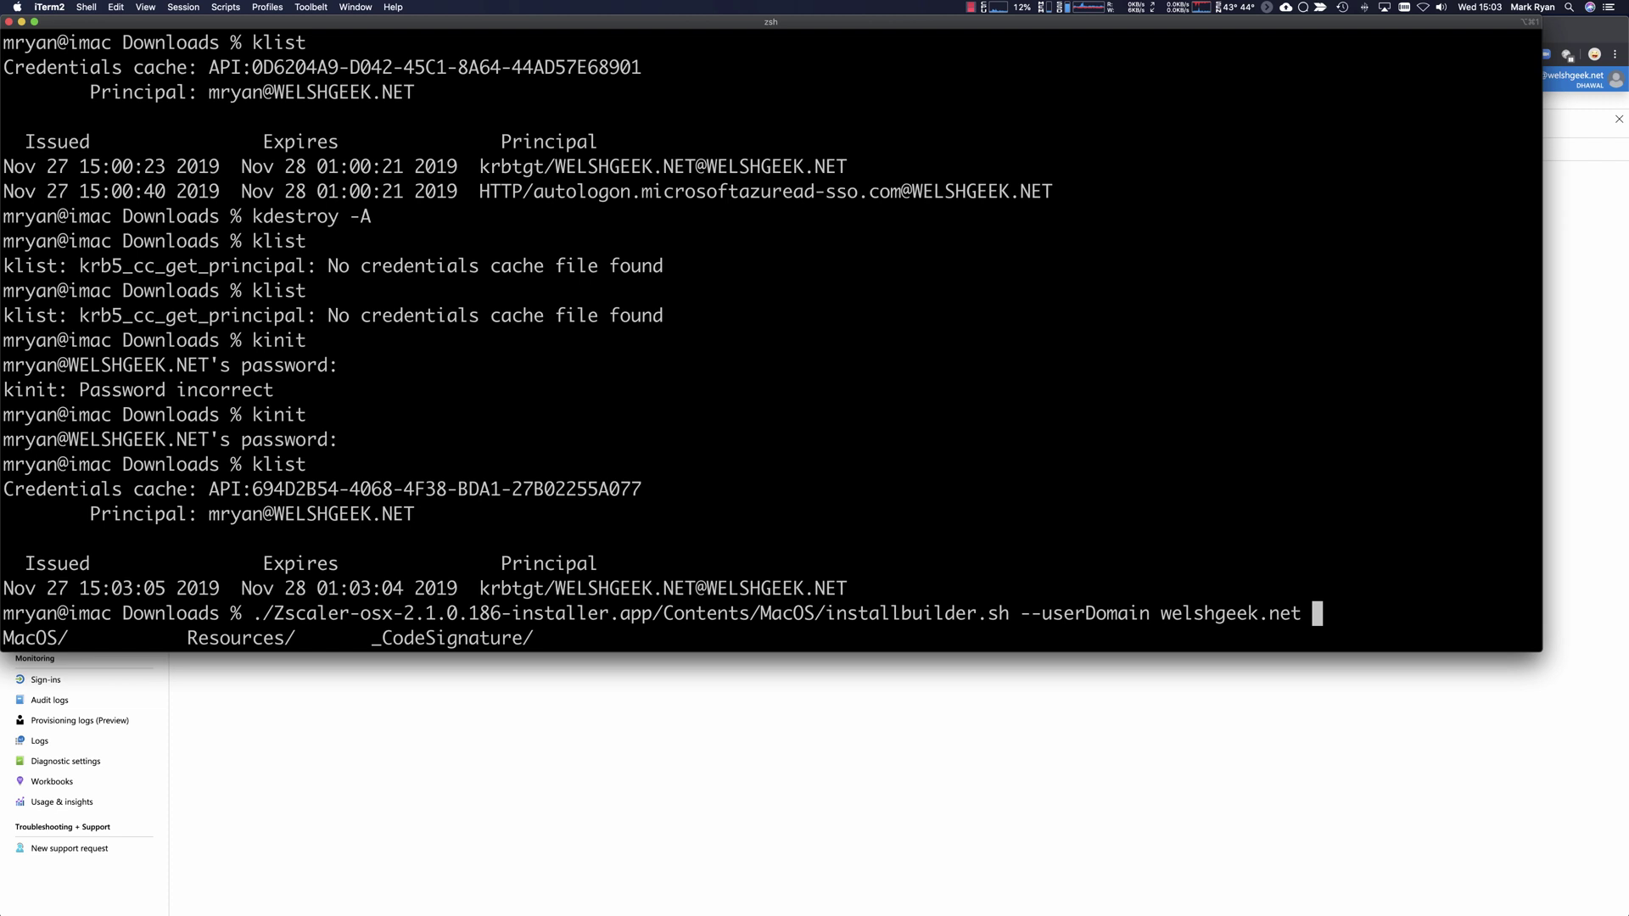
type(" --cloudName zscalerbeta")
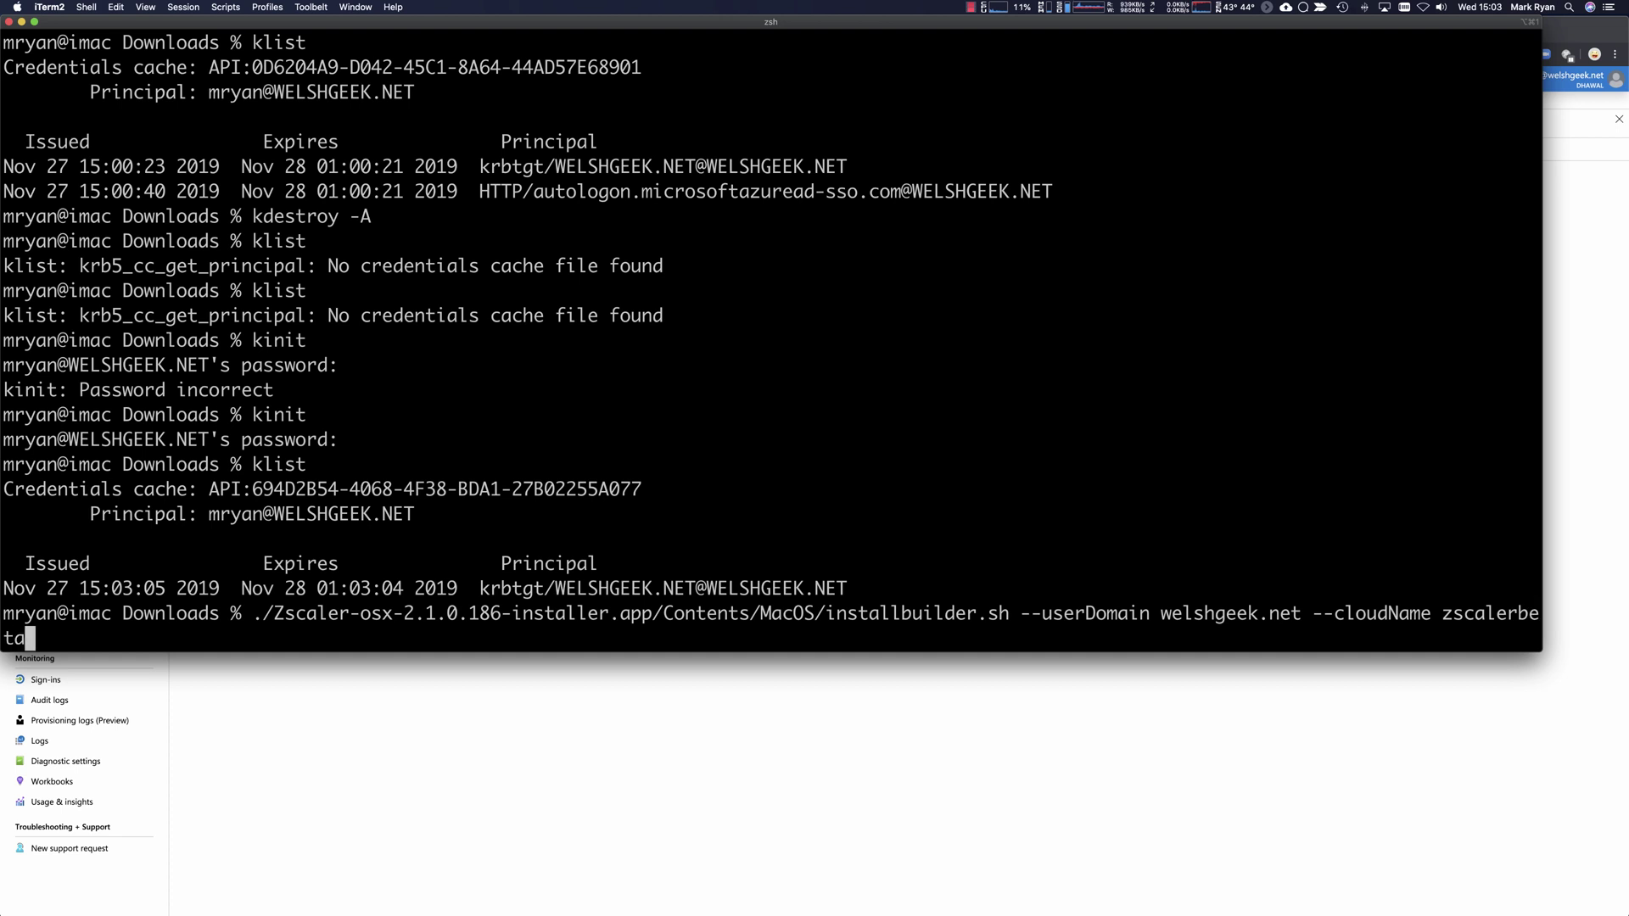
key("Return")
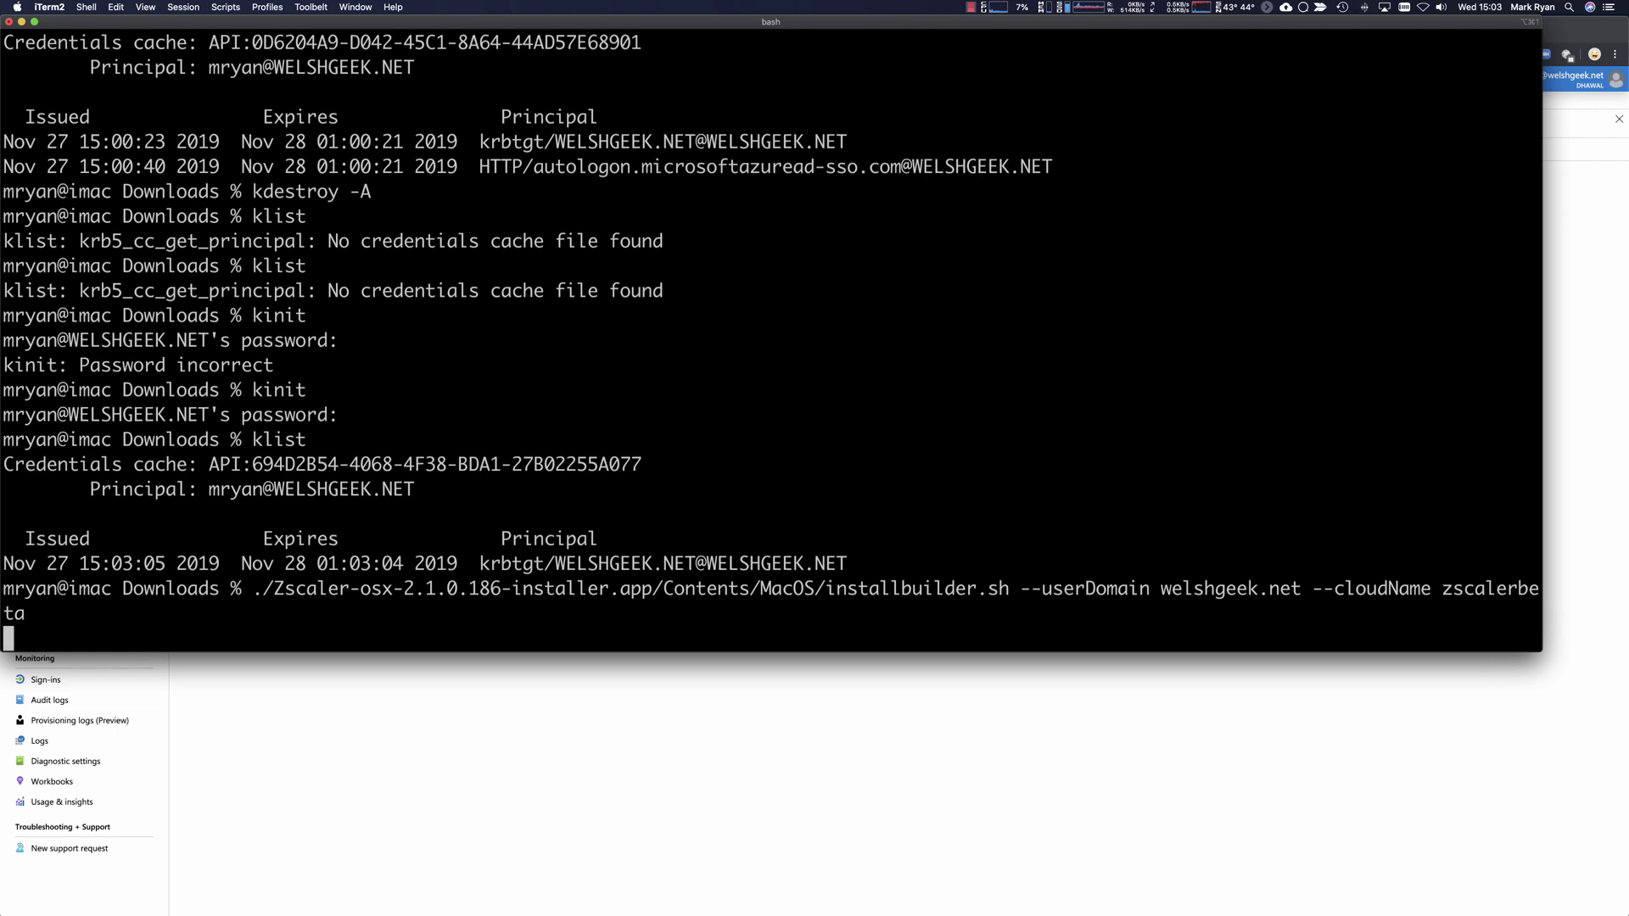
type("••••••••••")
key("Return")
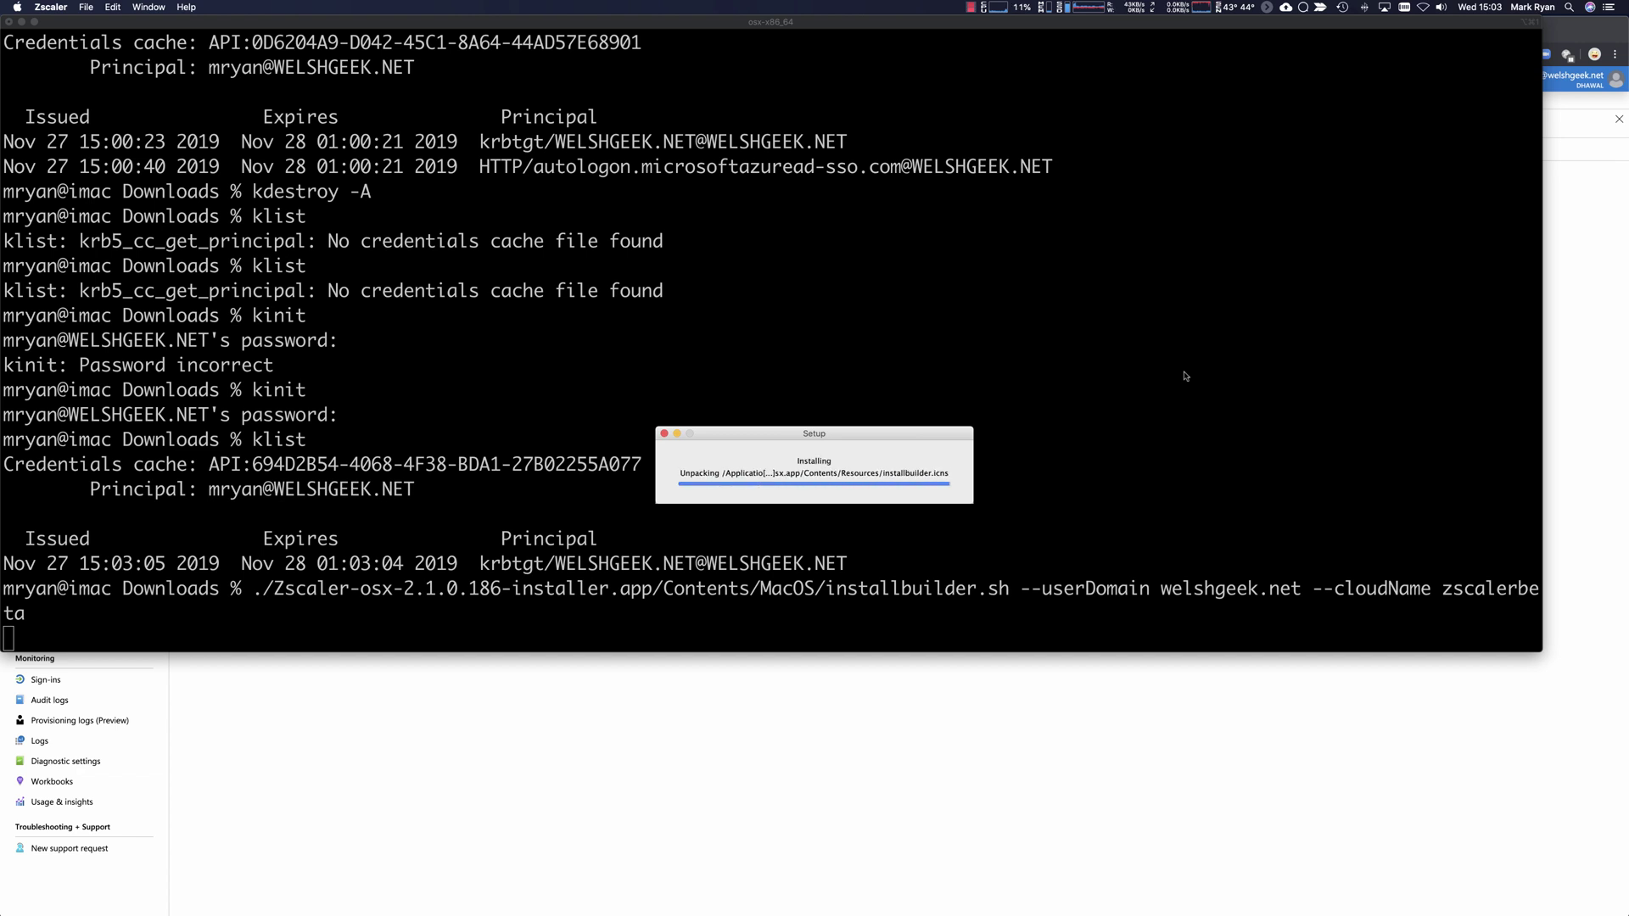
Step: Open the Zscaler app from the menu bar, go back, and start Login
left_click(1182, 372)
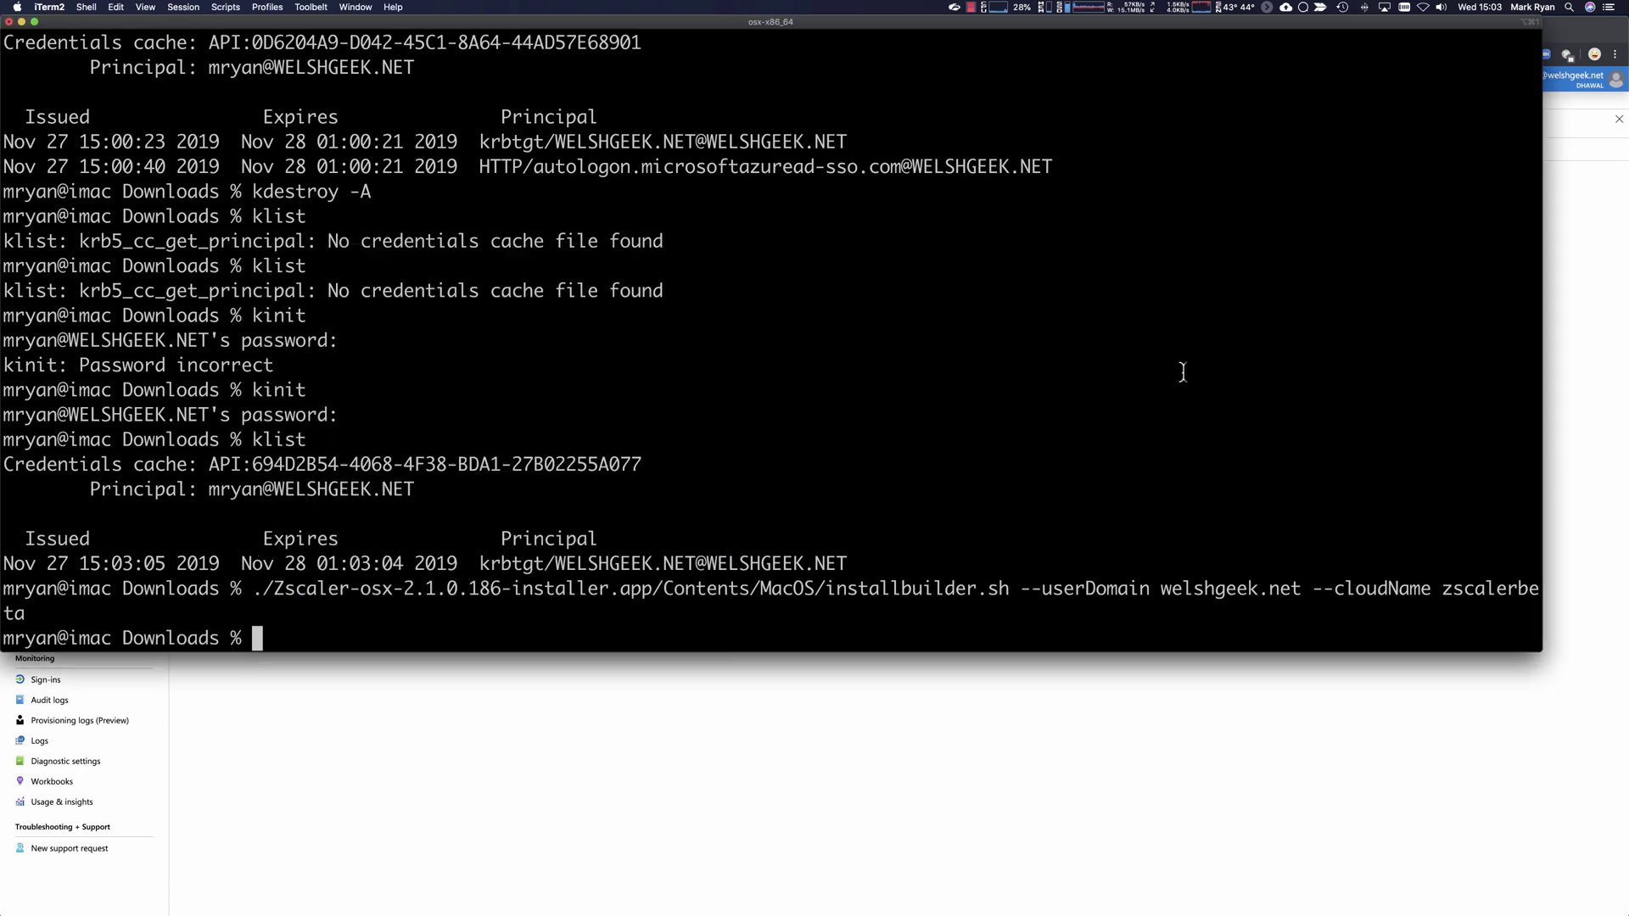
left_click(954, 7)
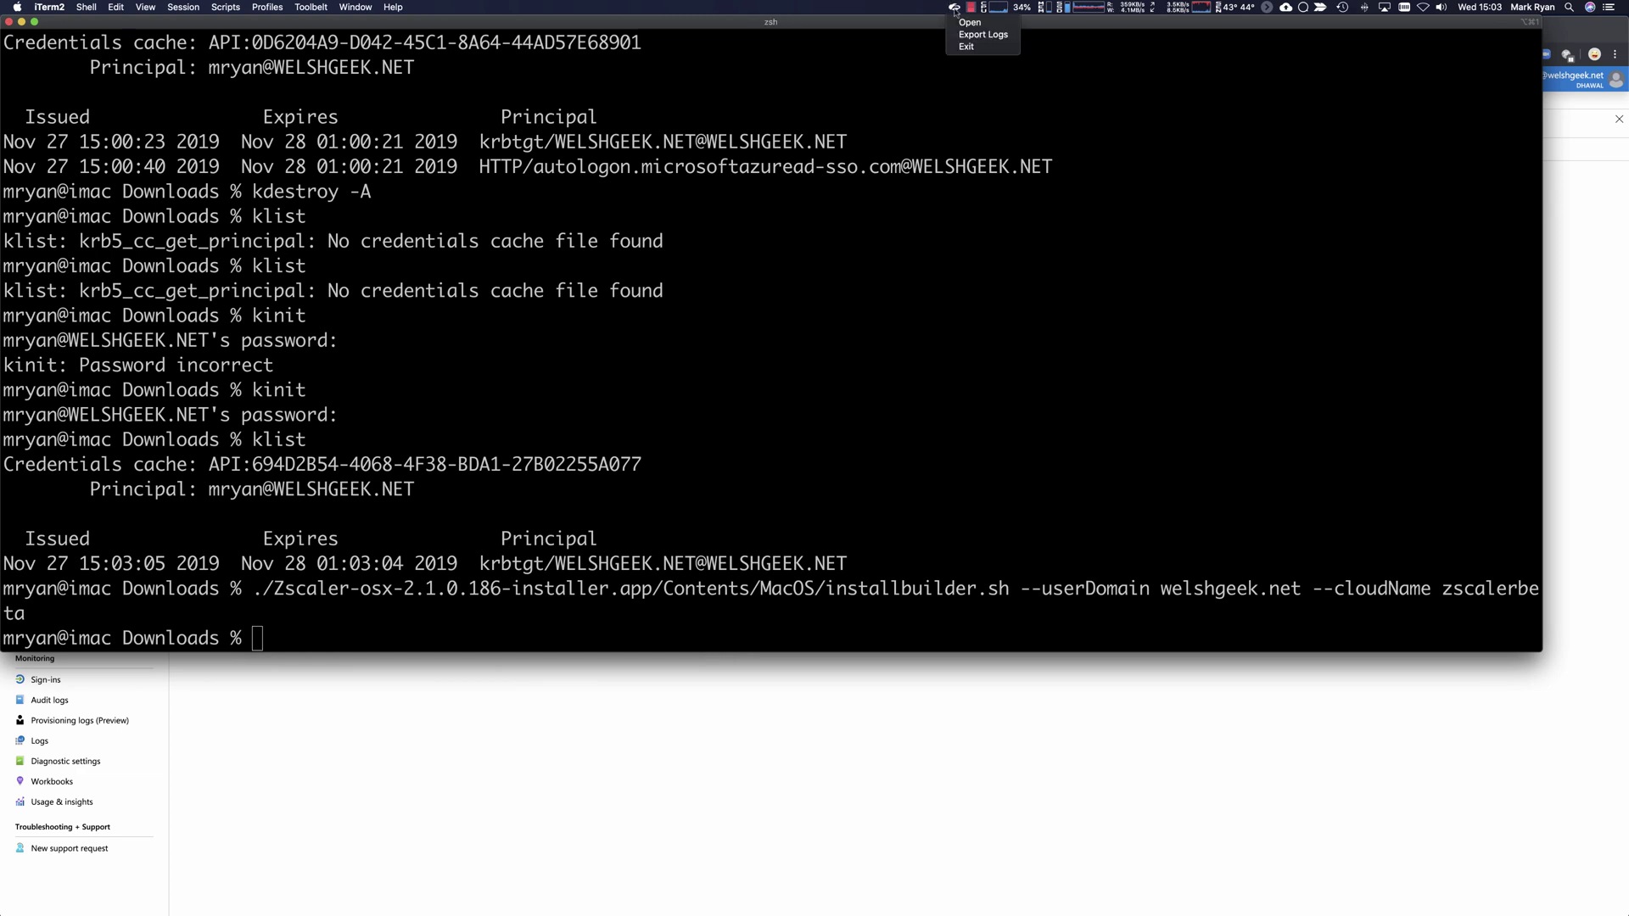
left_click(962, 22)
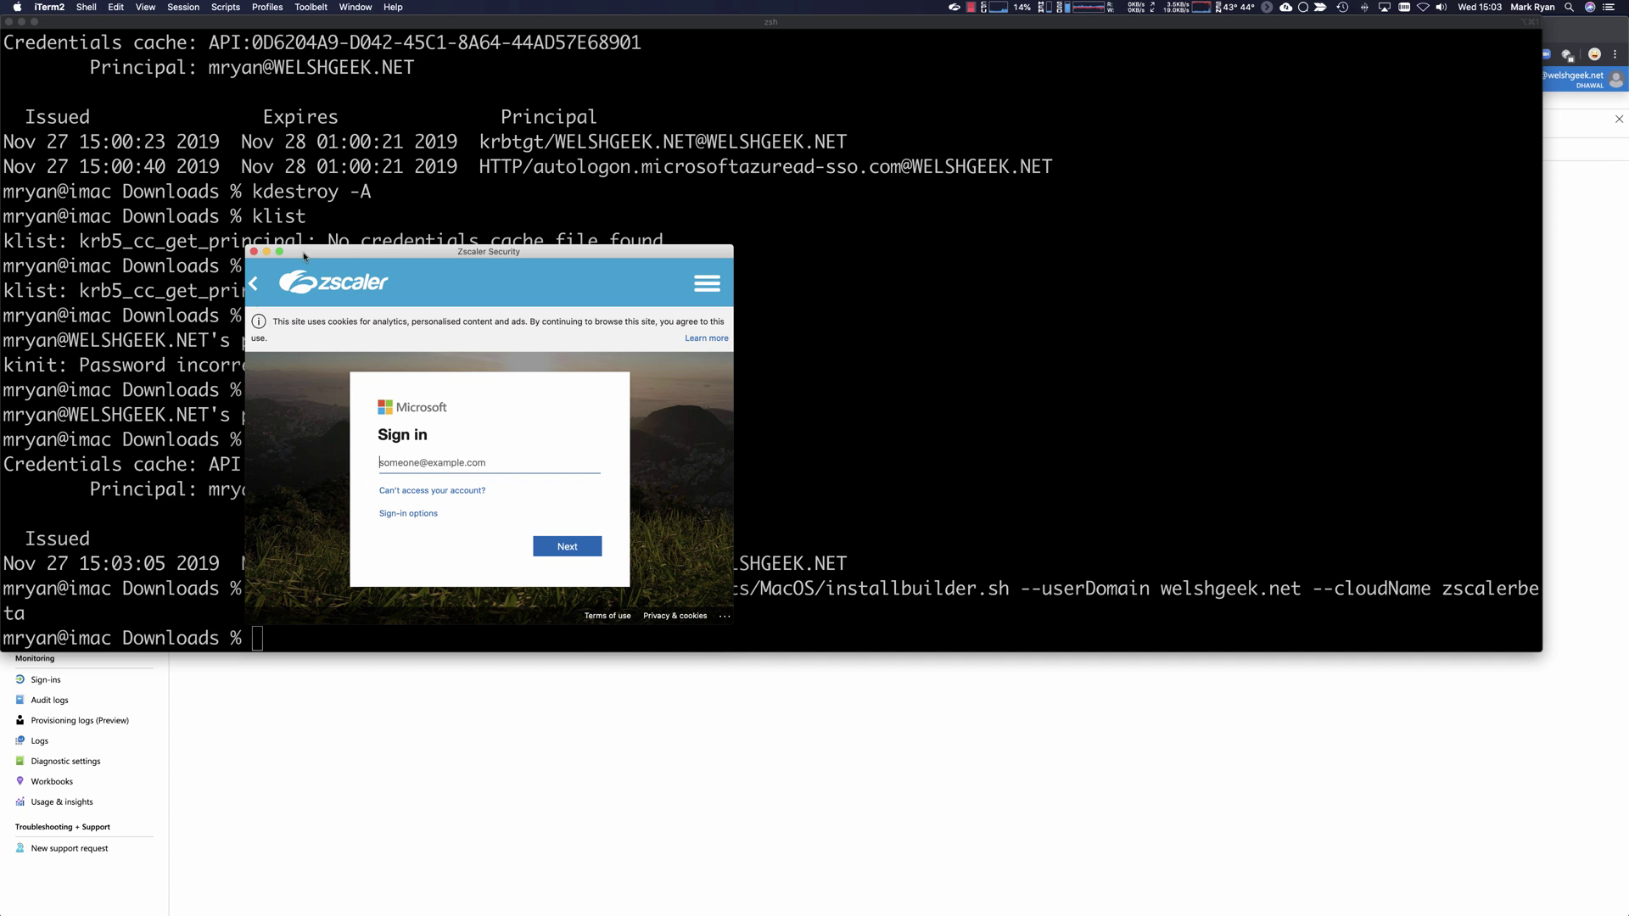
left_click(252, 285)
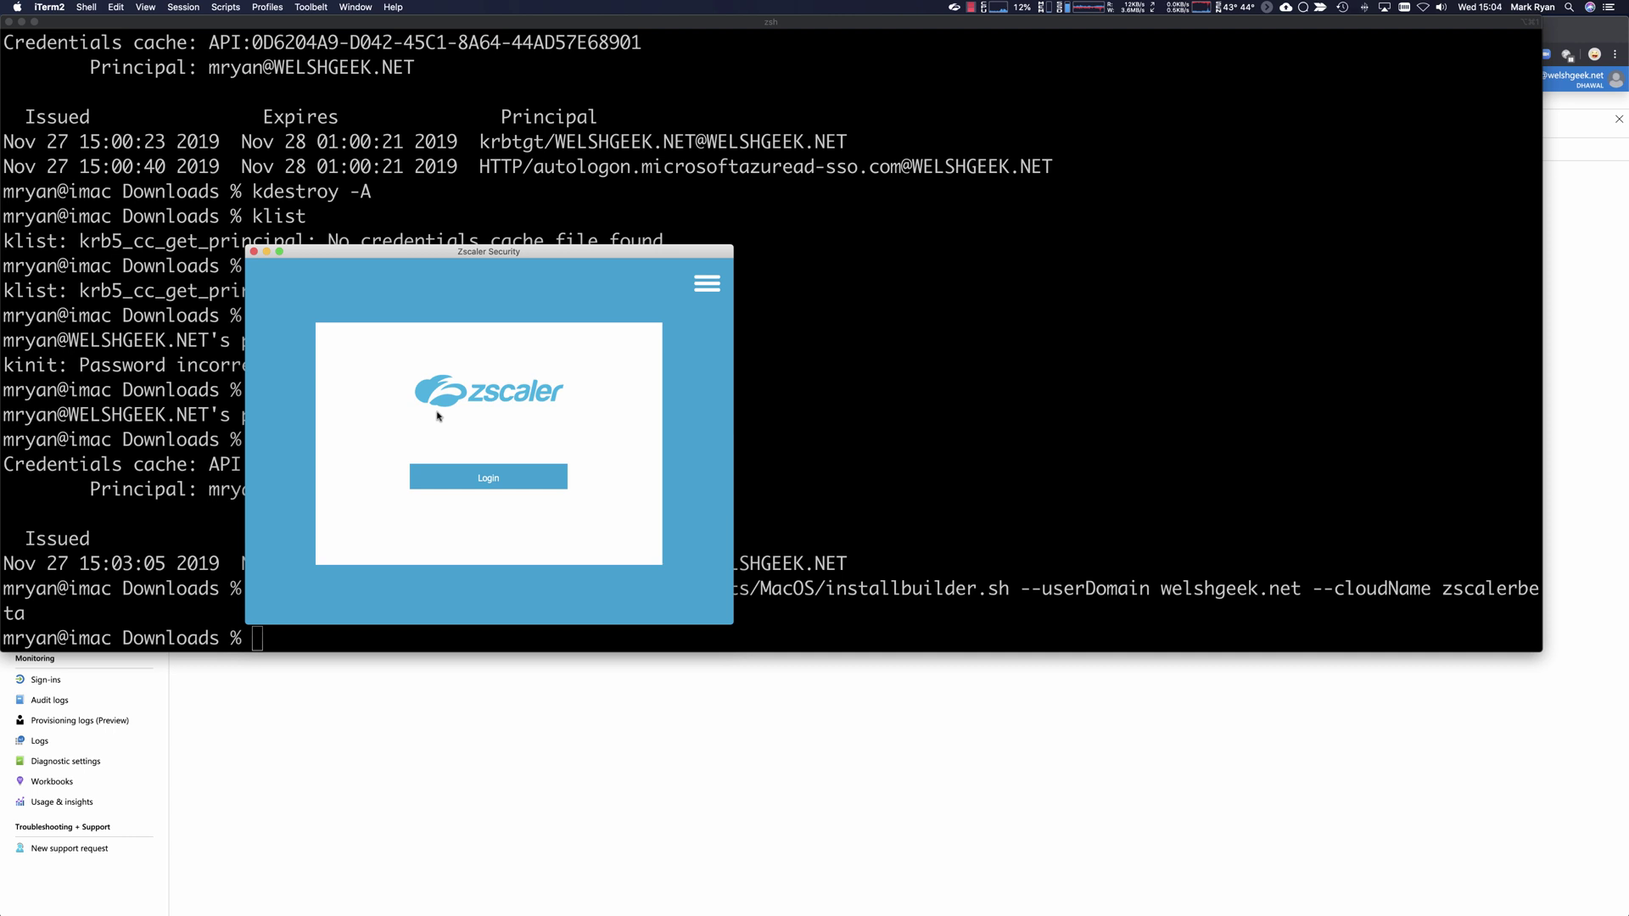
left_click(489, 478)
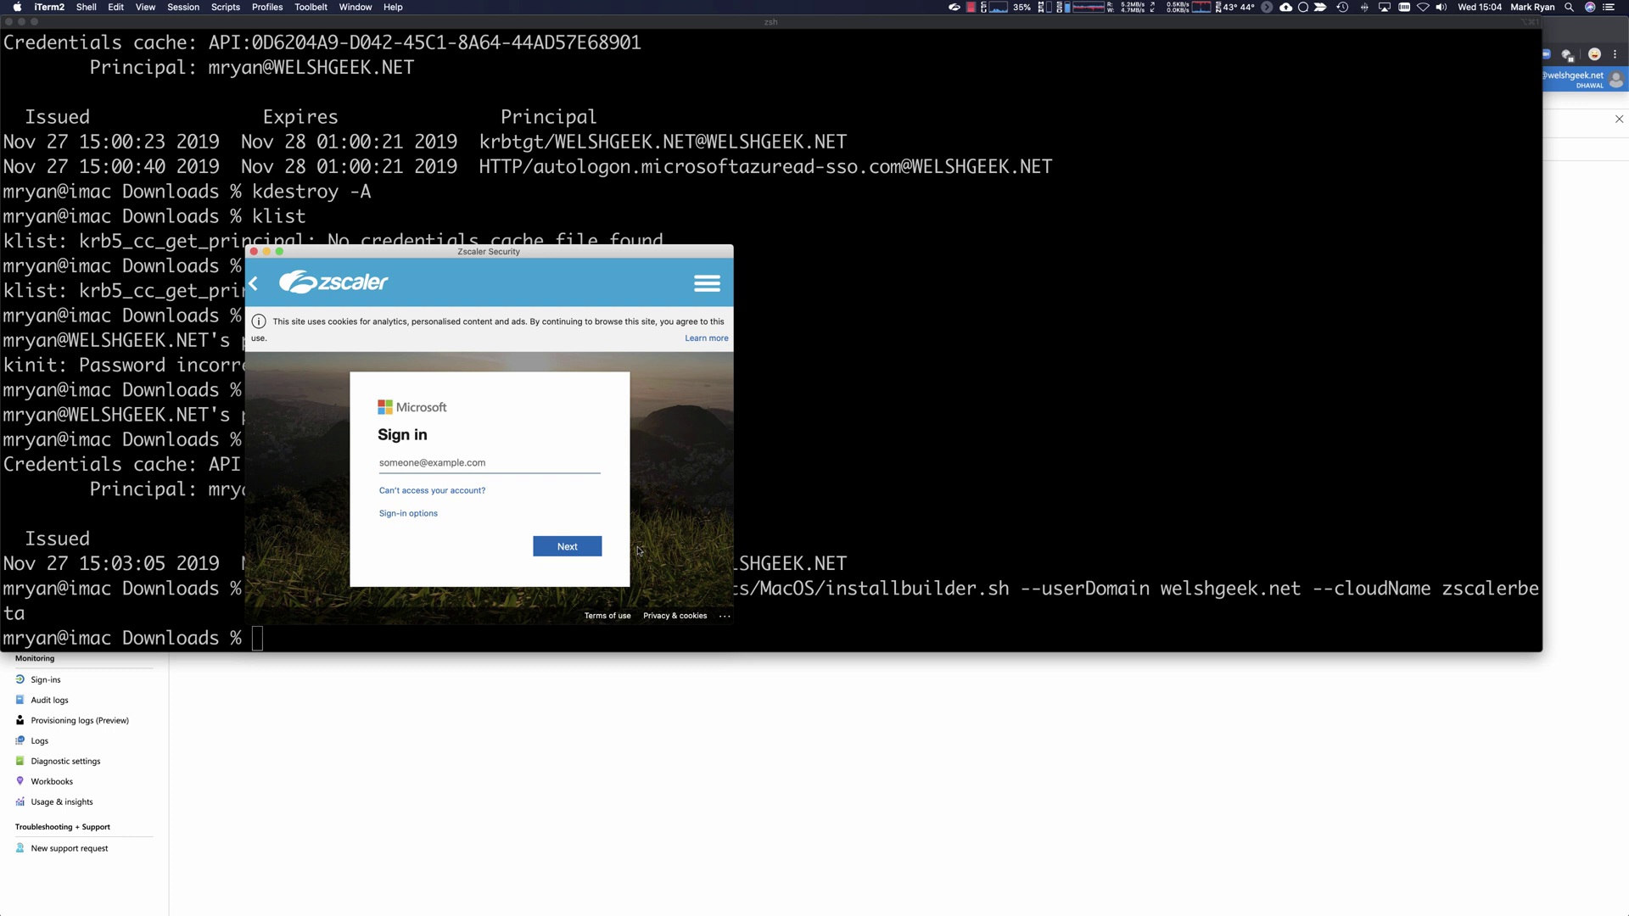
Step: Back in the terminal, list the current Kerberos tickets with klist
left_click(901, 542)
type("klist")
key("Return")
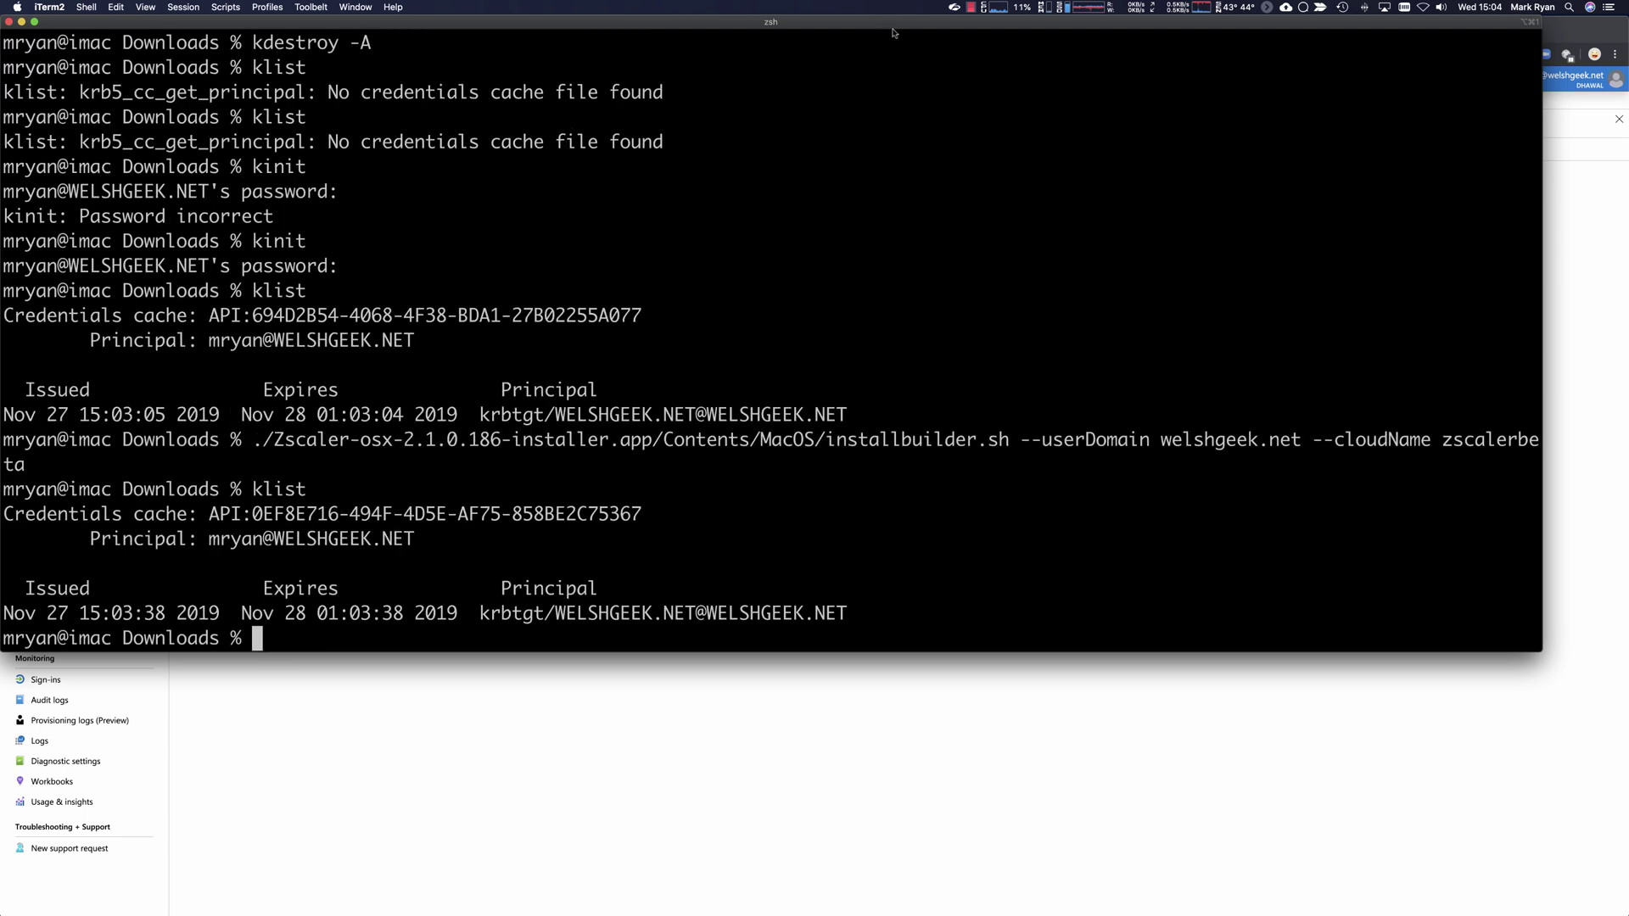
Step: Reopen Zscaler, go back and start Login again, then drag its window aside
left_click(954, 8)
left_click(967, 44)
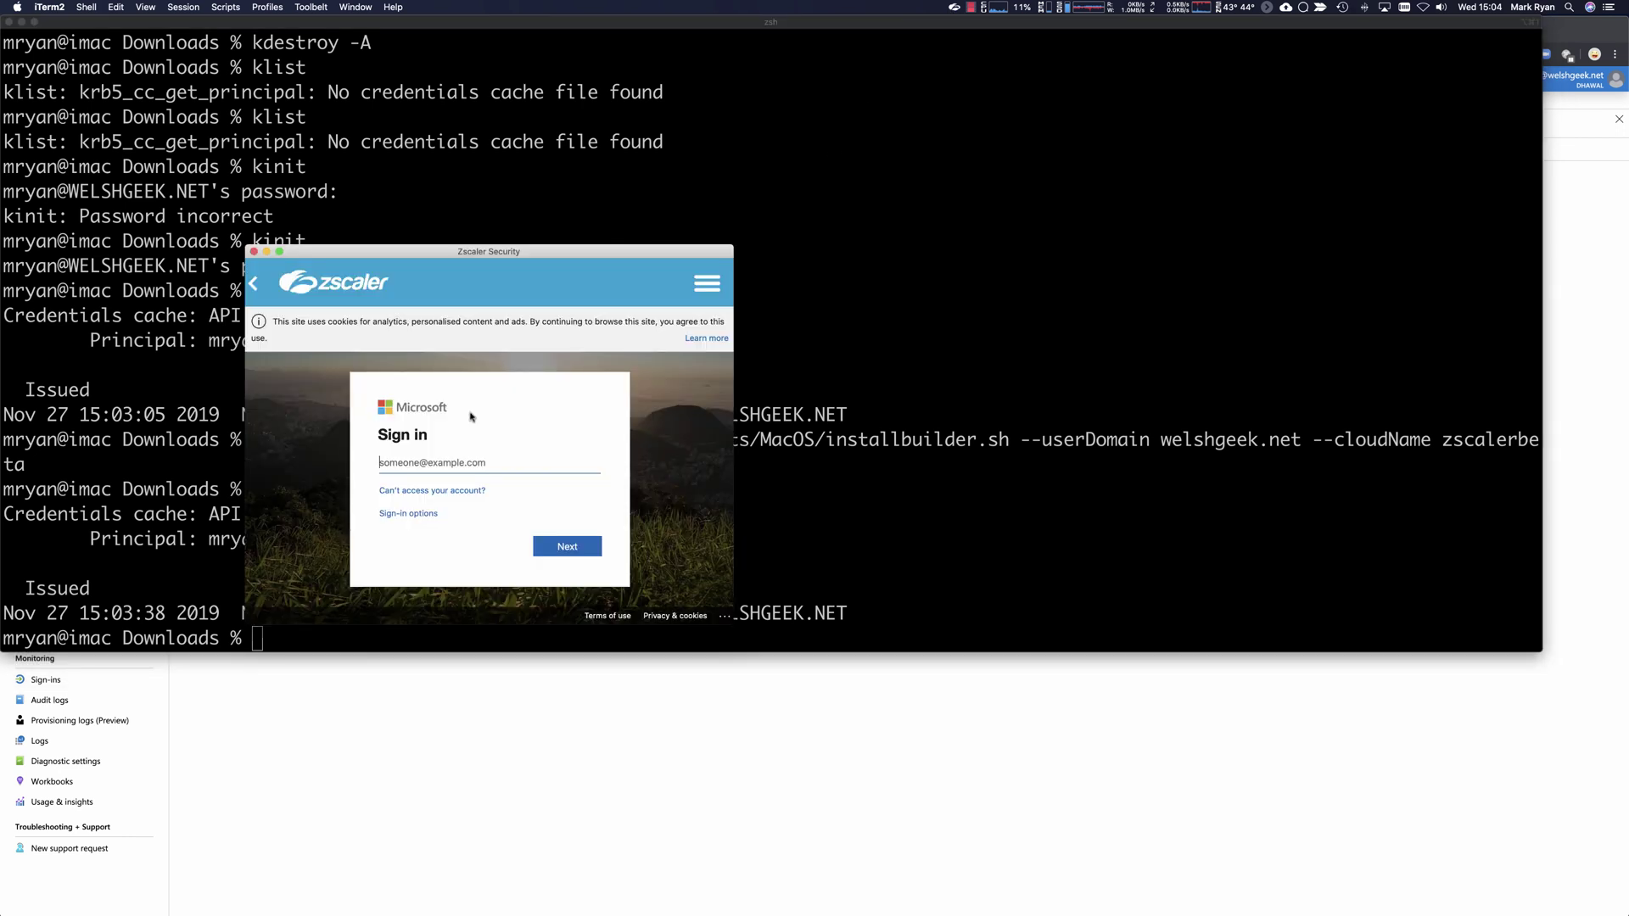
left_click(253, 283)
left_click(515, 482)
left_click_drag(508, 253, 680, 248)
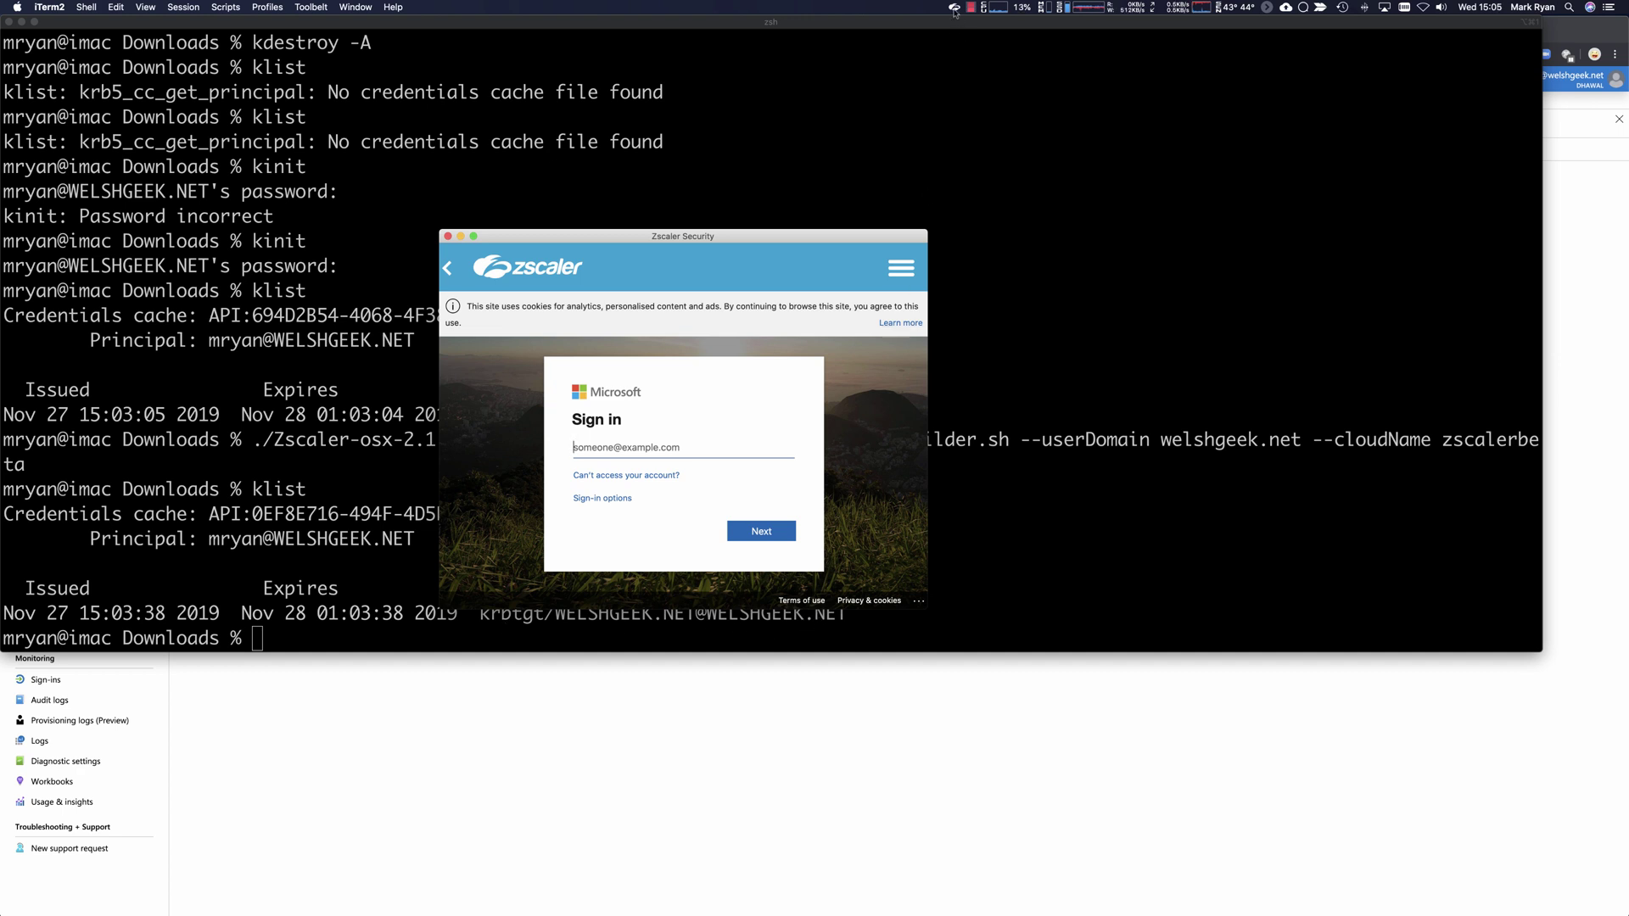
Step: Switch to the Zscaler Mobile Admin Portal and enter 'Version/1.0' in the Global User Agent Suffix
left_click(970, 734)
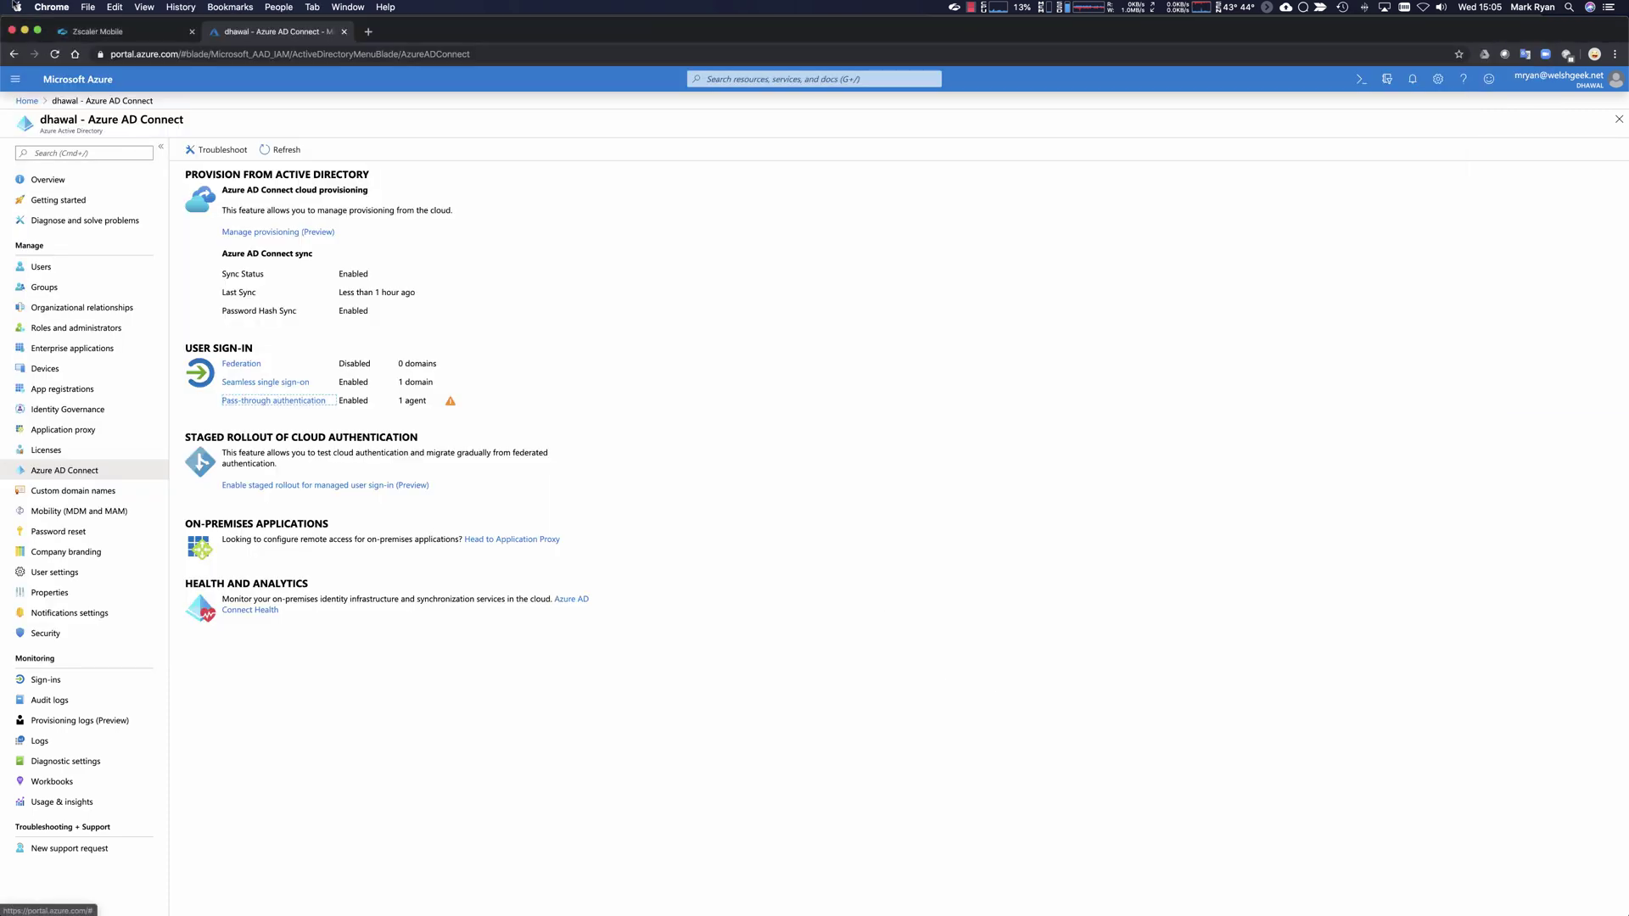
left_click(95, 31)
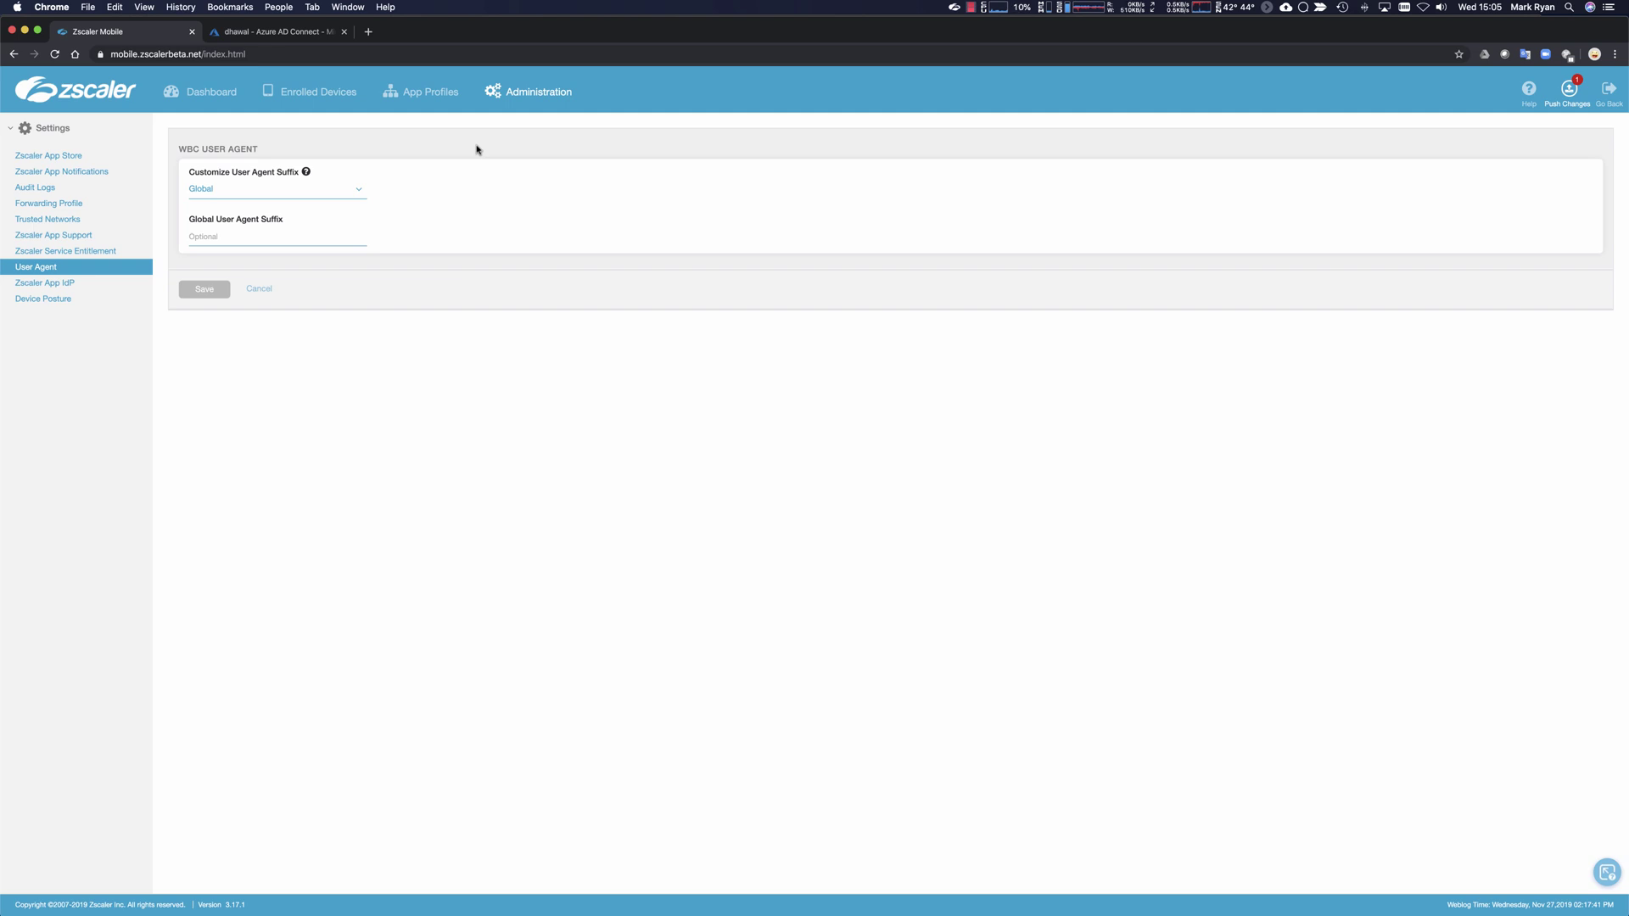
left_click(332, 232)
type("Version")
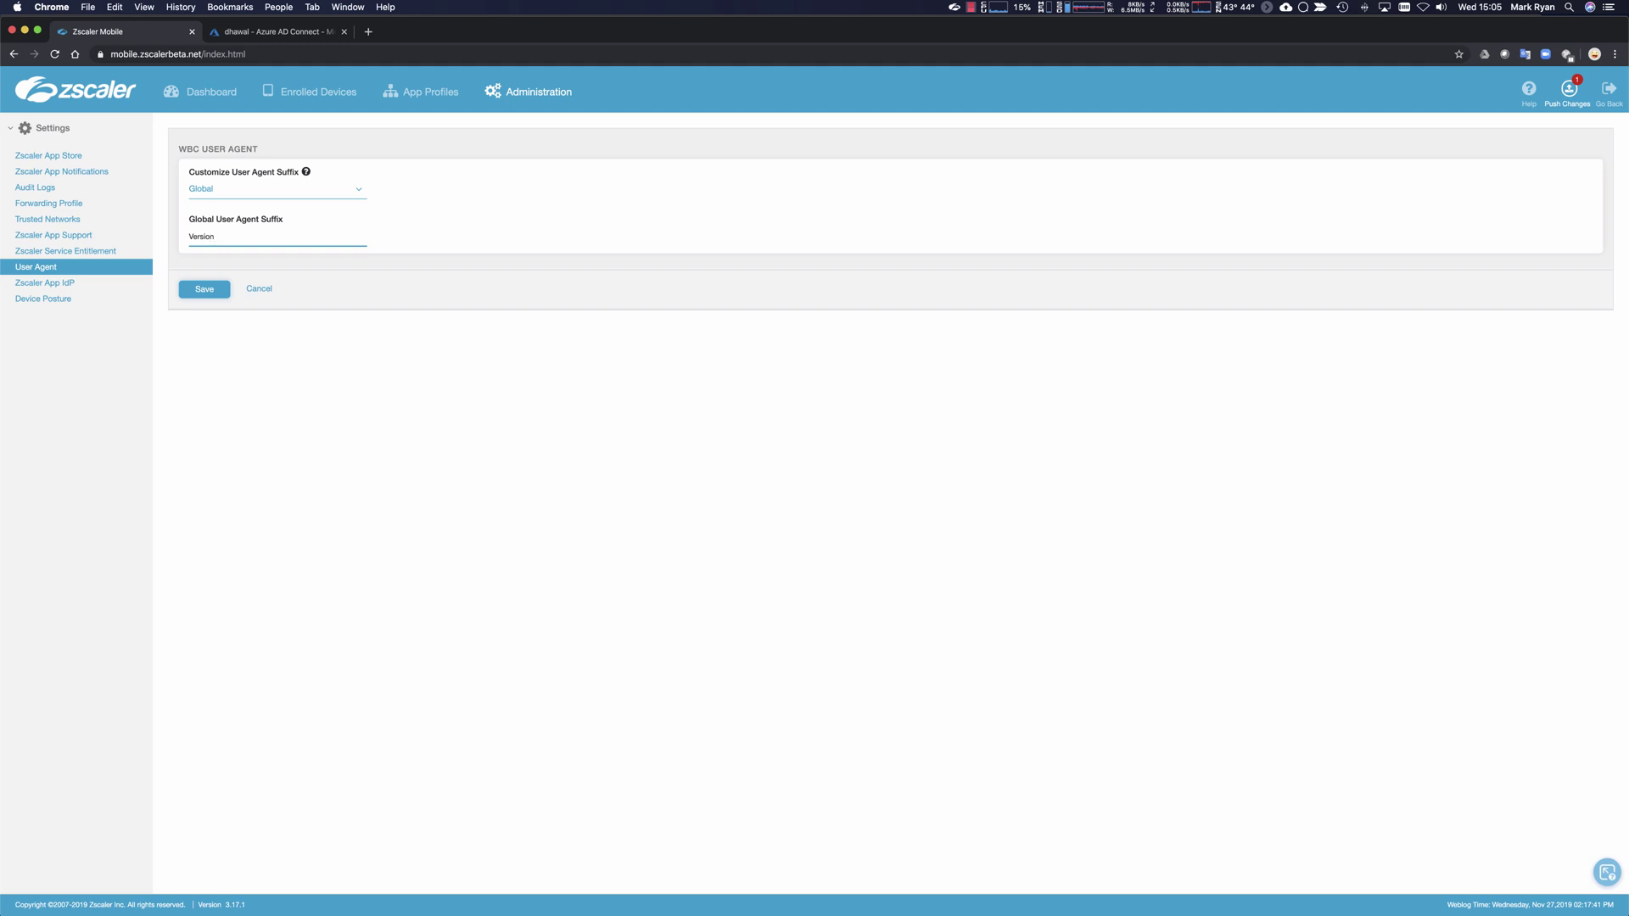
type("/1.0")
Step: View the About This Mac overview, then close it
left_click(17, 6)
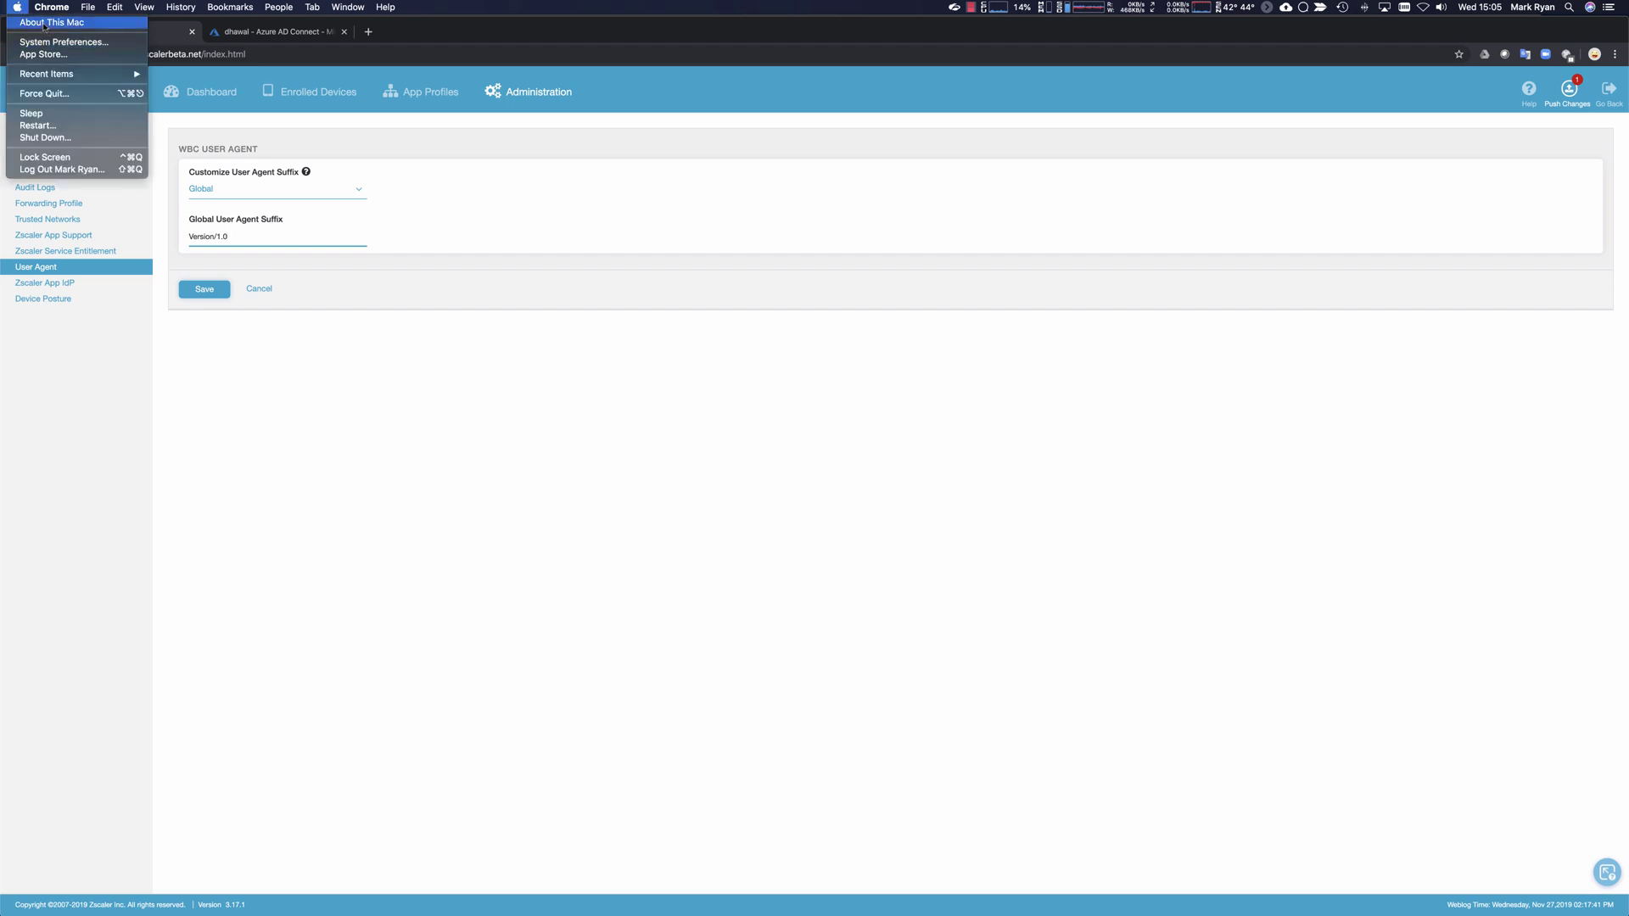
left_click(770, 311)
left_click(720, 210)
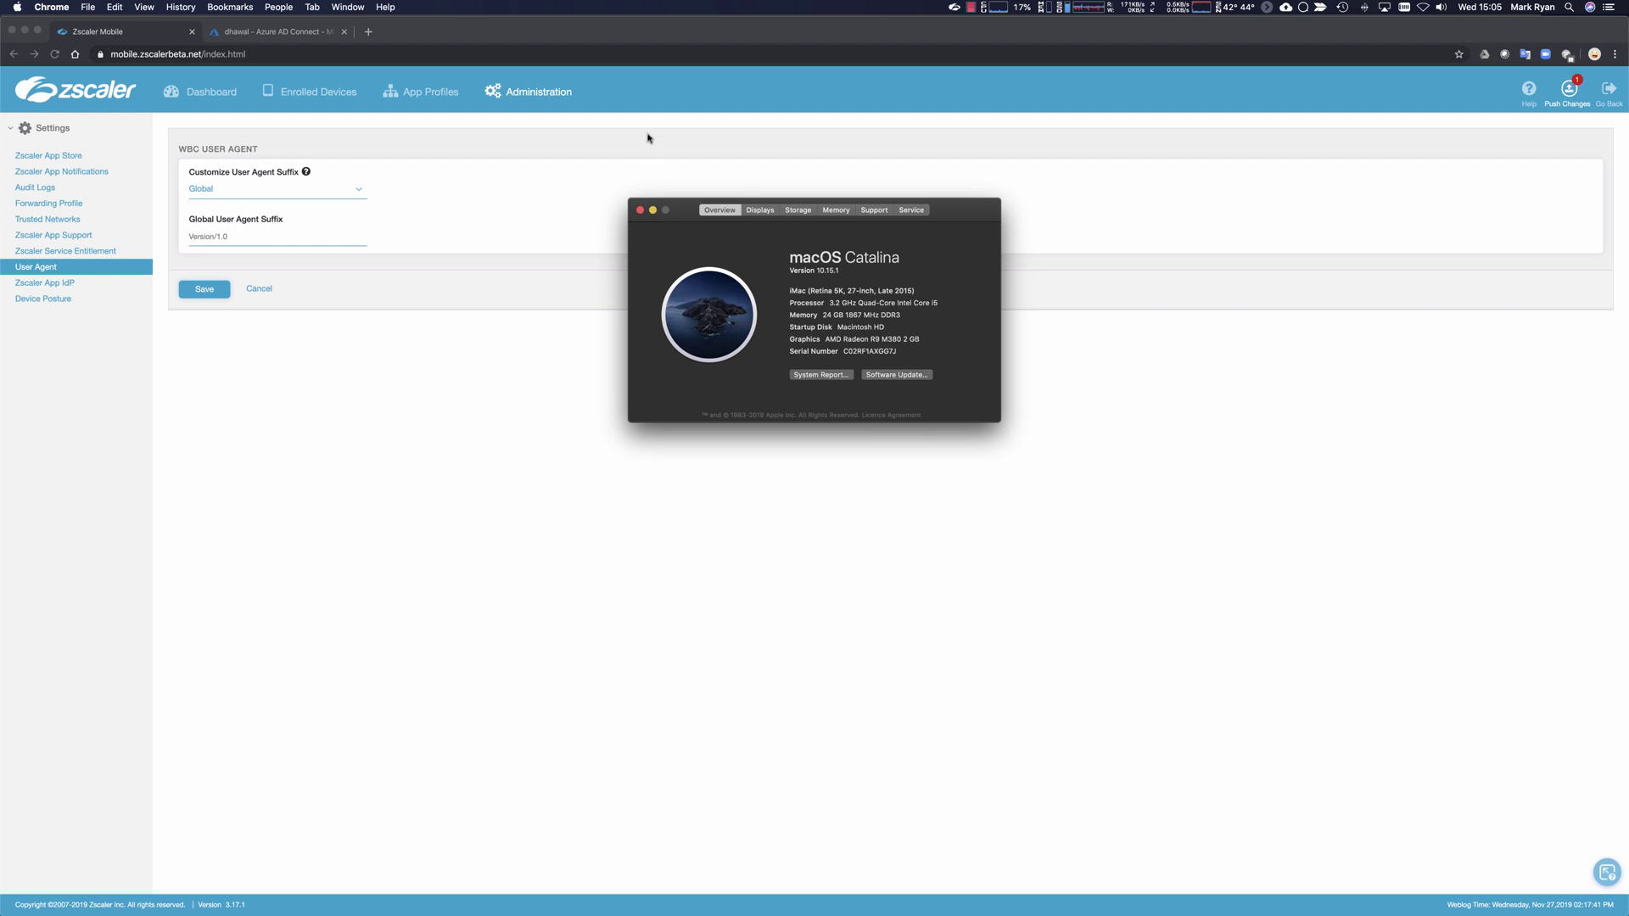
left_click(641, 210)
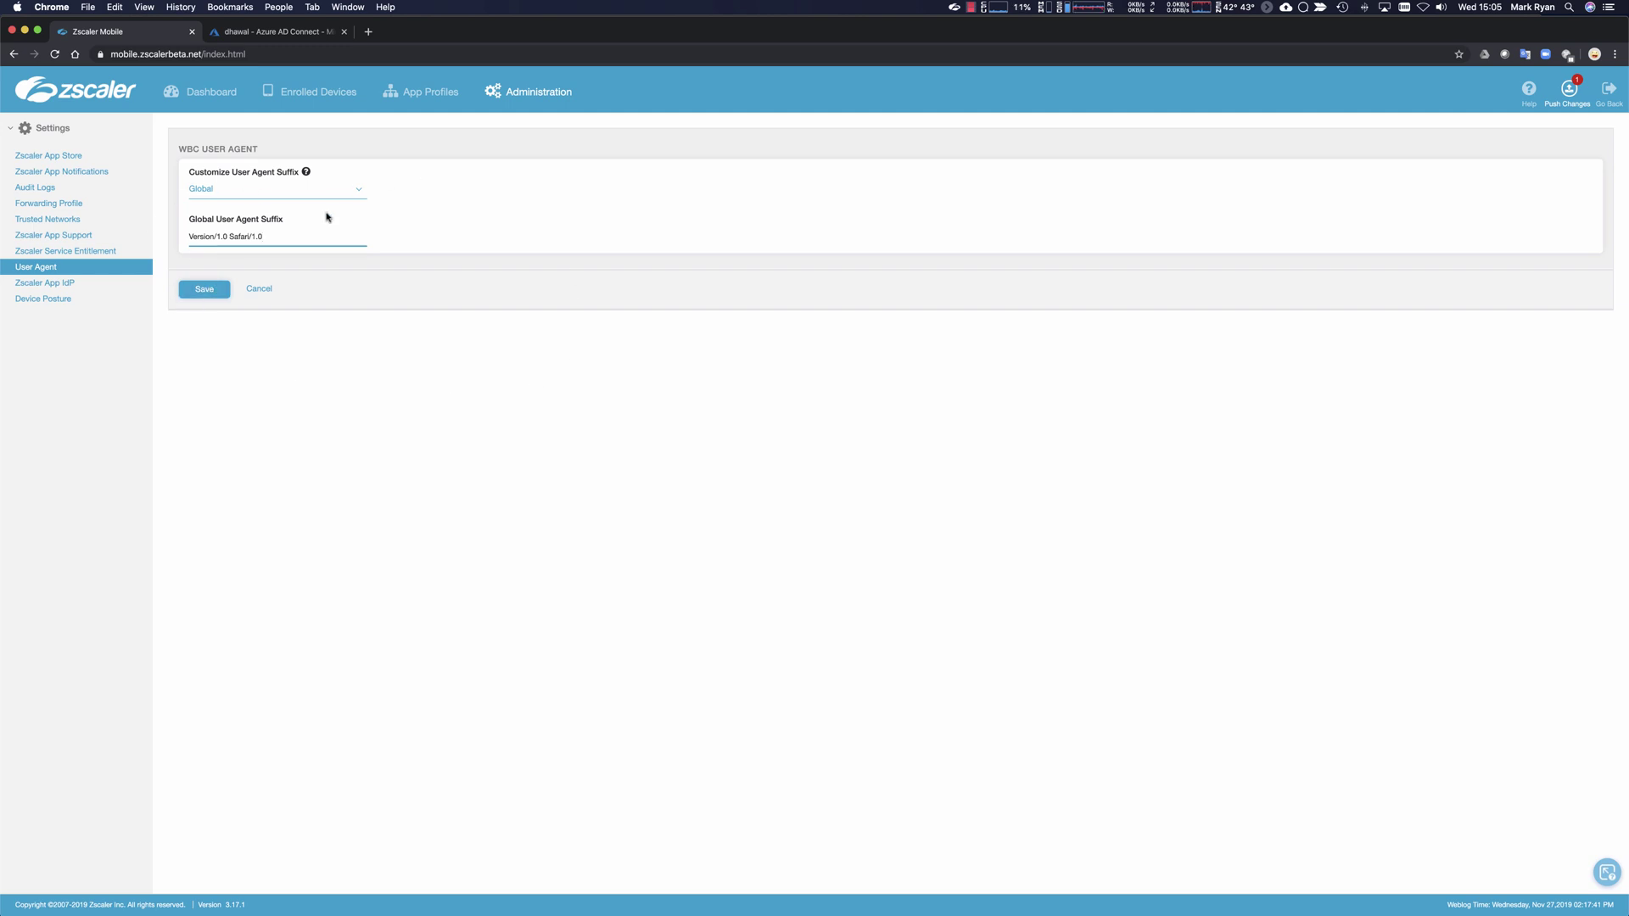
Step: Keep the suffix applied globally and save the user agent settings
left_click(351, 195)
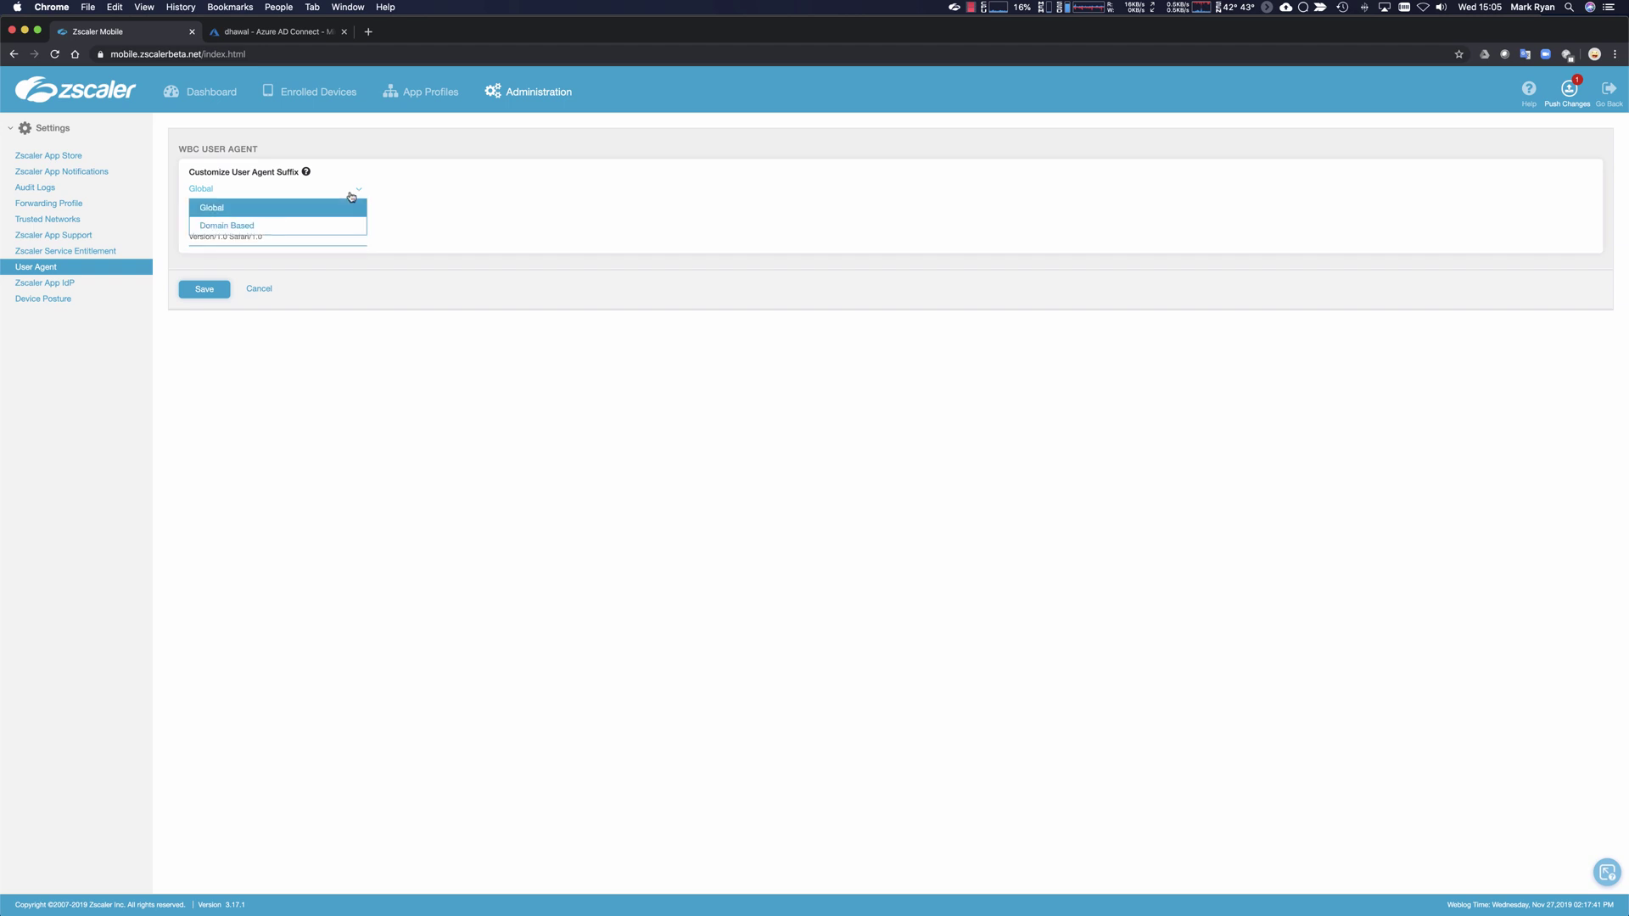
left_click(506, 200)
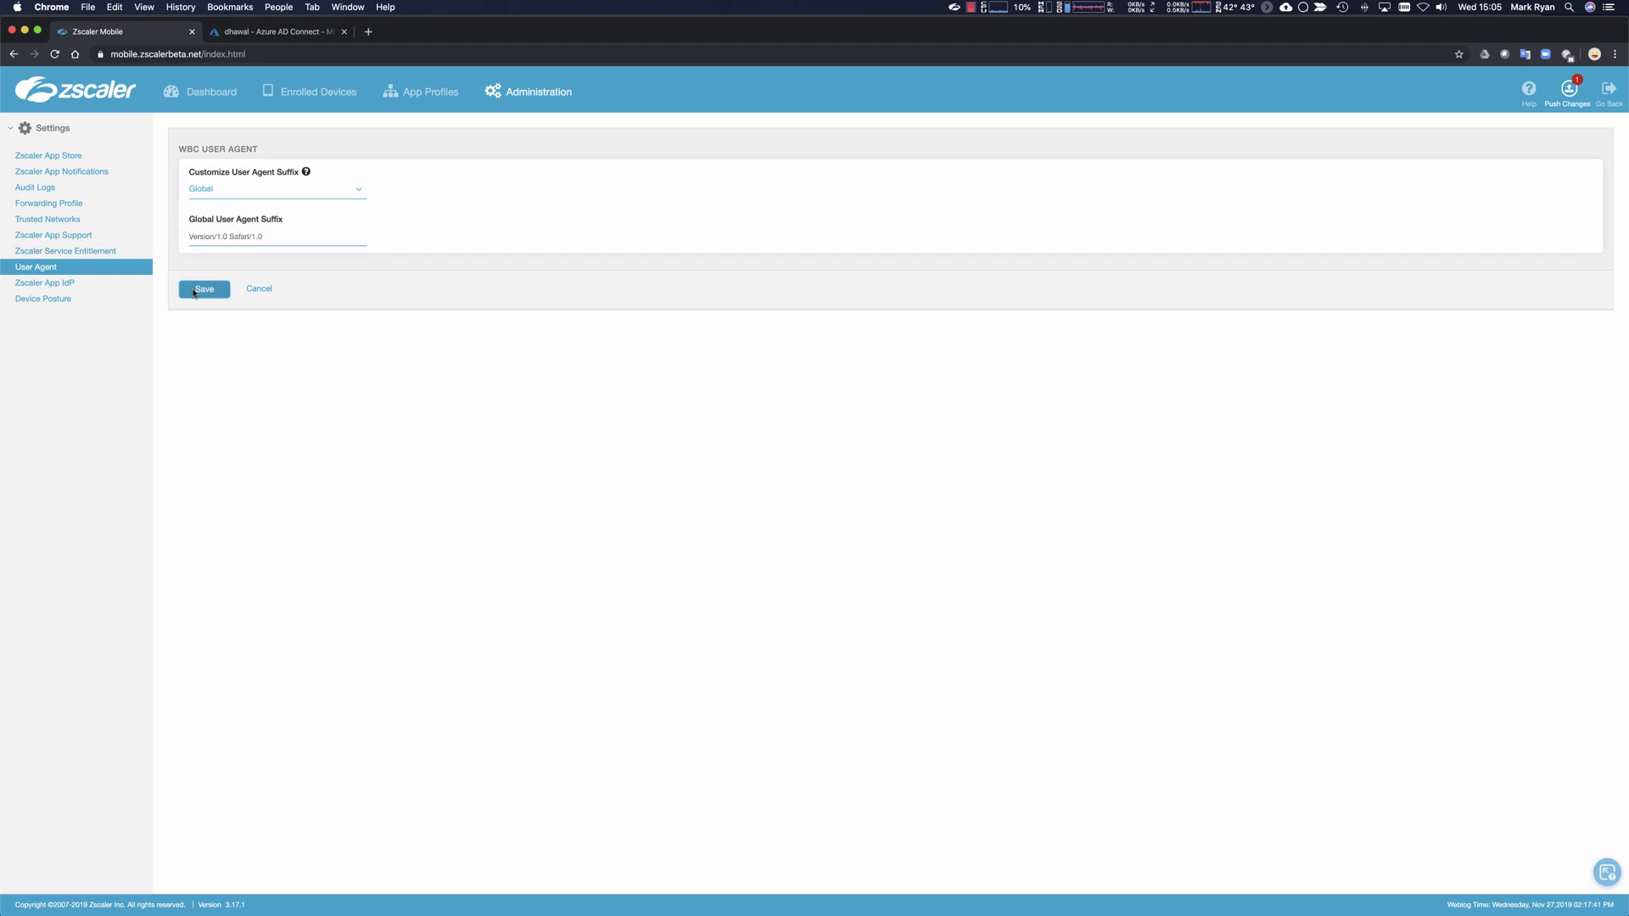
left_click(200, 289)
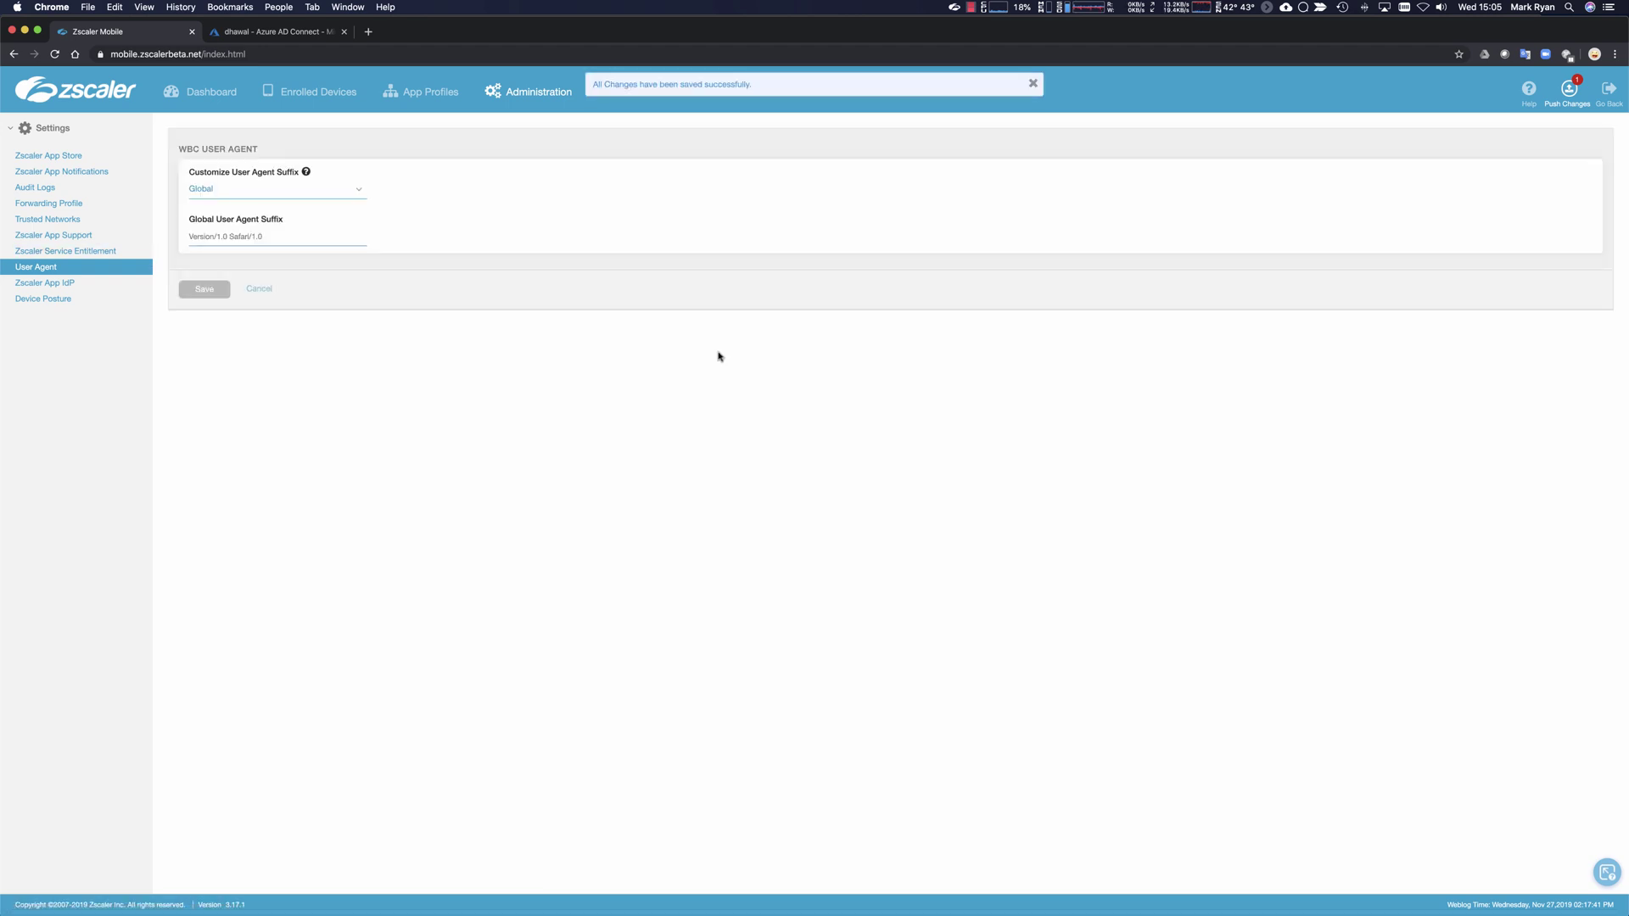
Step: Open Zscaler Security, go back from the Microsoft sign-in page, and start login again
left_click(954, 7)
left_click(958, 22)
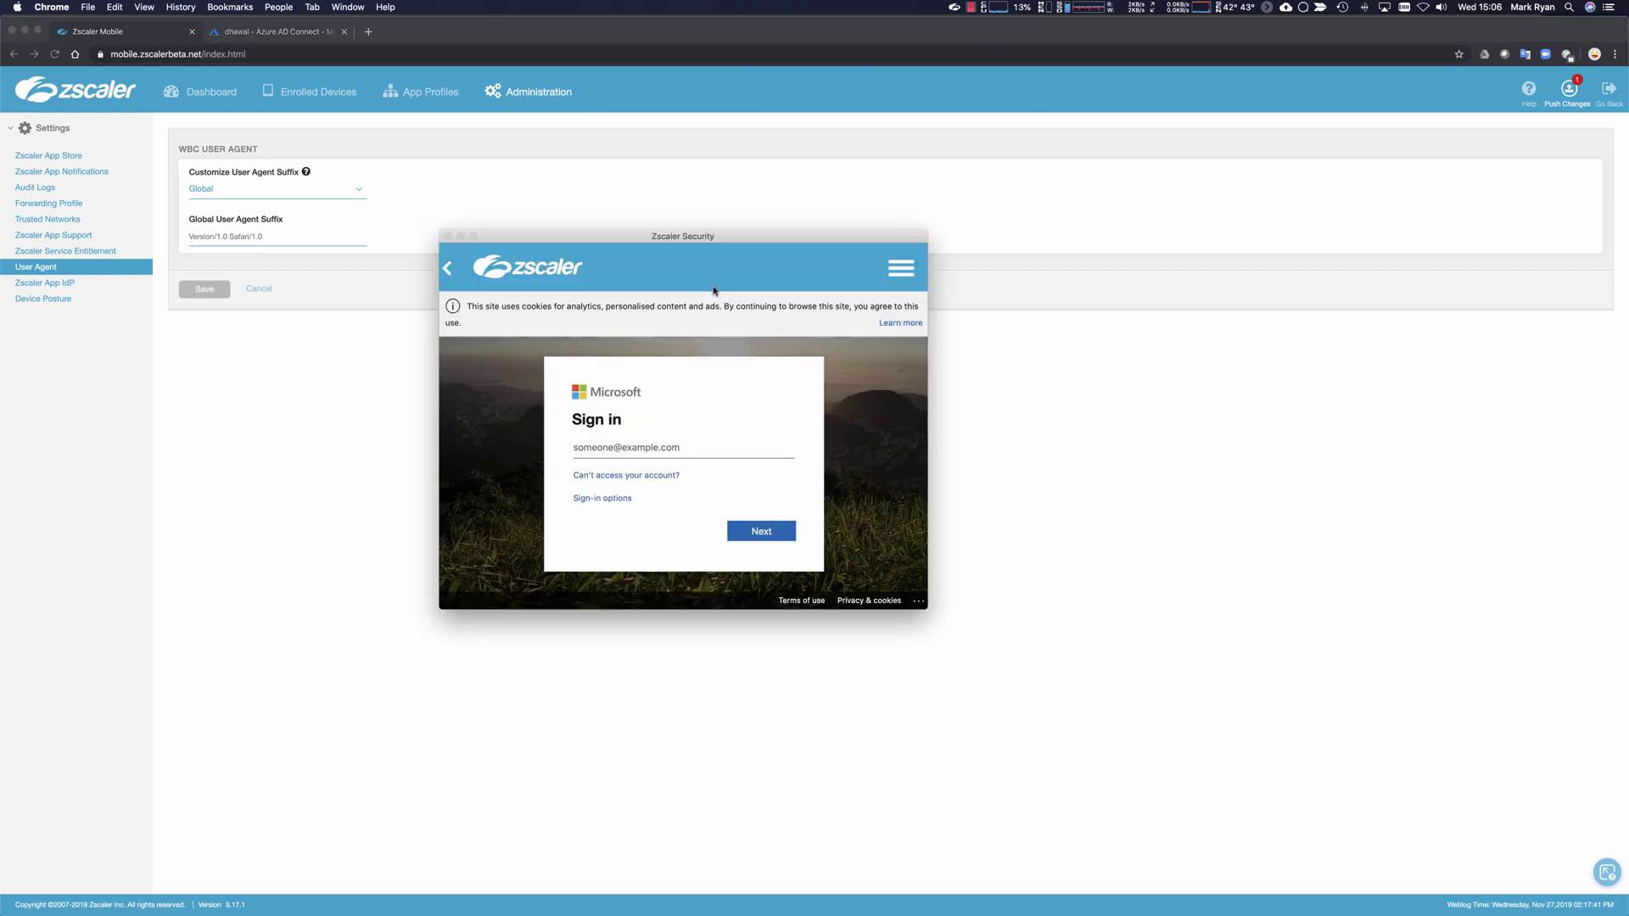
left_click(447, 267)
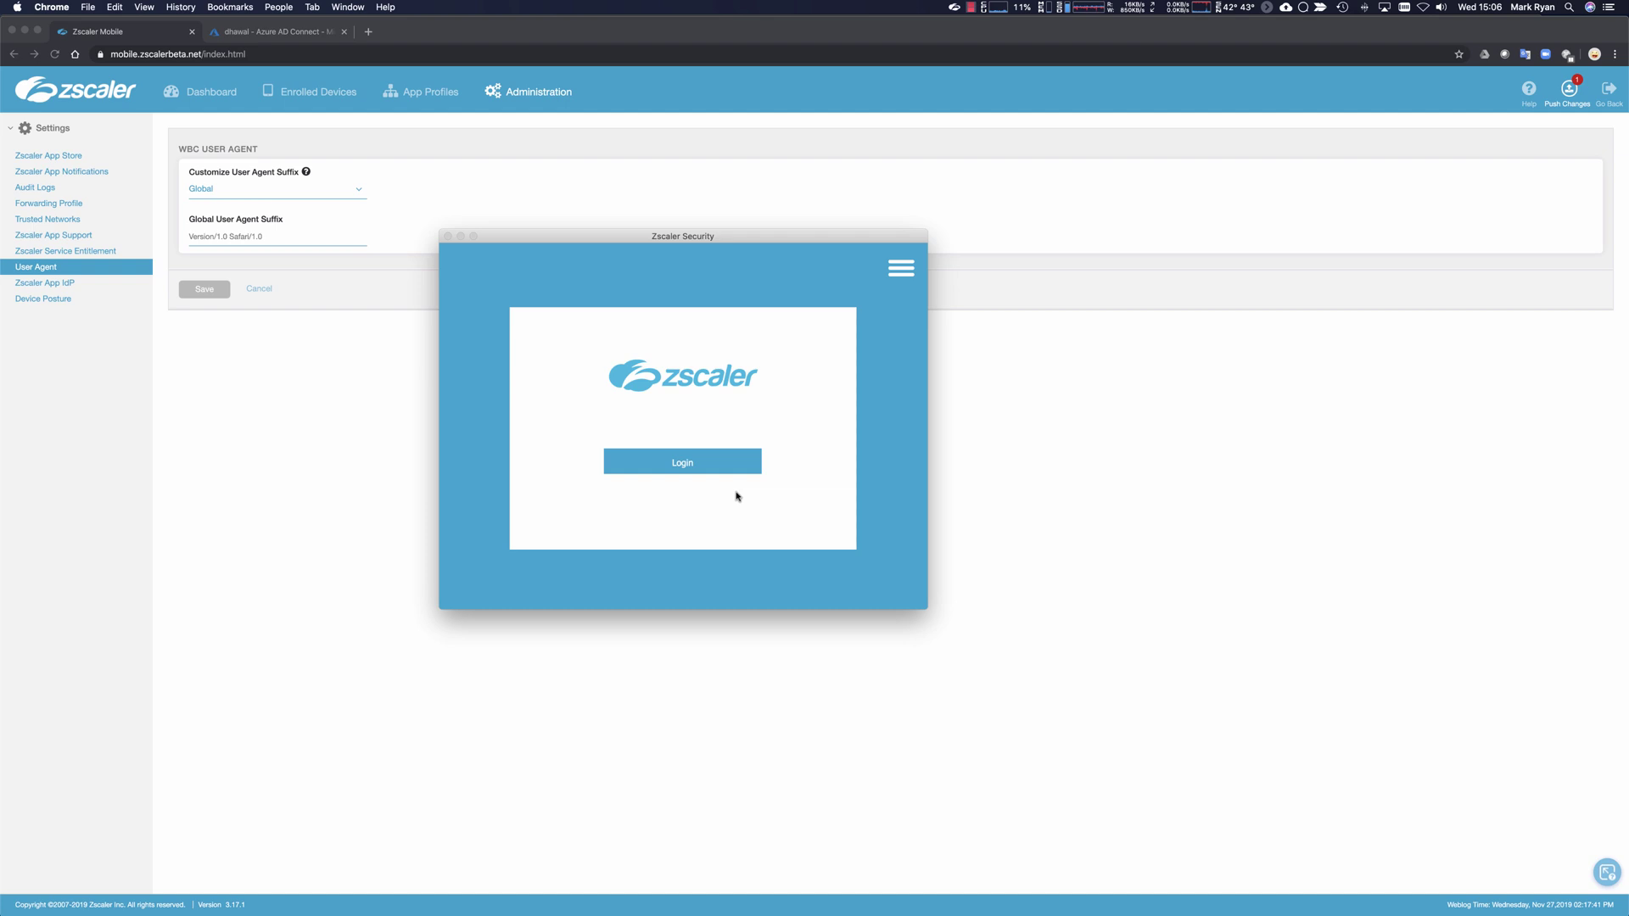
left_click(682, 466)
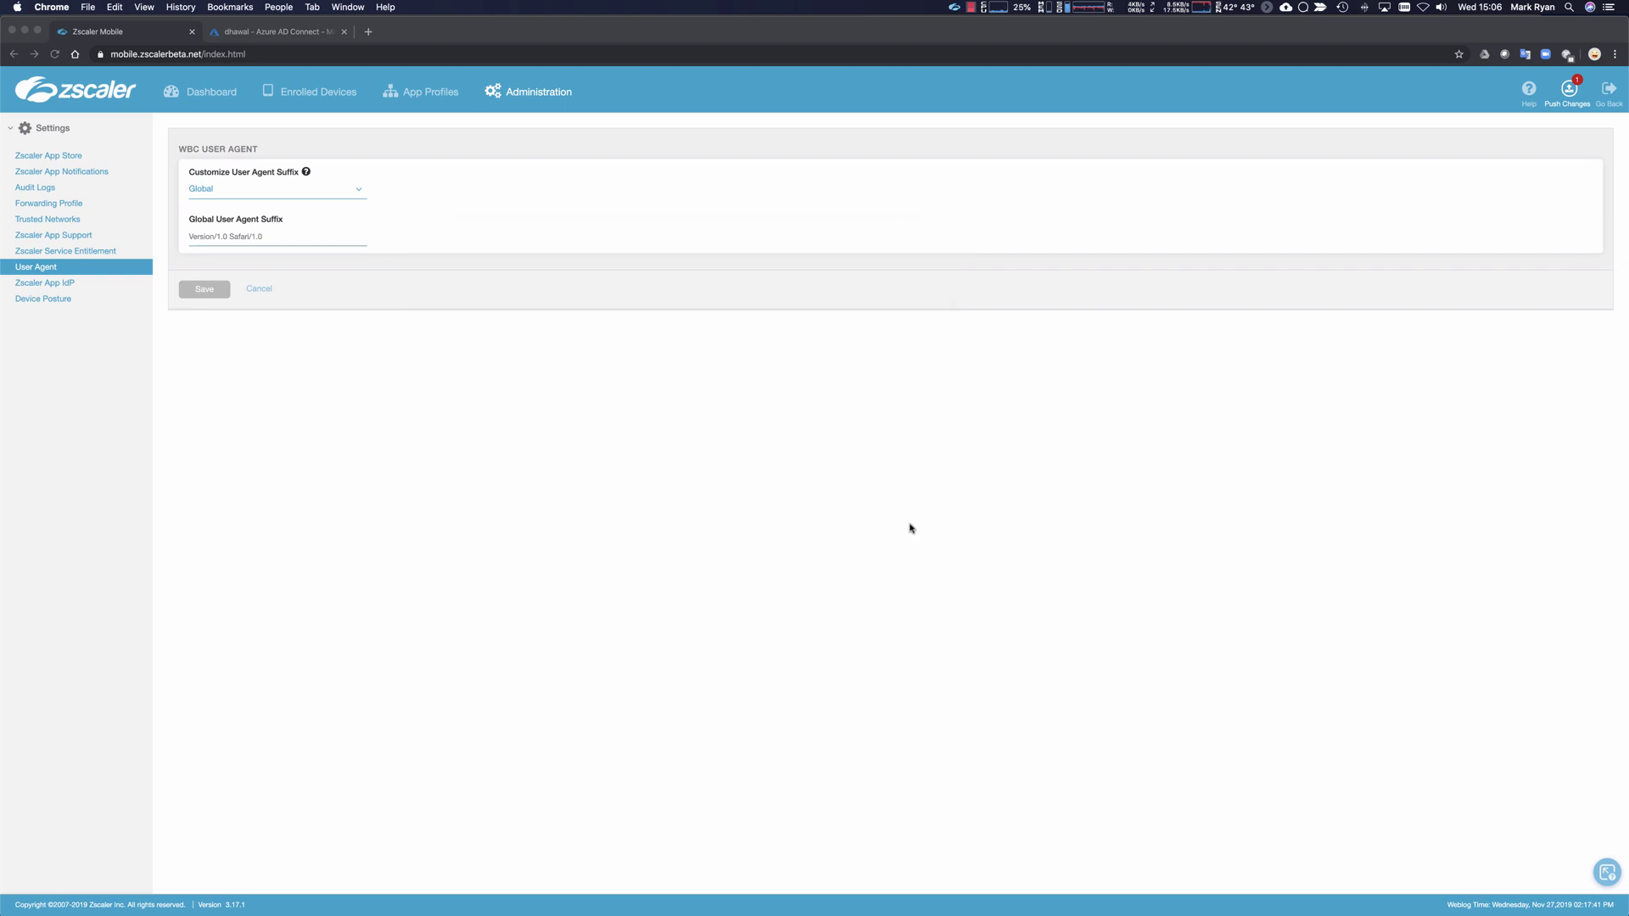
Step: Log the user out of Zscaler Client Connector, then choose Exit from its menu-bar icon
left_click(954, 8)
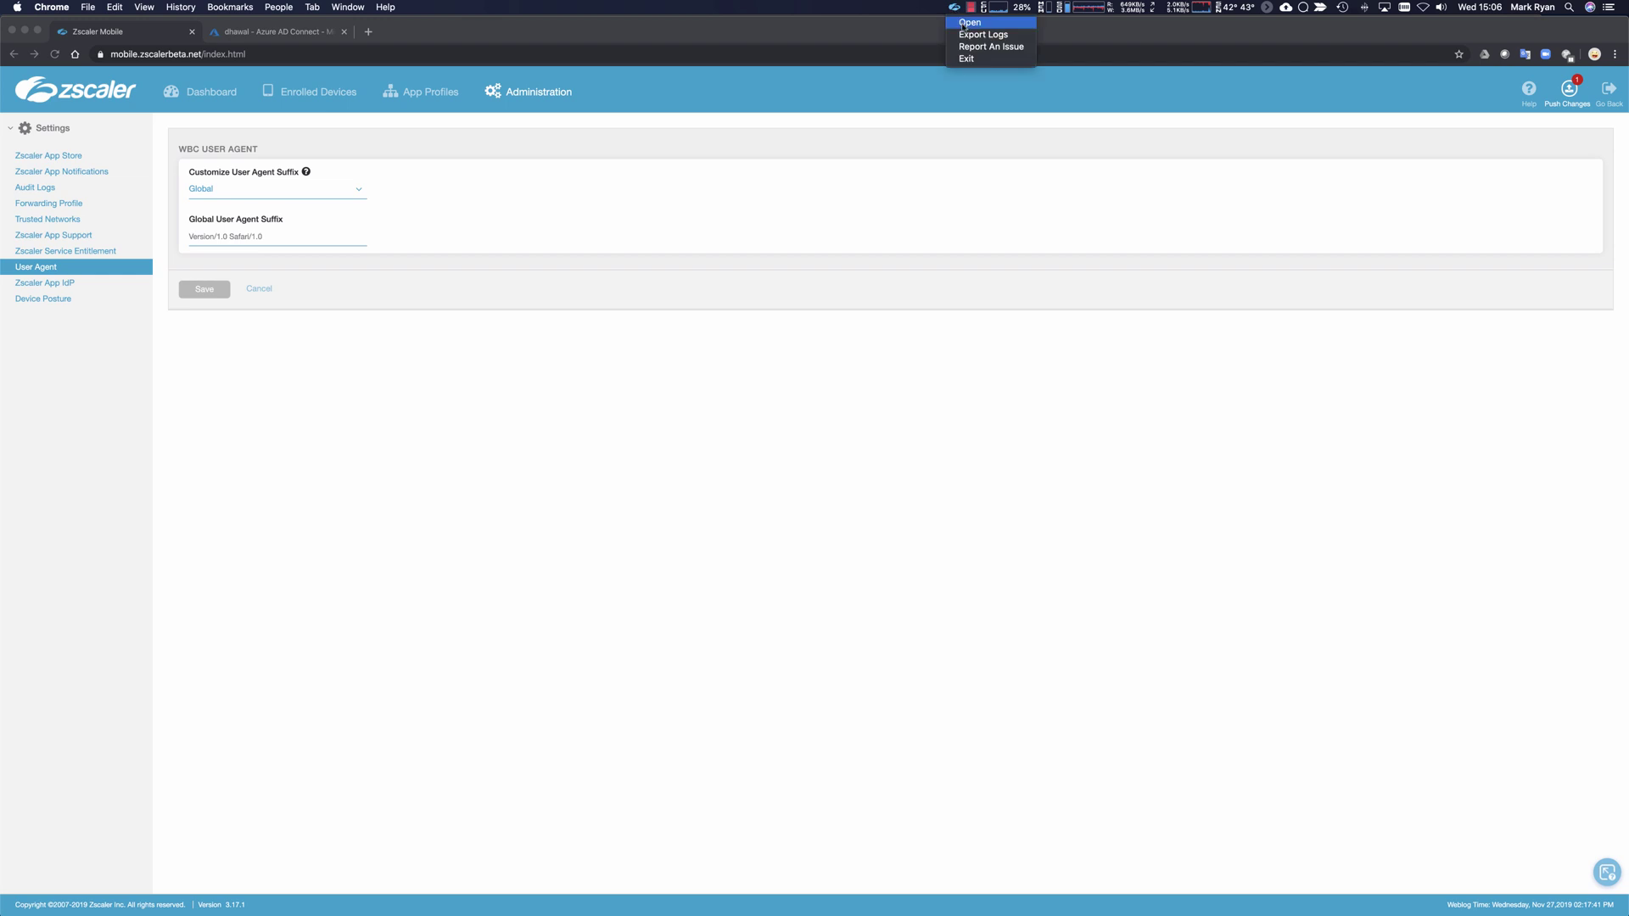
left_click(969, 23)
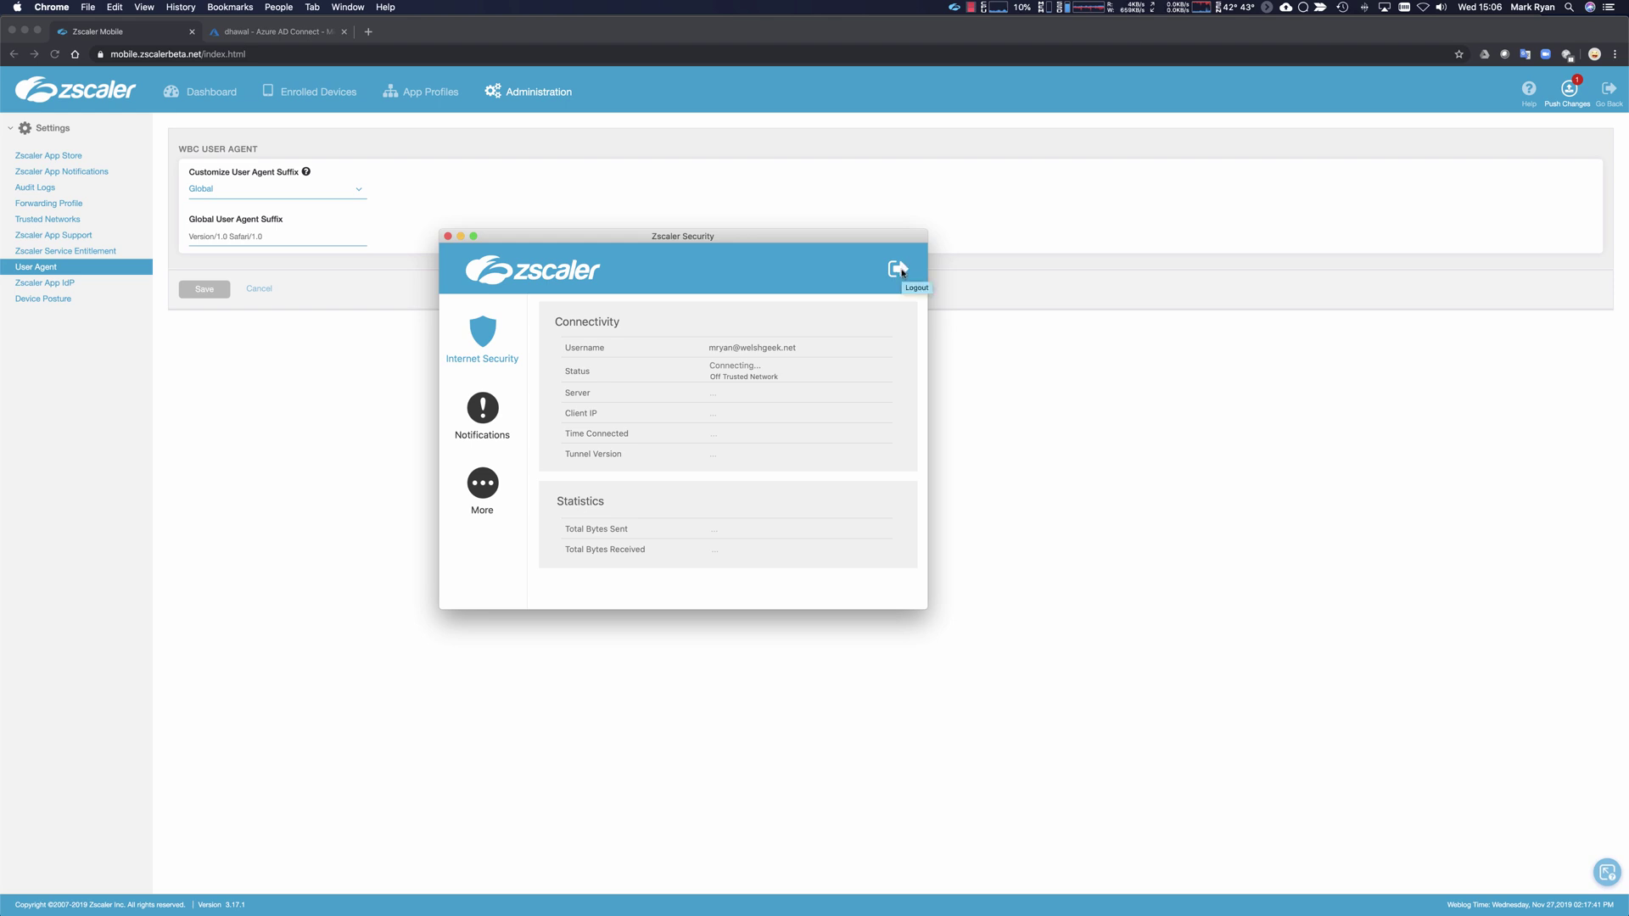
left_click(899, 270)
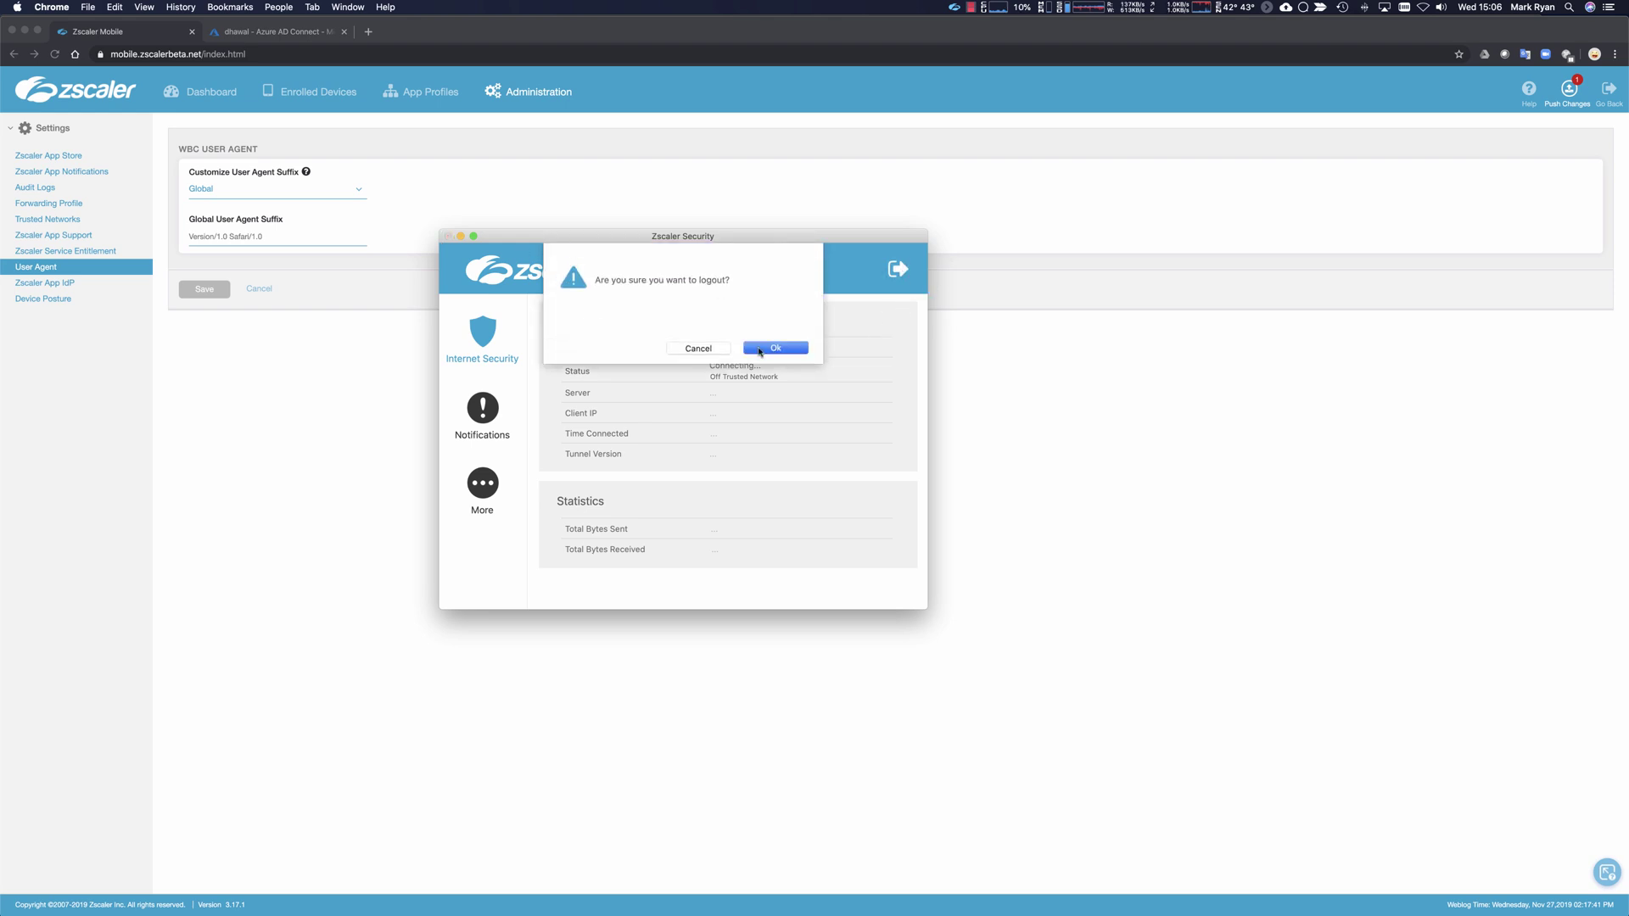
left_click(759, 349)
left_click(955, 7)
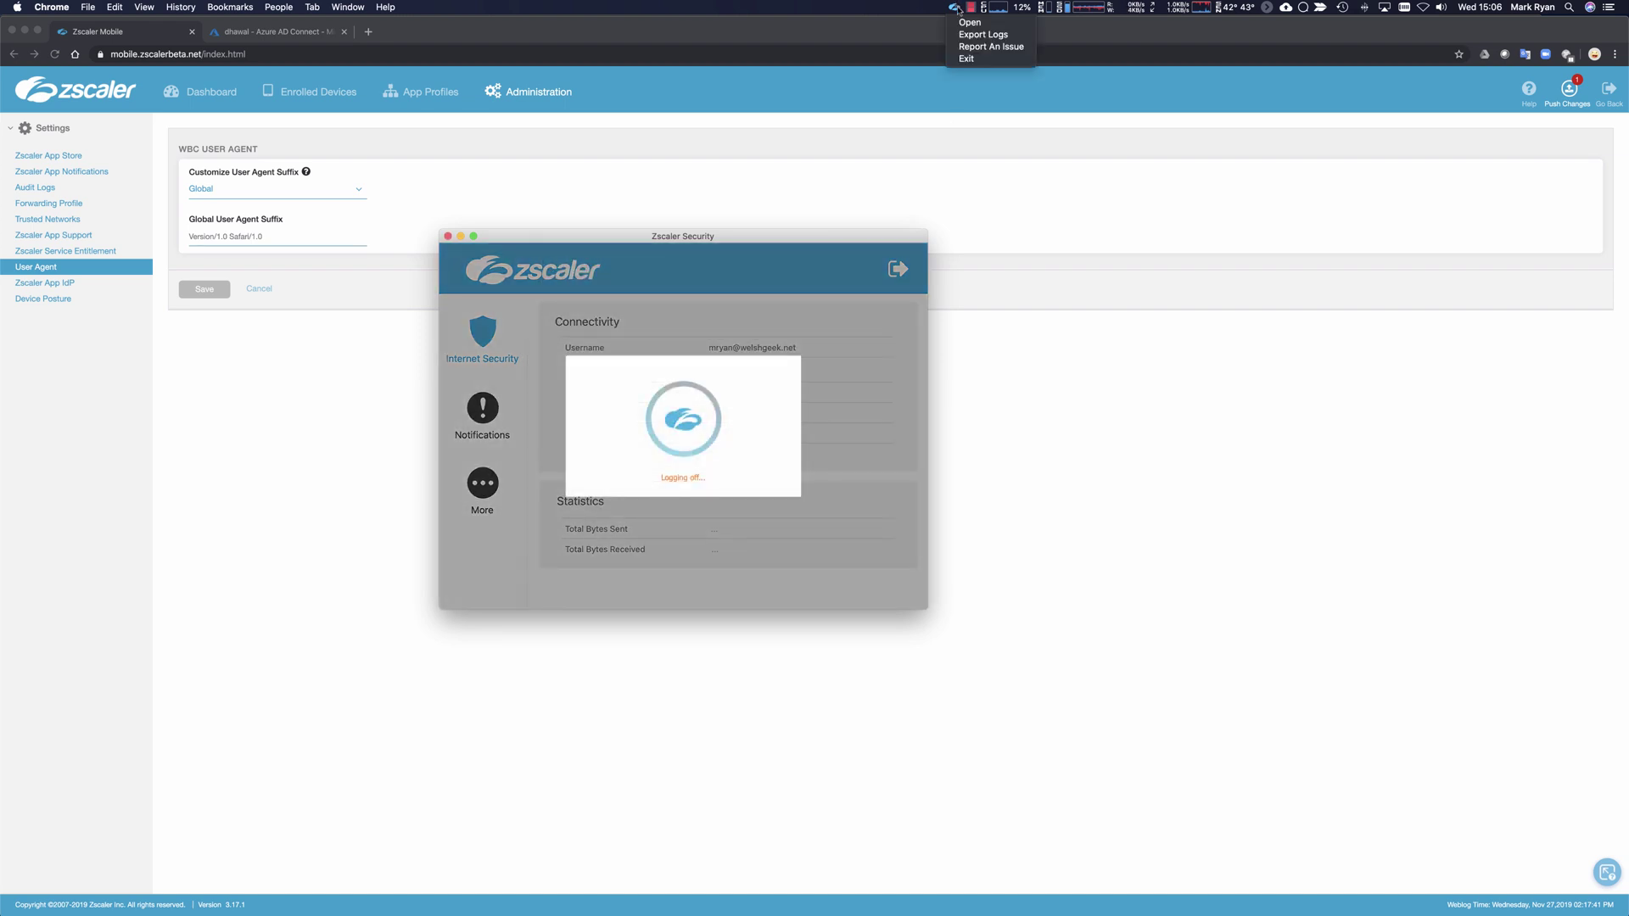
left_click(969, 61)
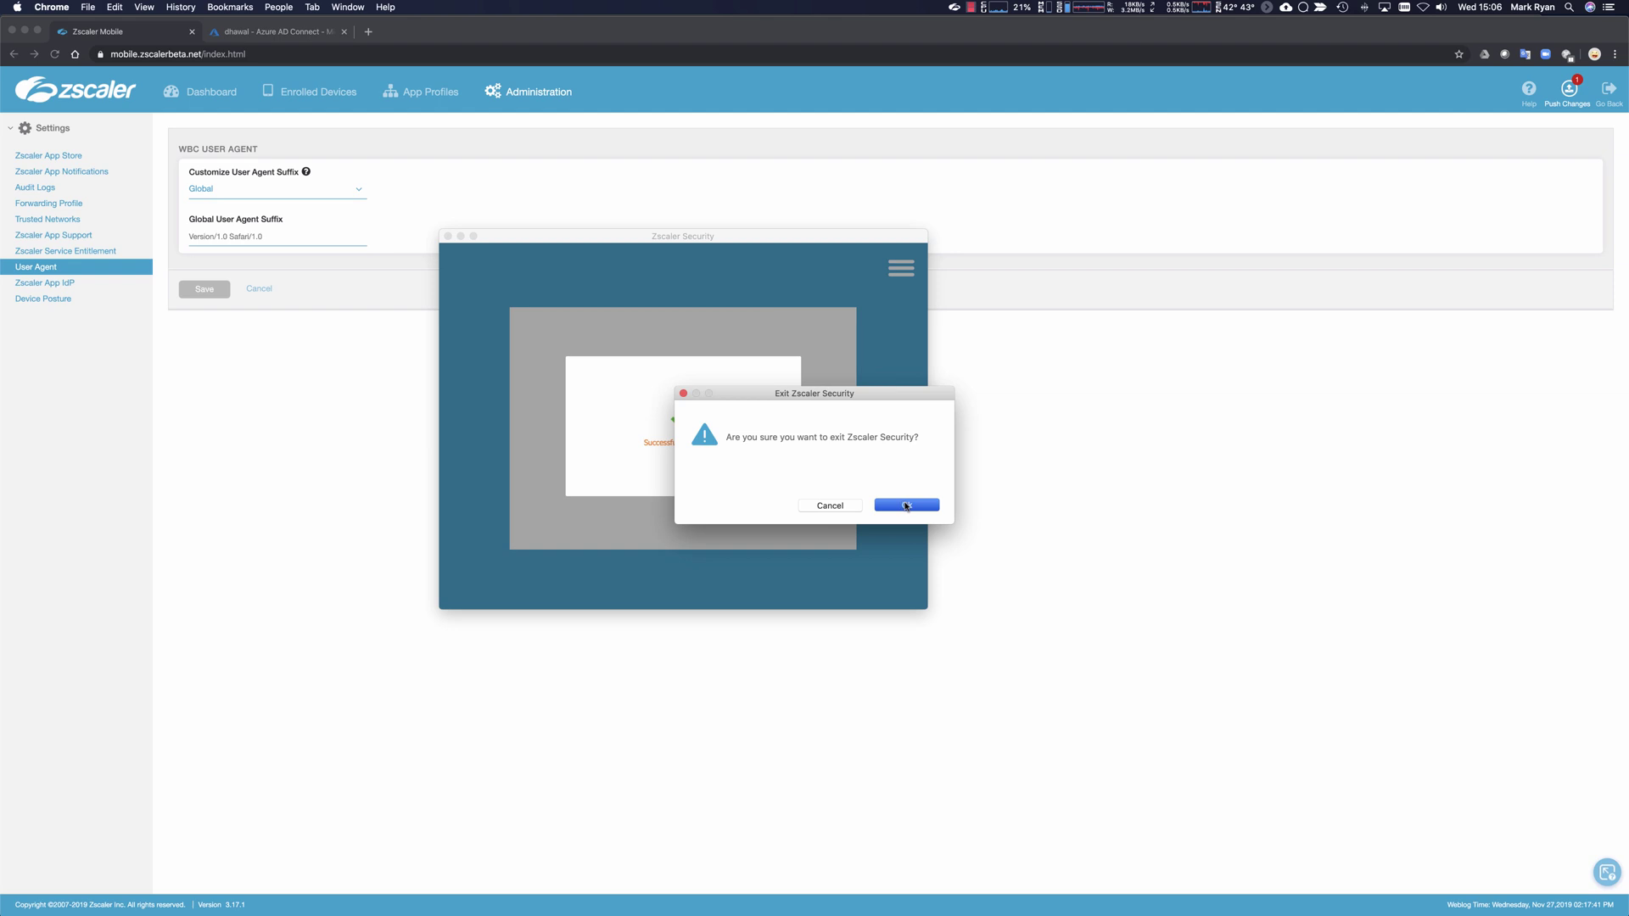
Step: Confirm quitting Zscaler, then wipe all Kerberos tickets with kdestroy -A and verify the cache is empty
left_click(891, 507)
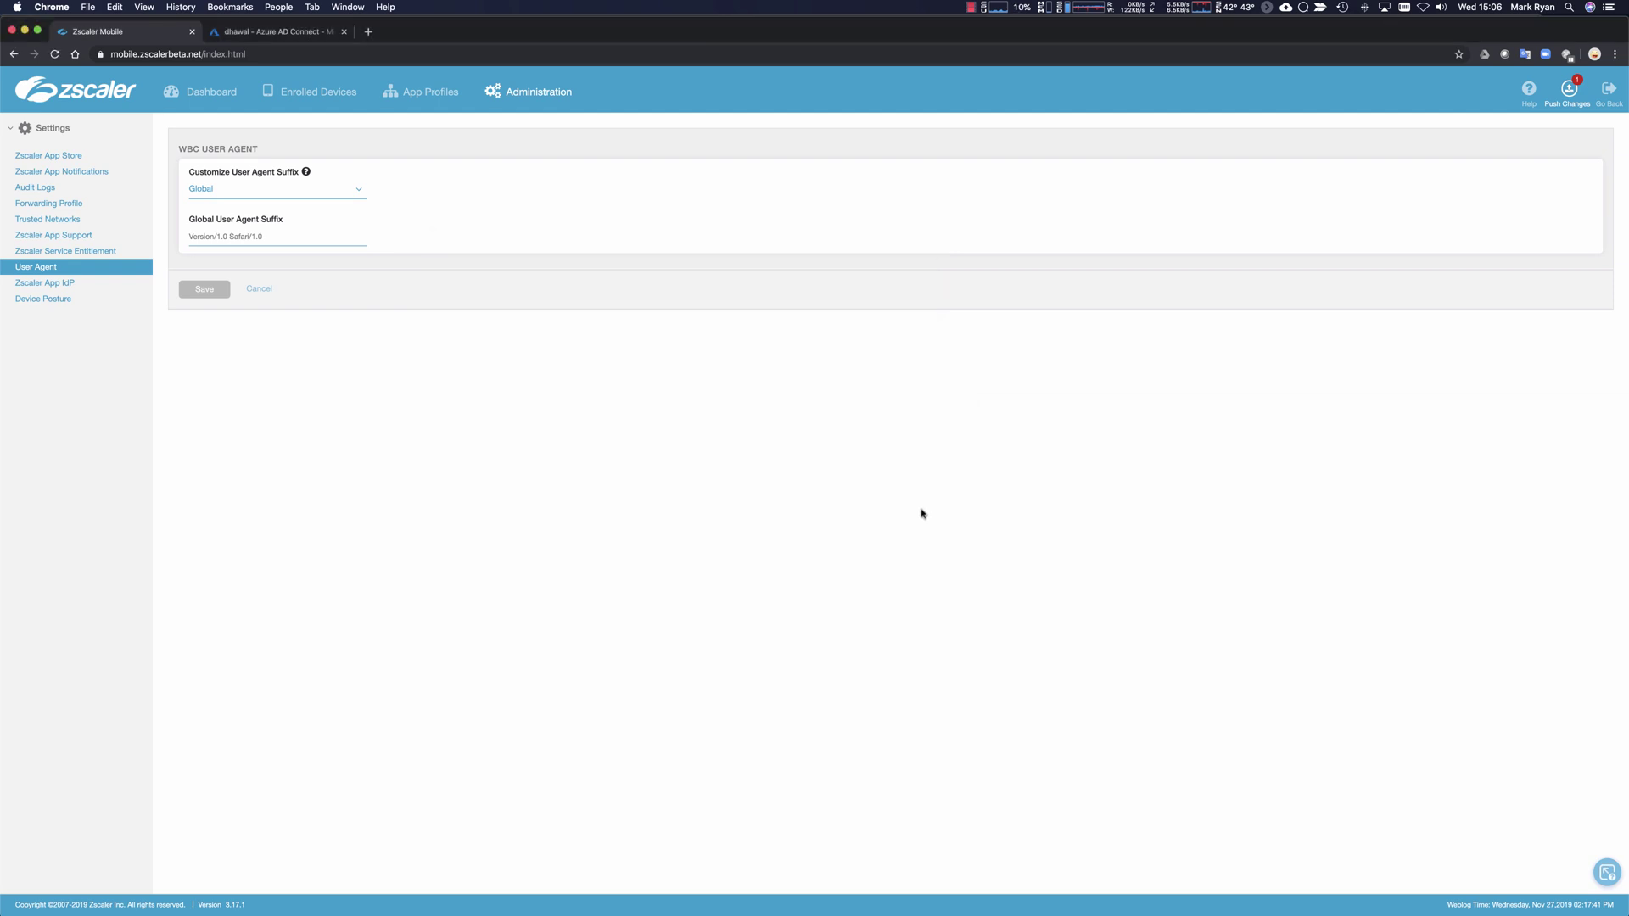
key("super+Tab")
type("klist")
key("Return")
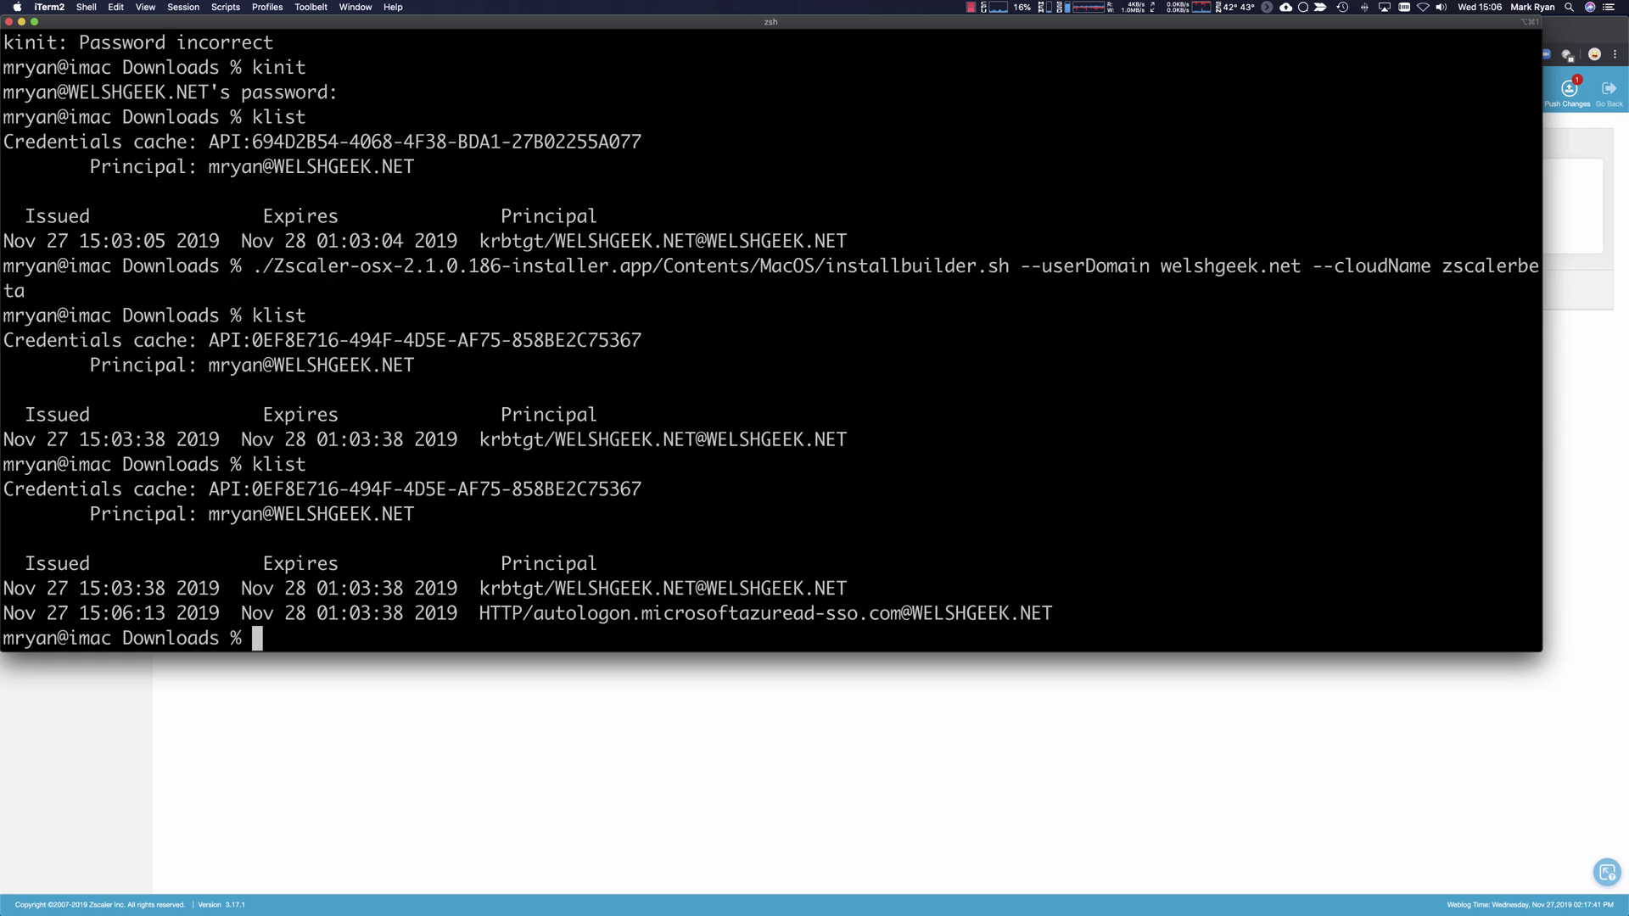
type("kdestroy -A")
key("Return")
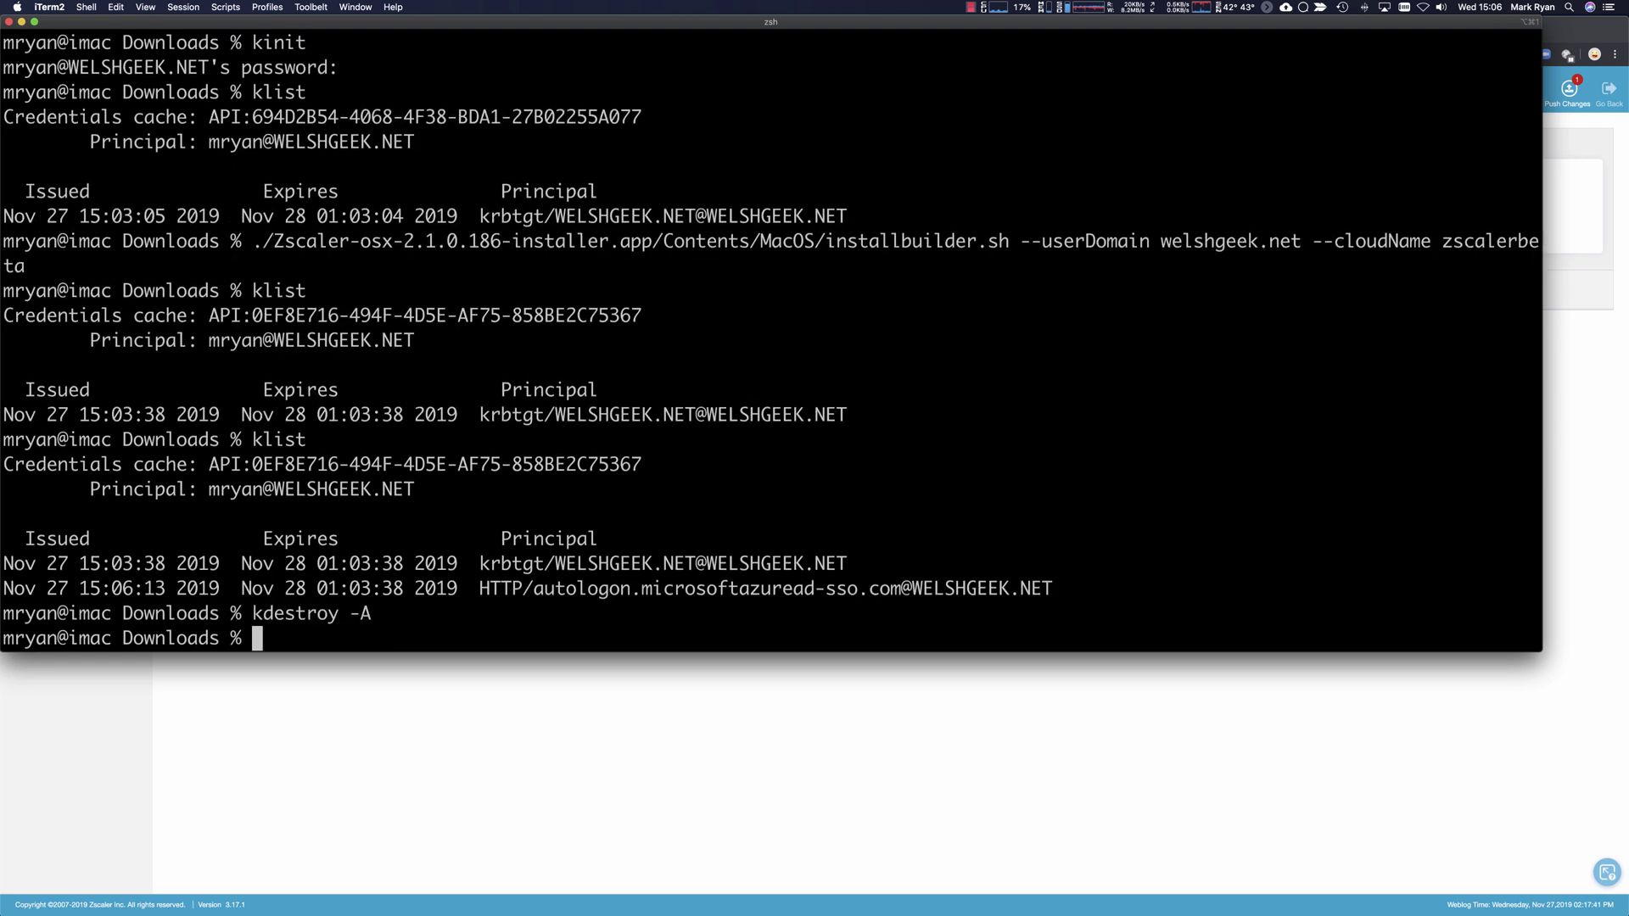
type("klist")
key("Return")
Step: Get a fresh krbtgt ticket with kinit, list it, and recall the Zscaler installer command
type("kinit")
key("Return")
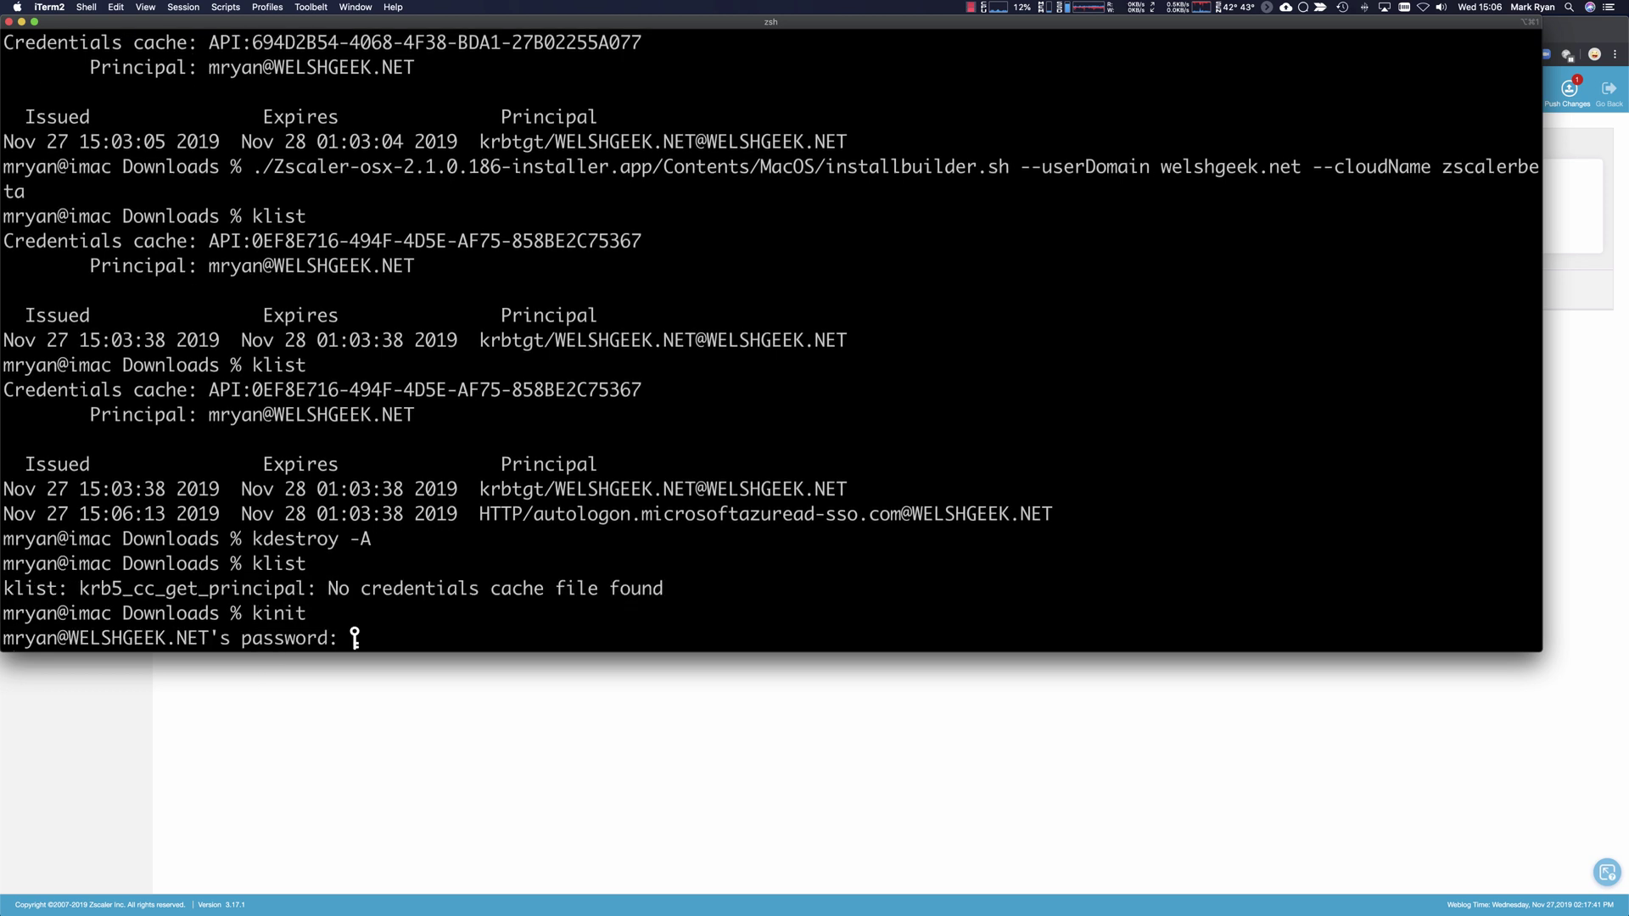
key("Return")
type("klist")
key("Return")
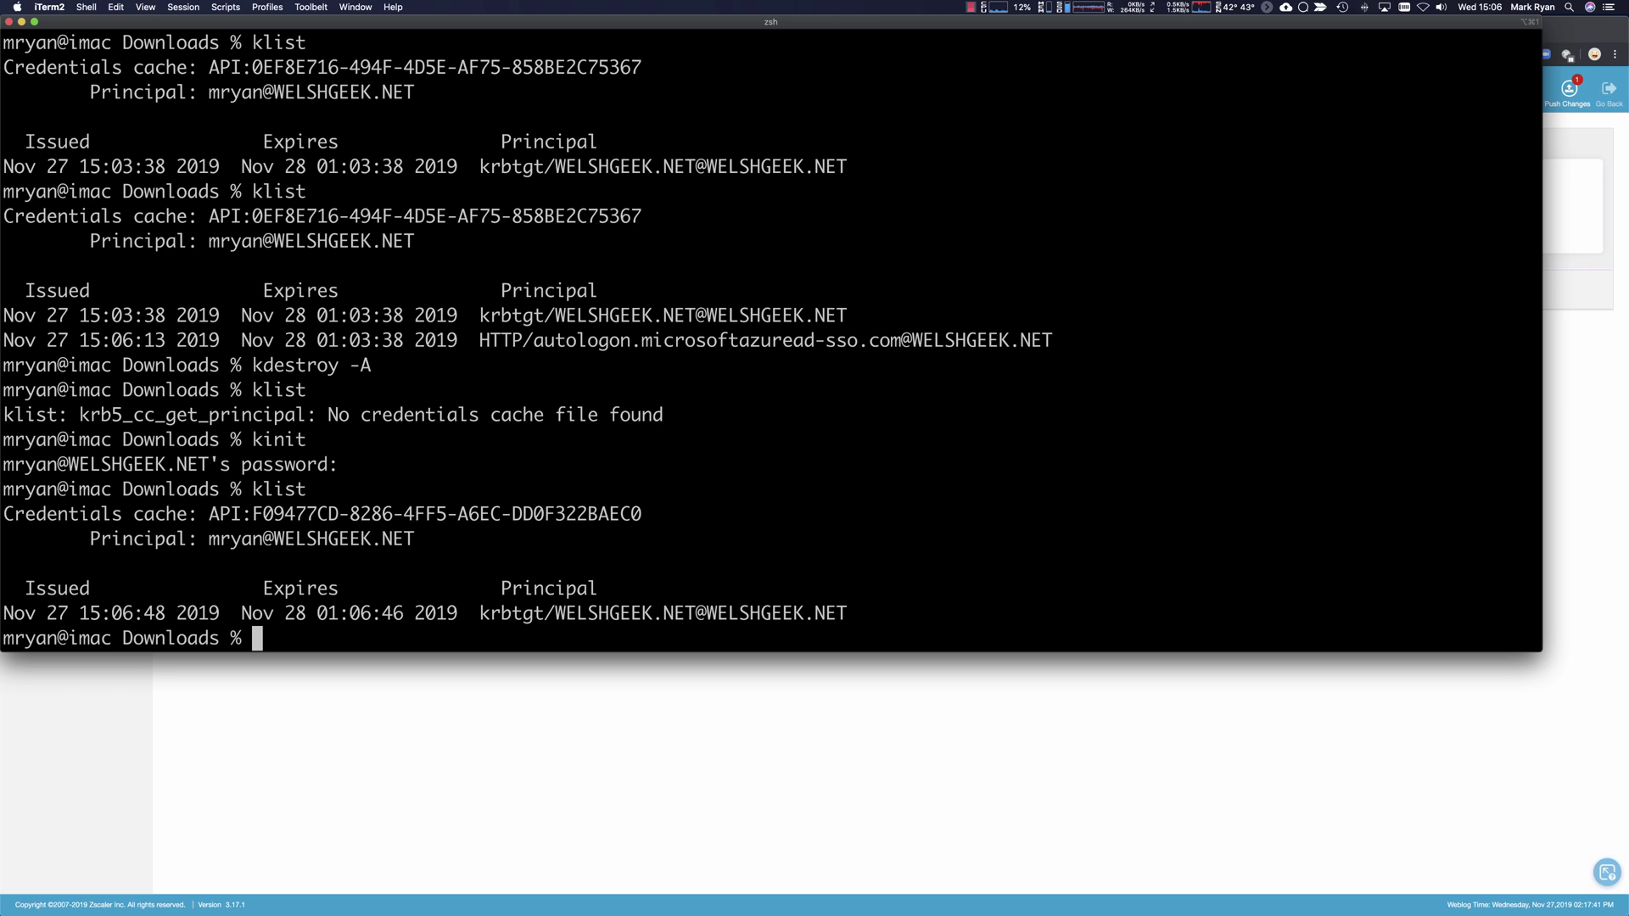
key("Up")
key("Up")
key("Up")
key("Up")
key("Down")
key("Up")
key("Up")
key("Up")
key("Up")
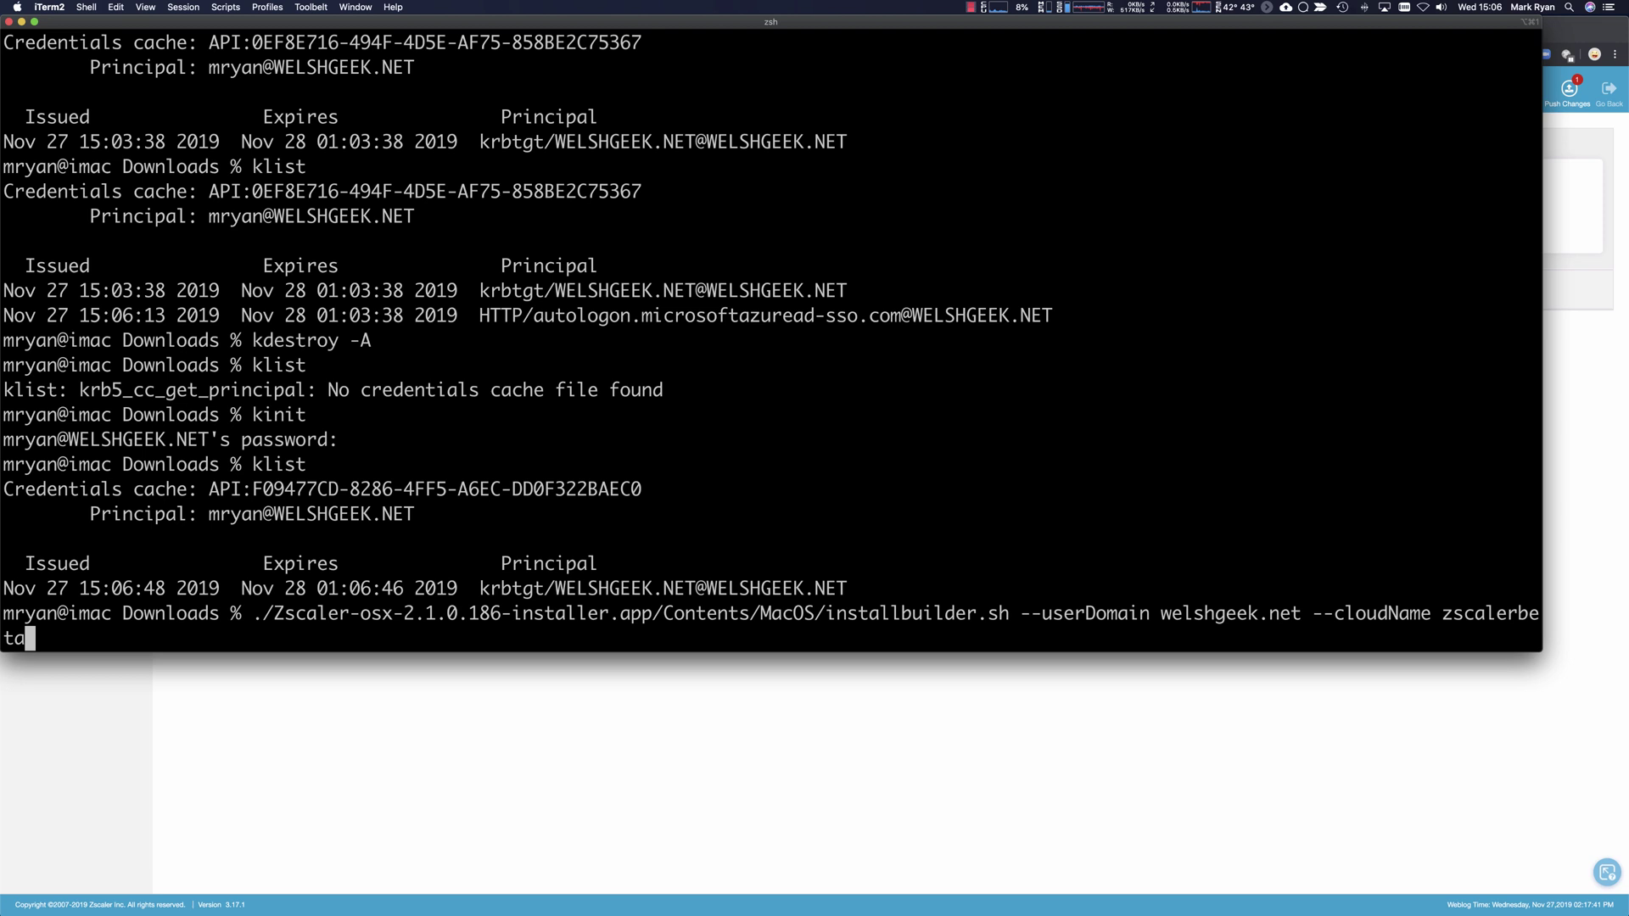
Step: Rerun the installbuilder.sh Zscaler installer for the zscalerbeta cloud, authorising it with the administrator password
key("Return")
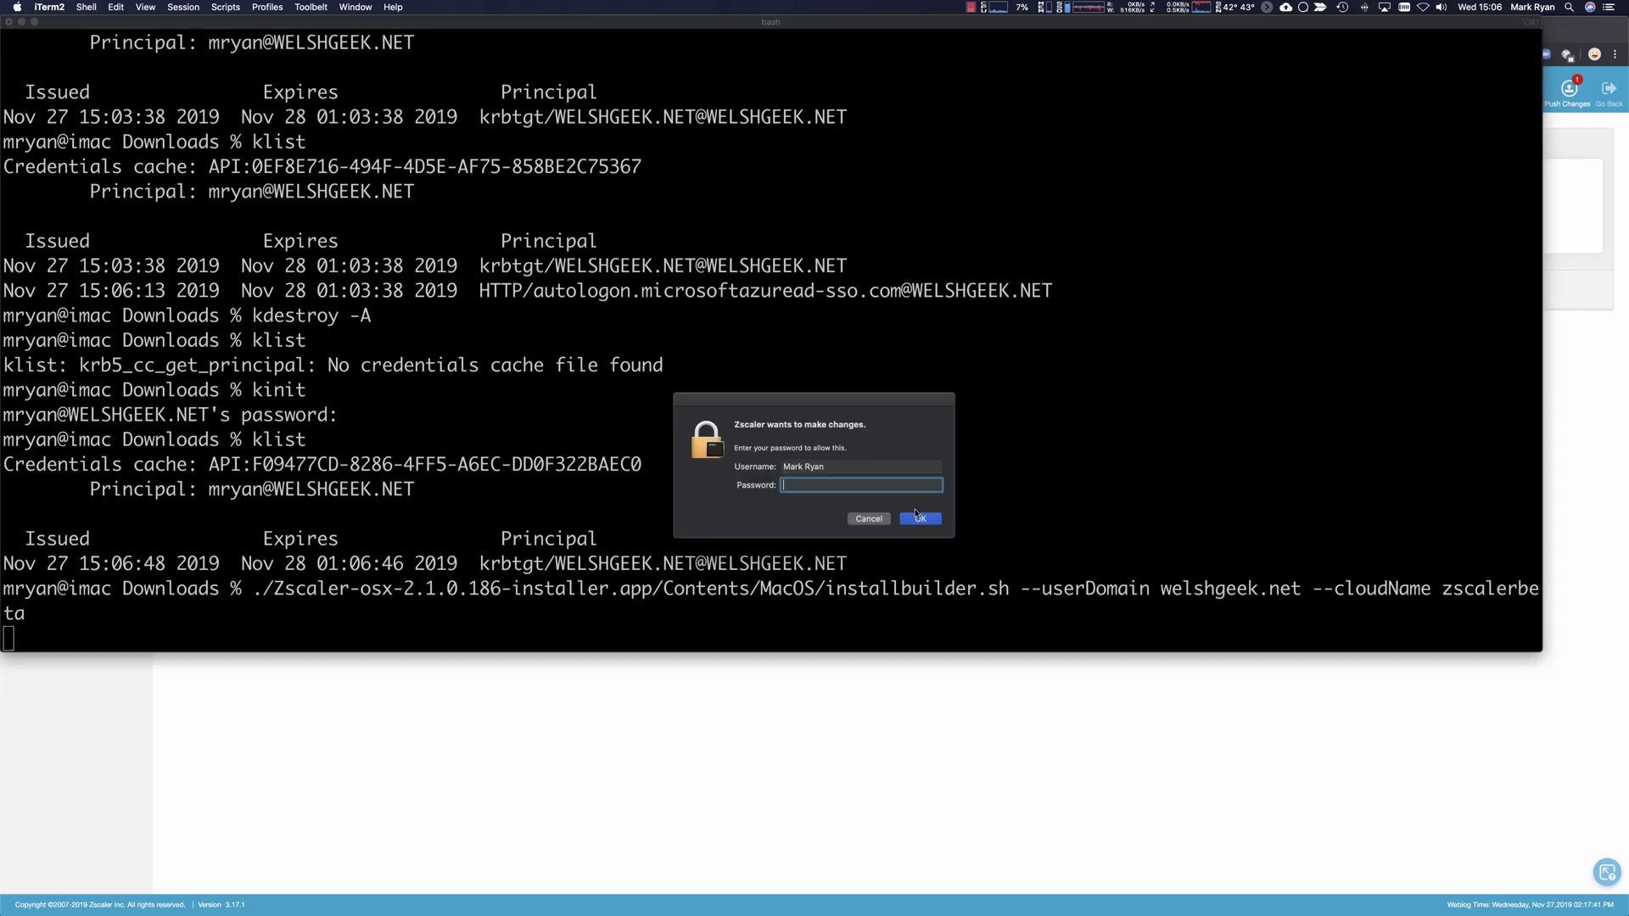
type("•••••••••")
key("Return")
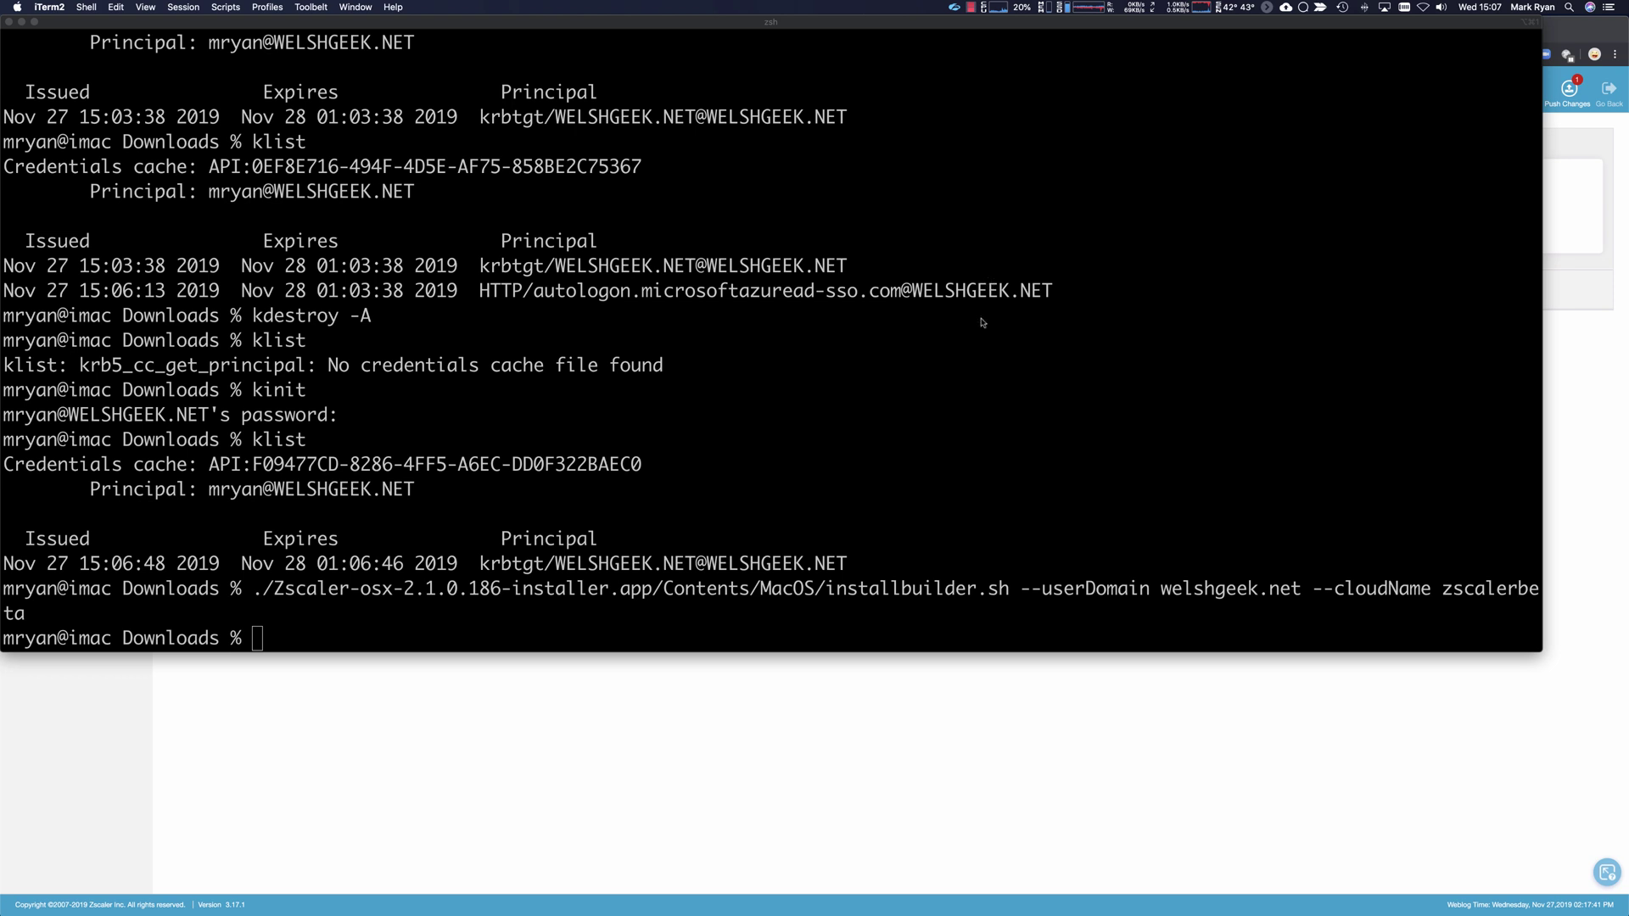
Step: Run klist to confirm a new HTTP/autologon ticket now appears beside krbtgt
left_click(975, 348)
type("klist")
key("Return")
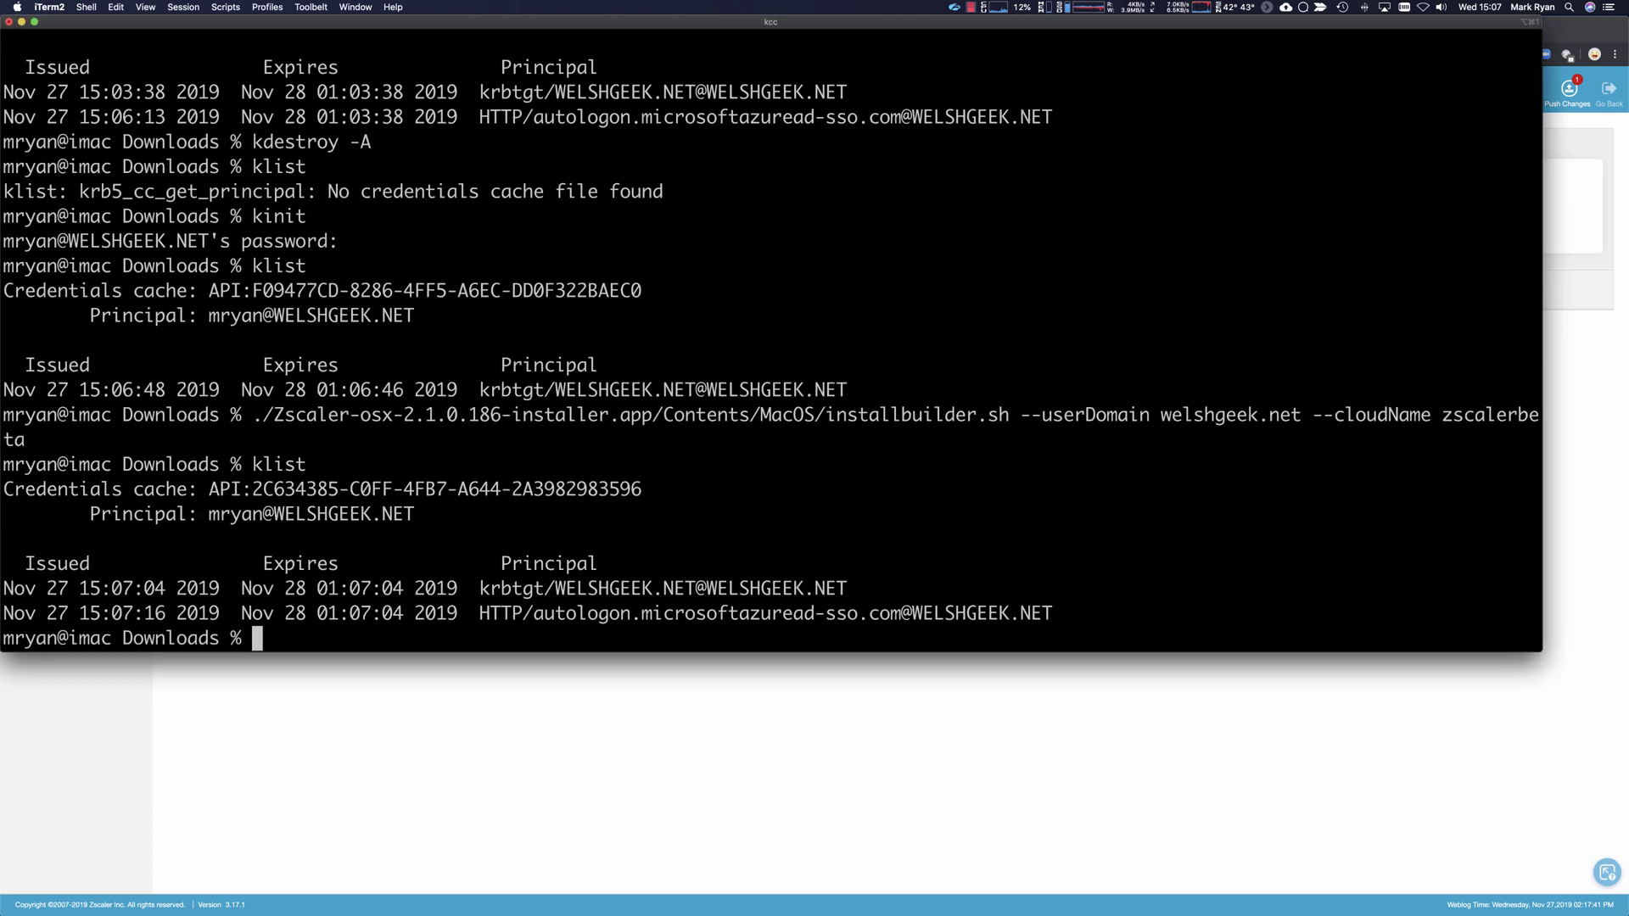
left_click(955, 10)
Step: Open Zscaler Client Connector from the menu-bar menu to view the Internet Security status
left_click(967, 22)
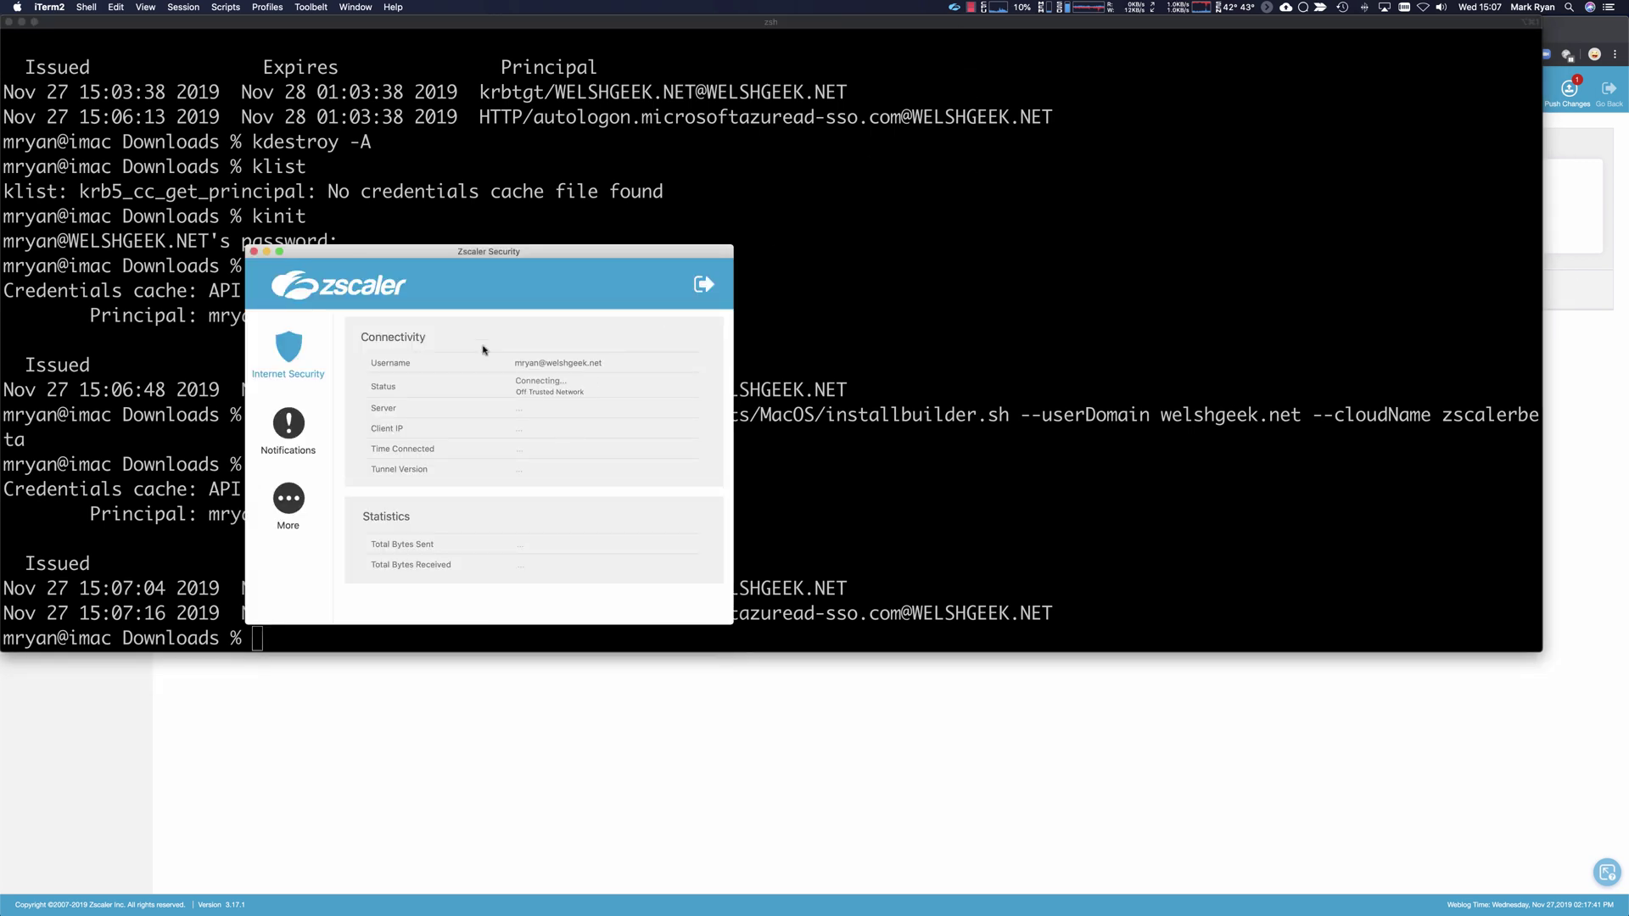